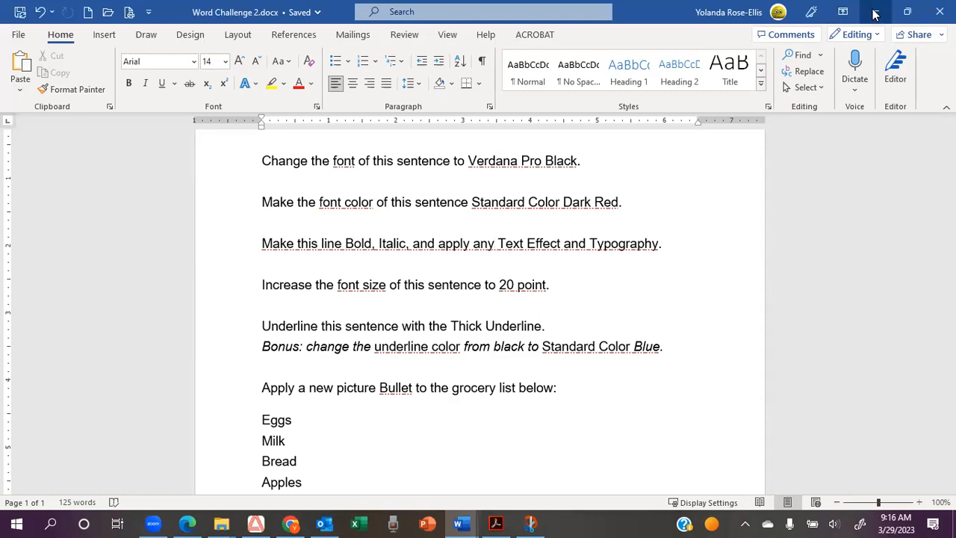
Change the font of the word "this" in the "Horizontally Center align this line" sentence to Arial.
scroll(698, 228, "up", 2)
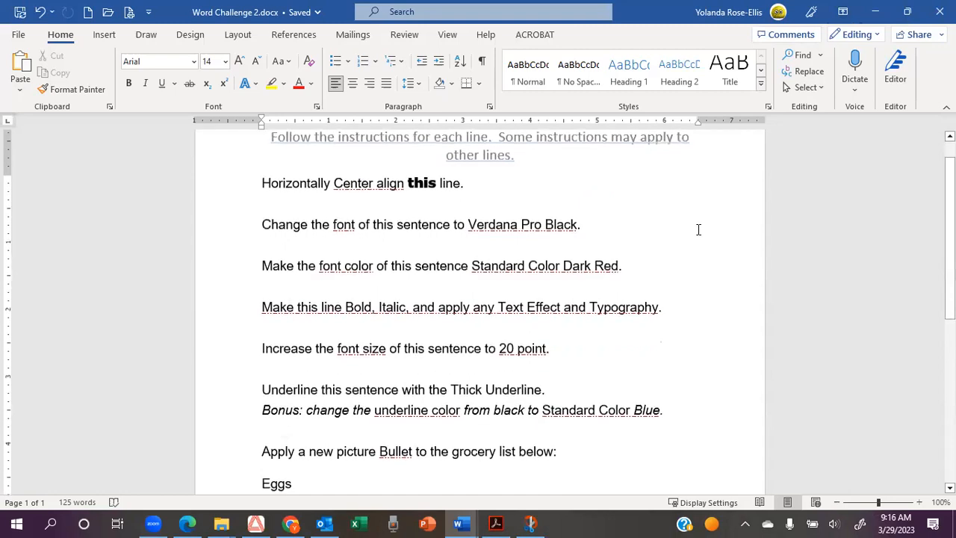
scroll(697, 229, "down", 1)
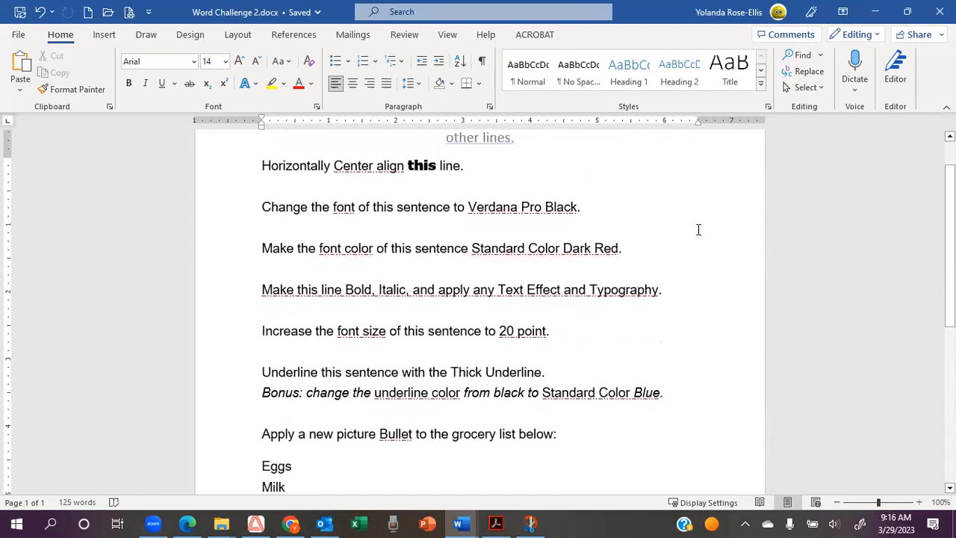
scroll(698, 229, "up", 2)
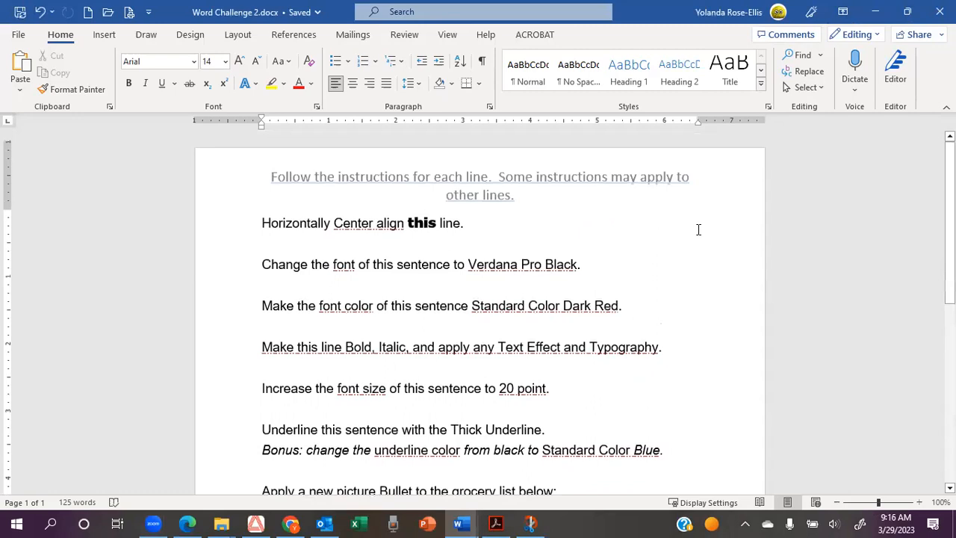
scroll(697, 230, "down", 1)
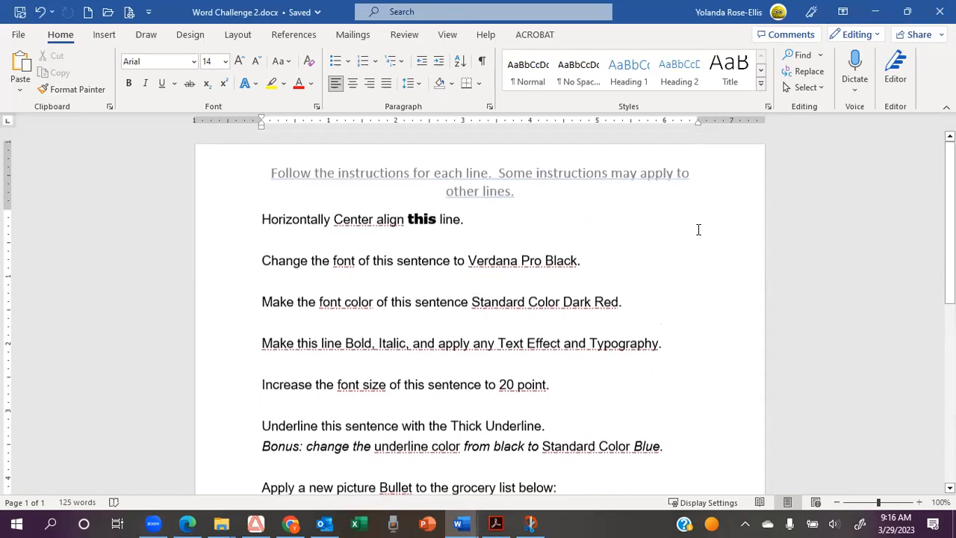
left_click(423, 214)
double_click(423, 214)
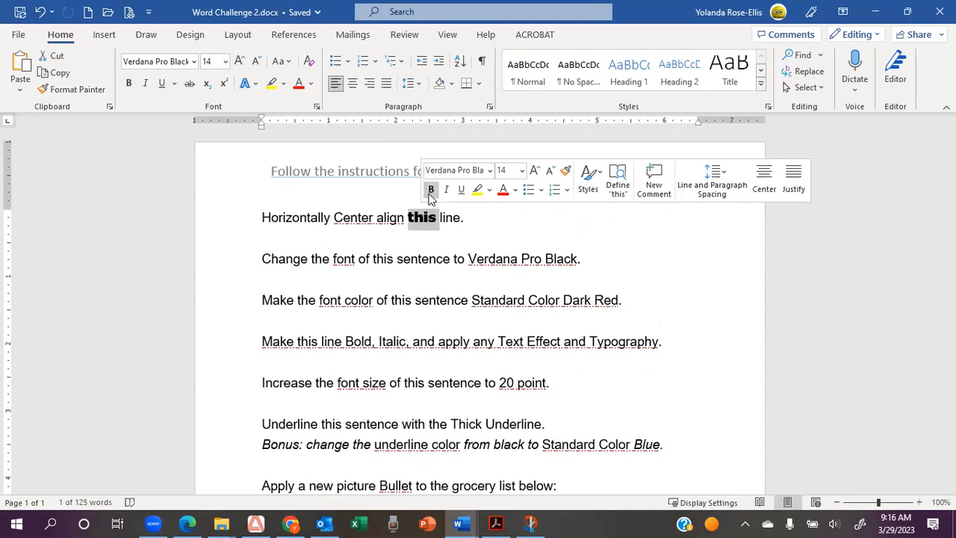
left_click(301, 218)
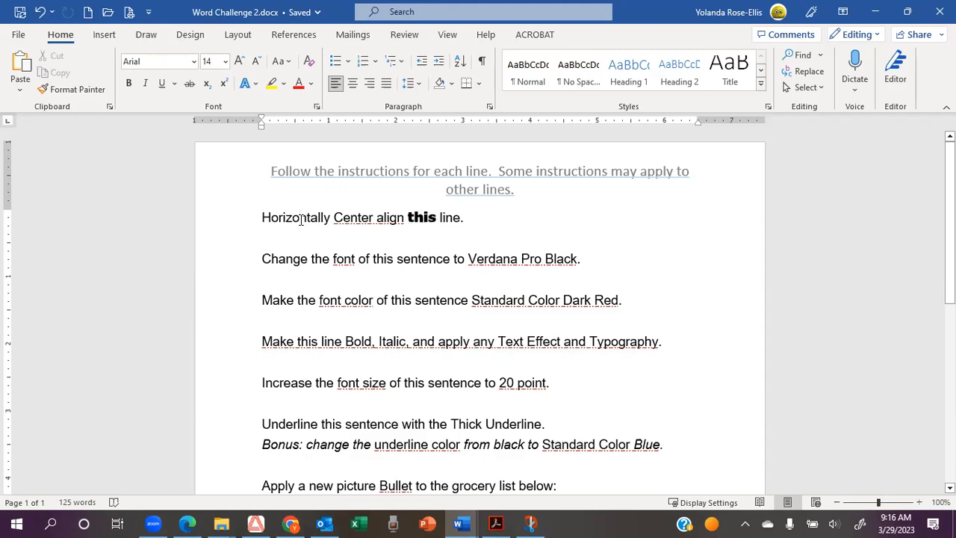
double_click(418, 227)
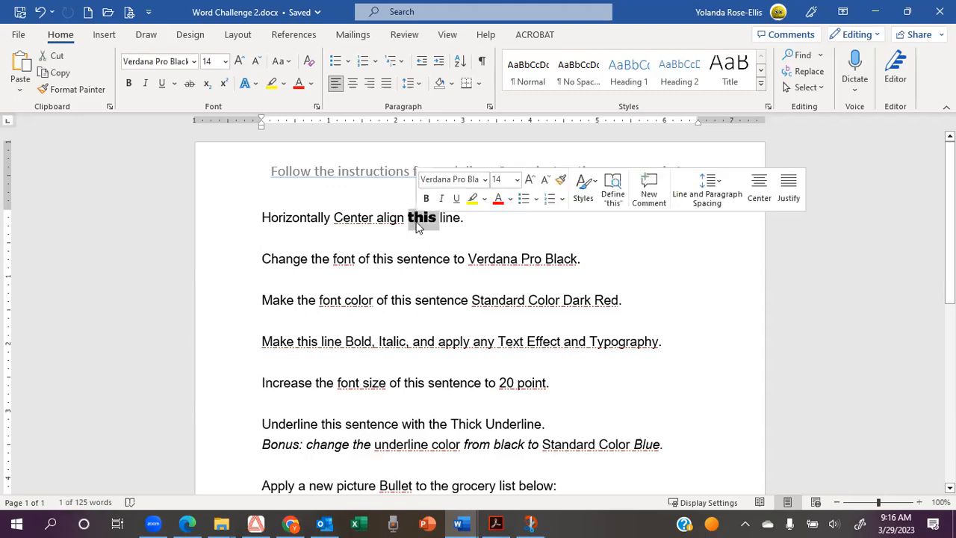
left_click(449, 177)
type("A")
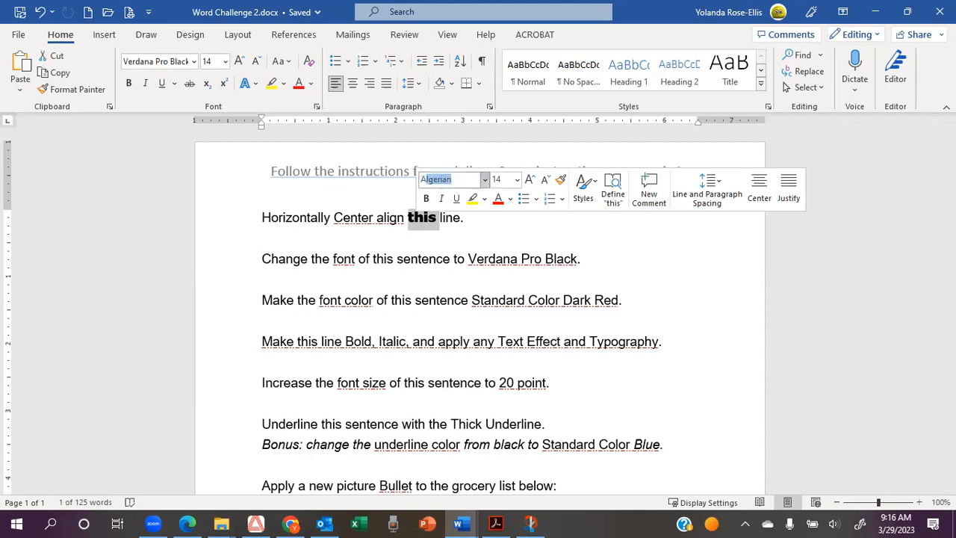
type("r")
type("ial")
key("BackSpace")
key("Return")
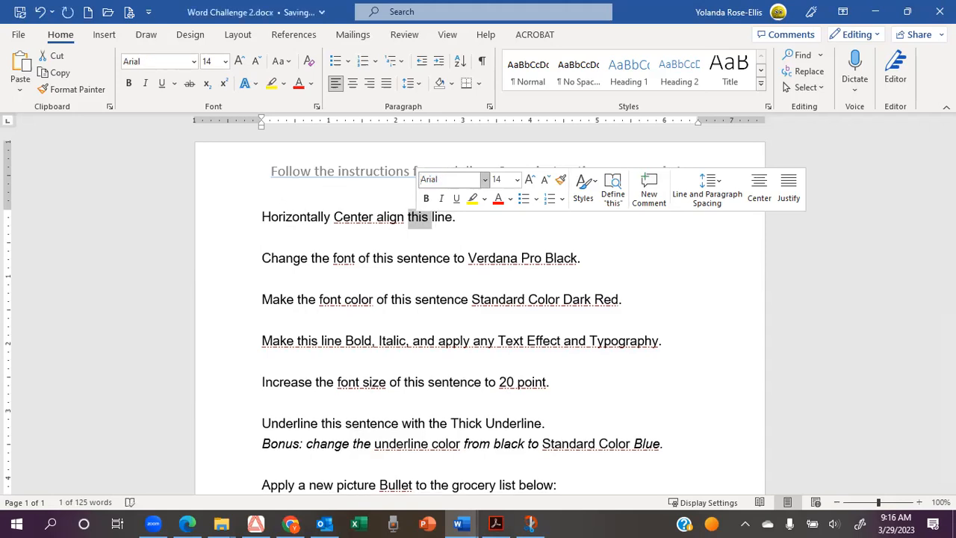
left_click(469, 183)
double_click(469, 183)
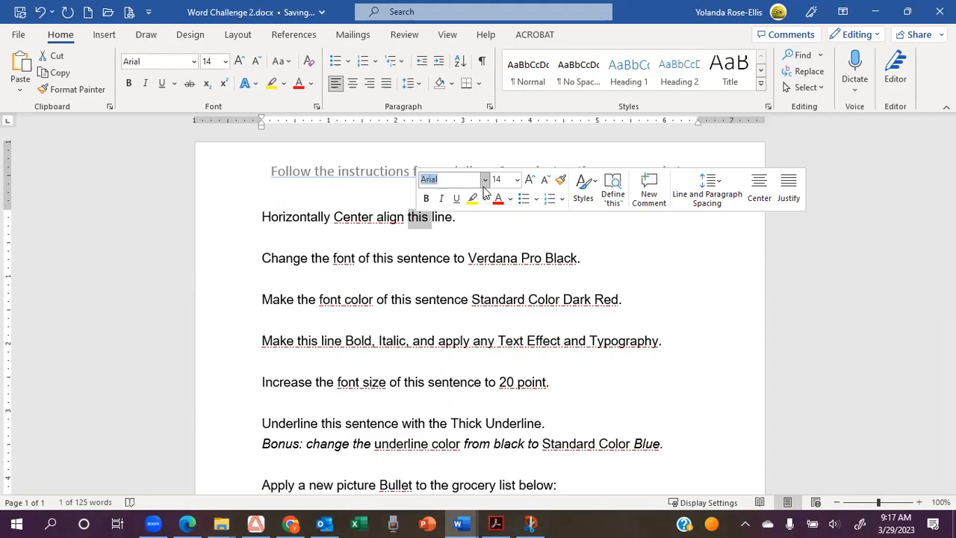
left_click(840, 154)
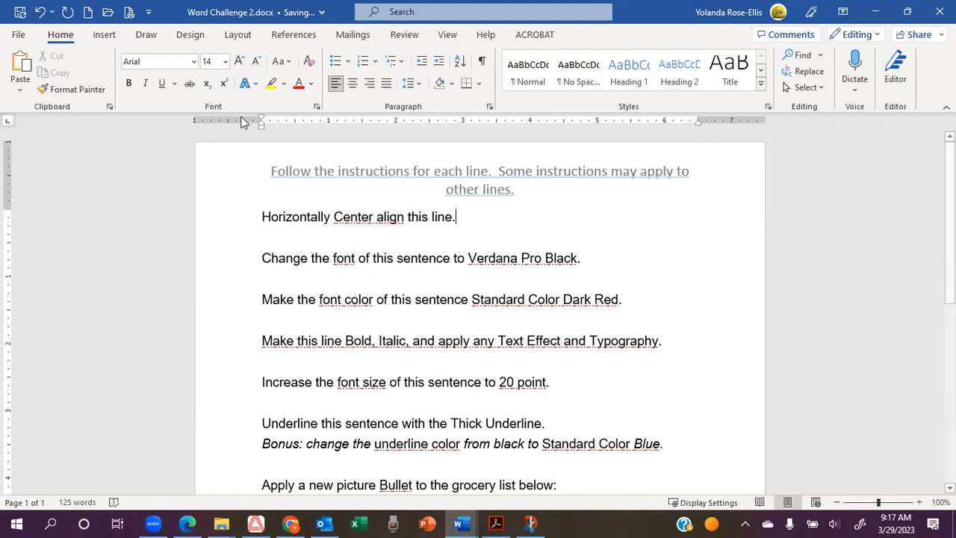
left_click(88, 12)
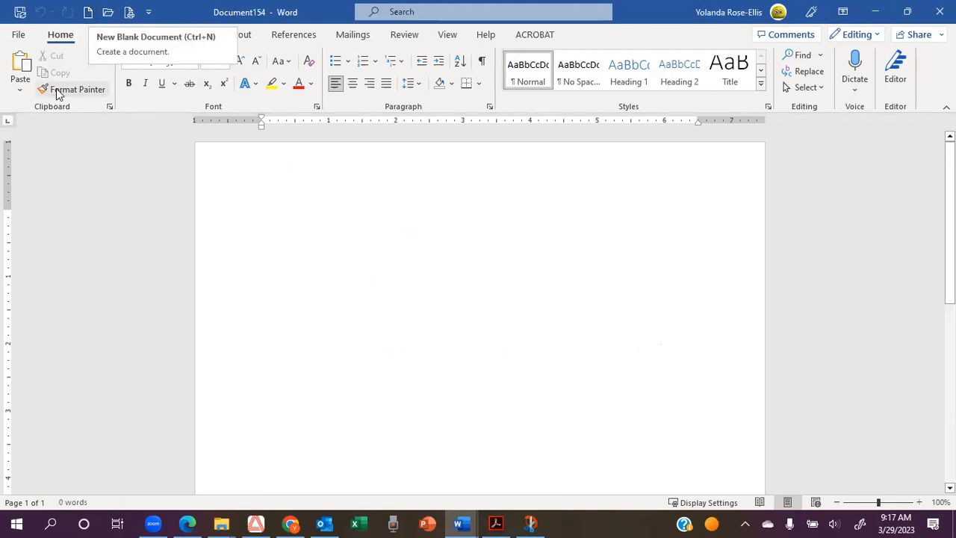
left_click(225, 68)
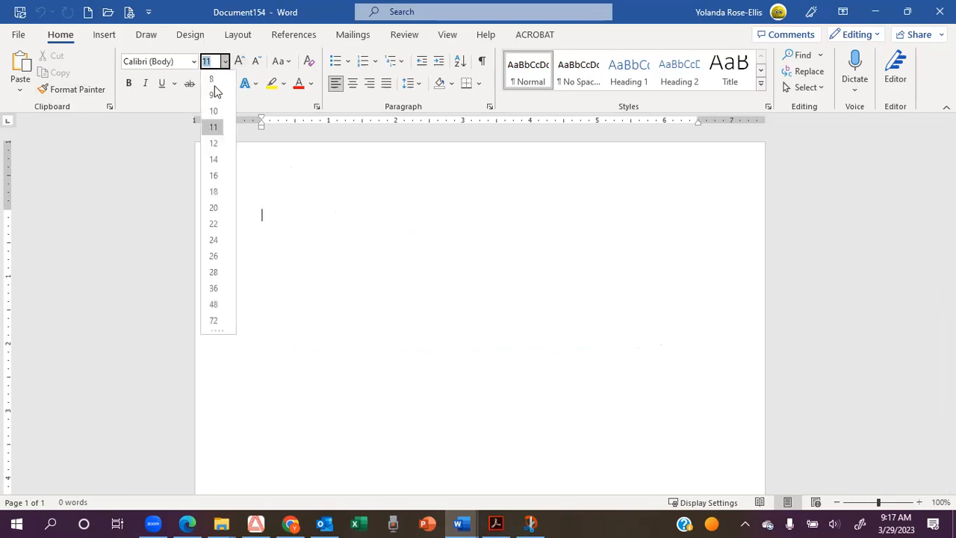
left_click(214, 272)
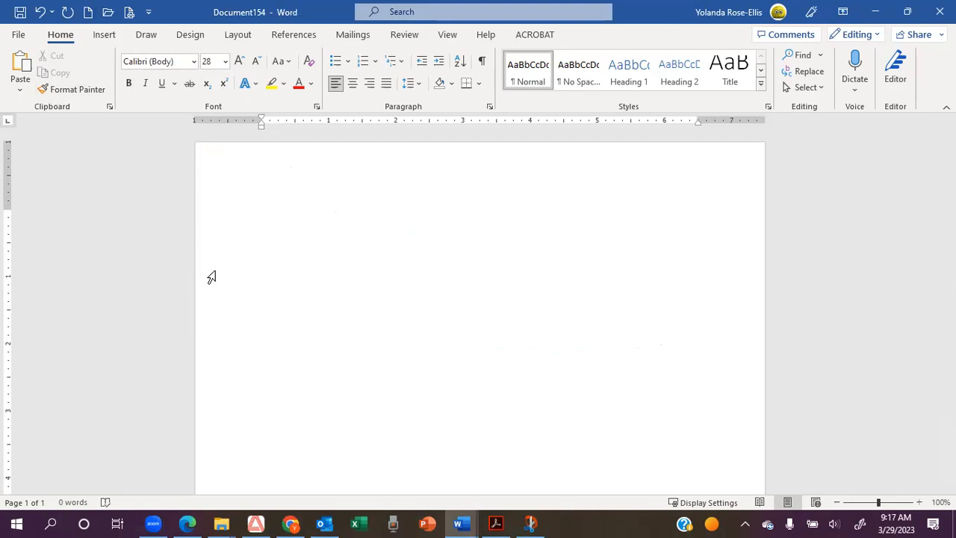
type("=")
key("BackSpace")
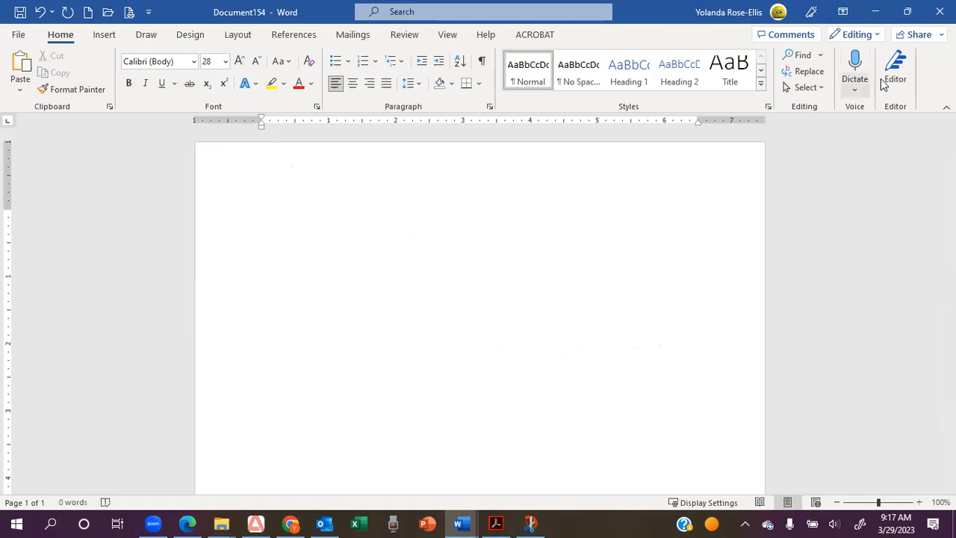
left_click(939, 11)
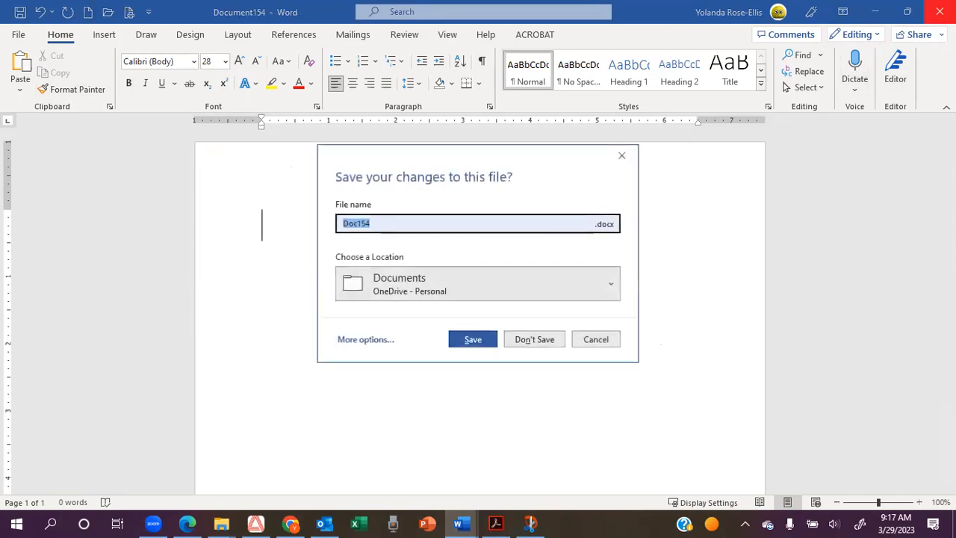
left_click(547, 340)
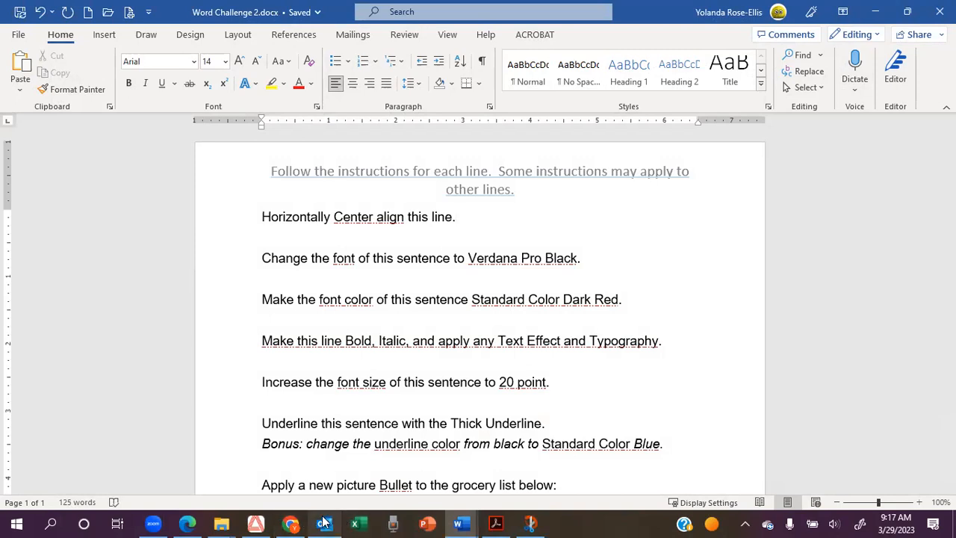
Open Practice AM.docx from the Word folder inside Computer Basics 2 AM on OneDrive using File Explorer.
right_click(472, 521)
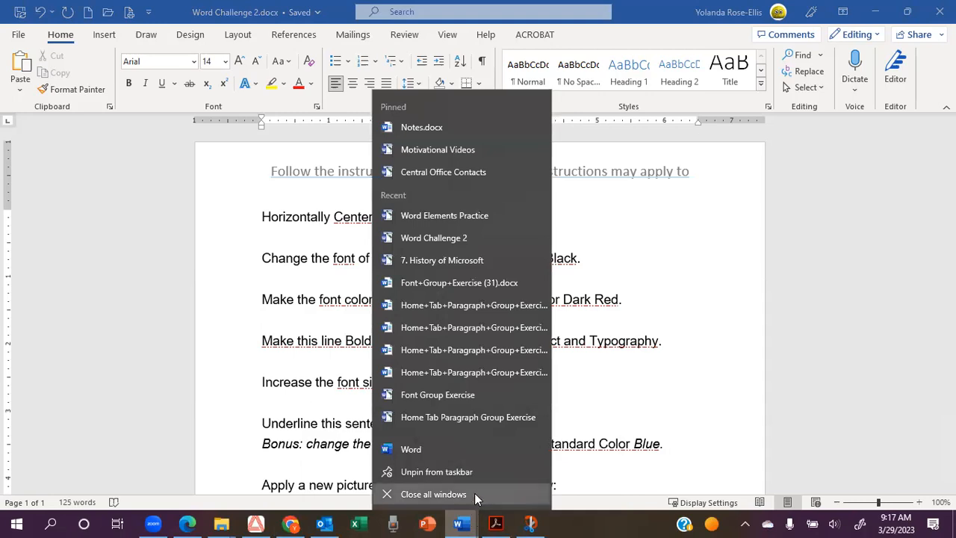
left_click(217, 523)
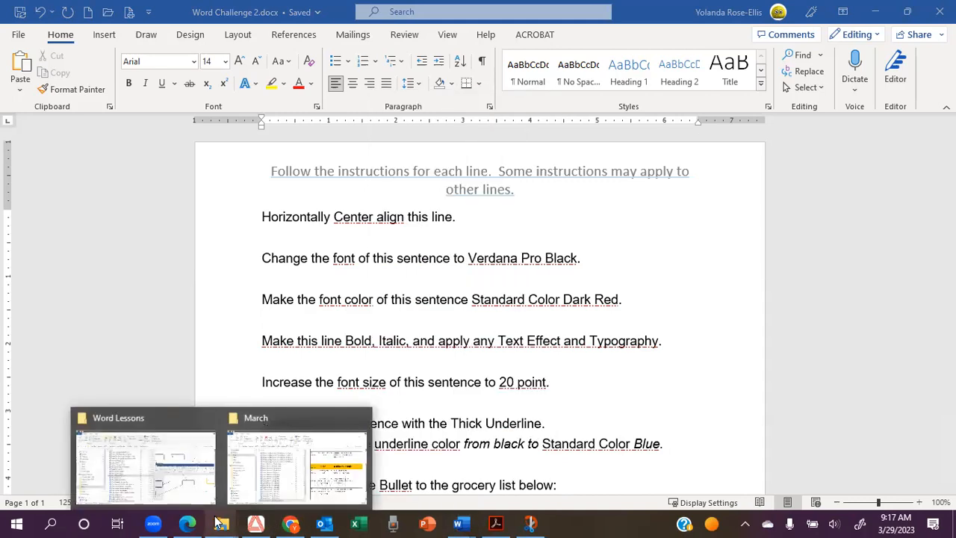
left_click(277, 456)
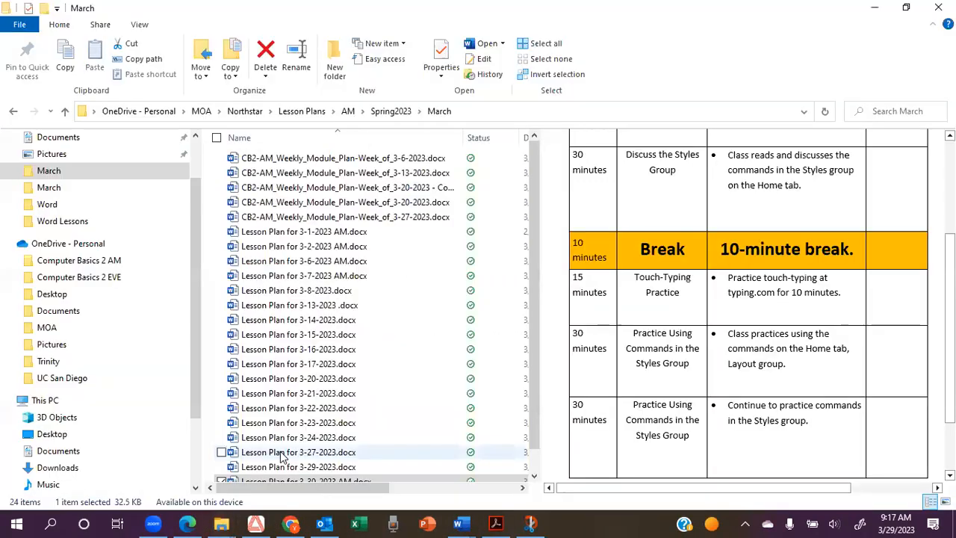
left_click(80, 266)
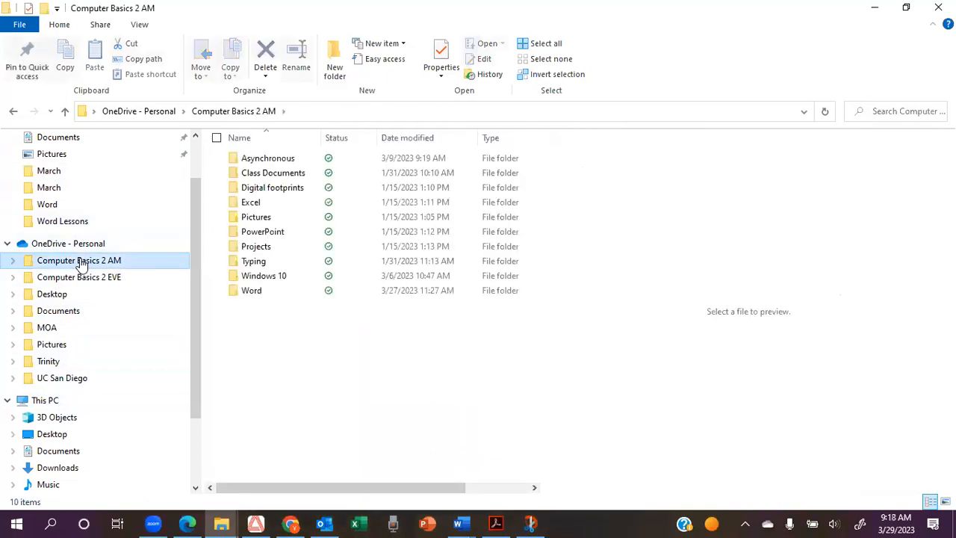
left_click(261, 296)
double_click(261, 295)
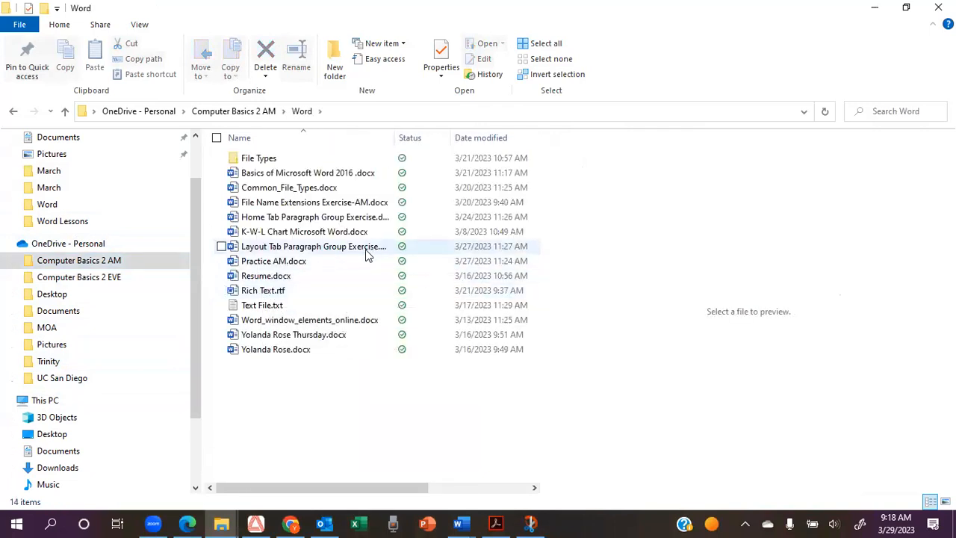
left_click(276, 263)
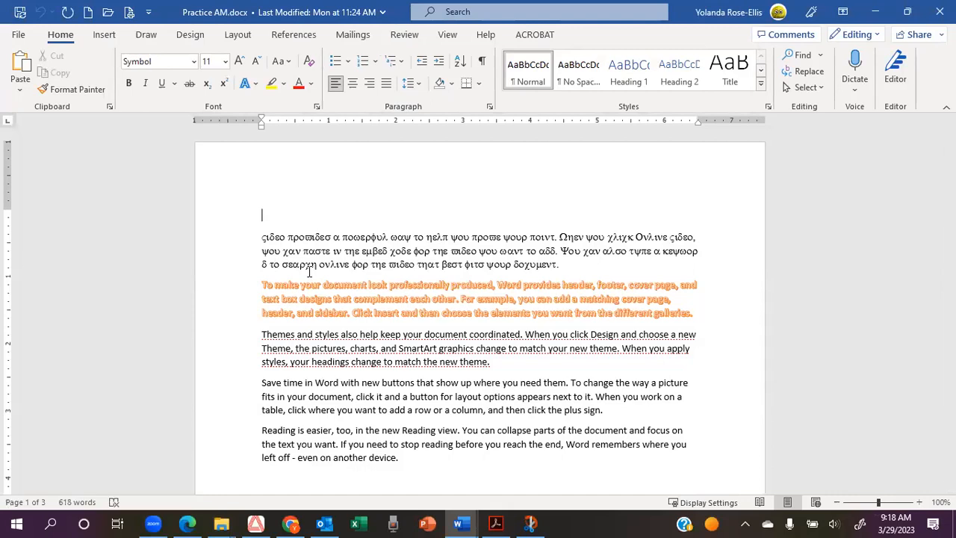
Go to the end of the document and start a new blank page after the last paragraph.
key("ctrl+End")
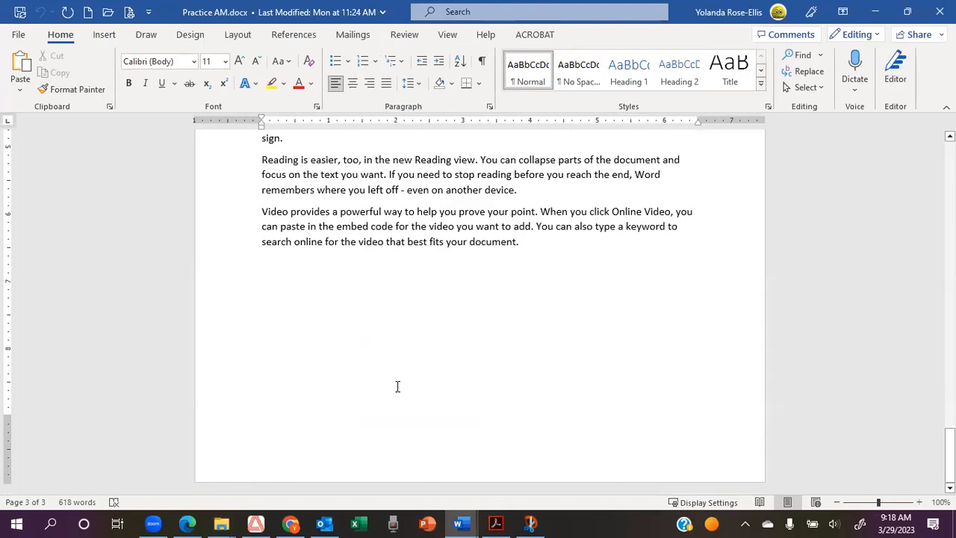
key("Return")
key("Return")
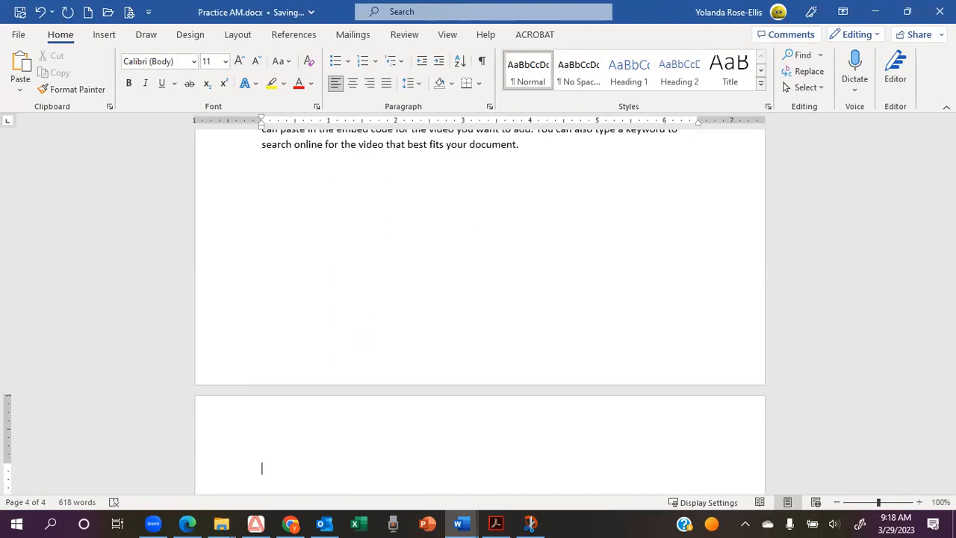
left_click(262, 305)
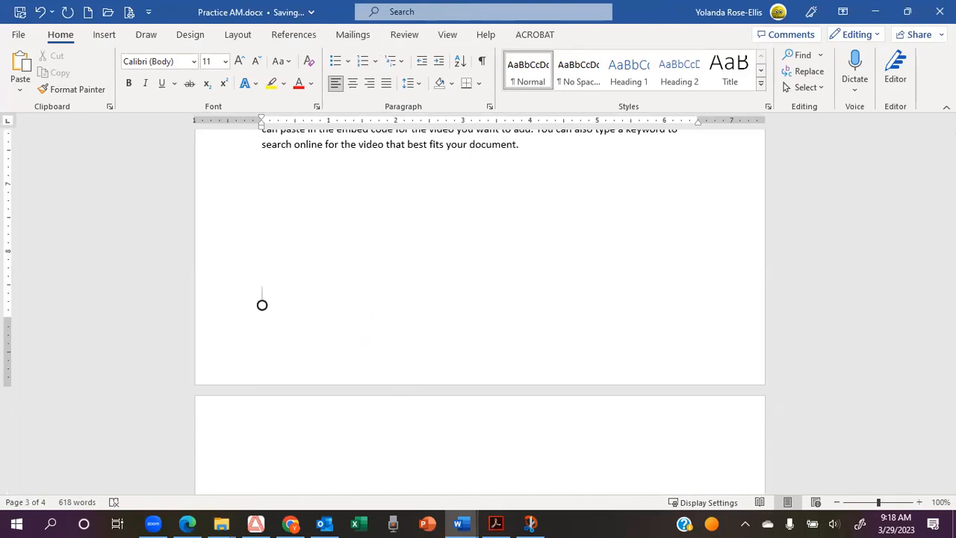
scroll(404, 428, "down", 2)
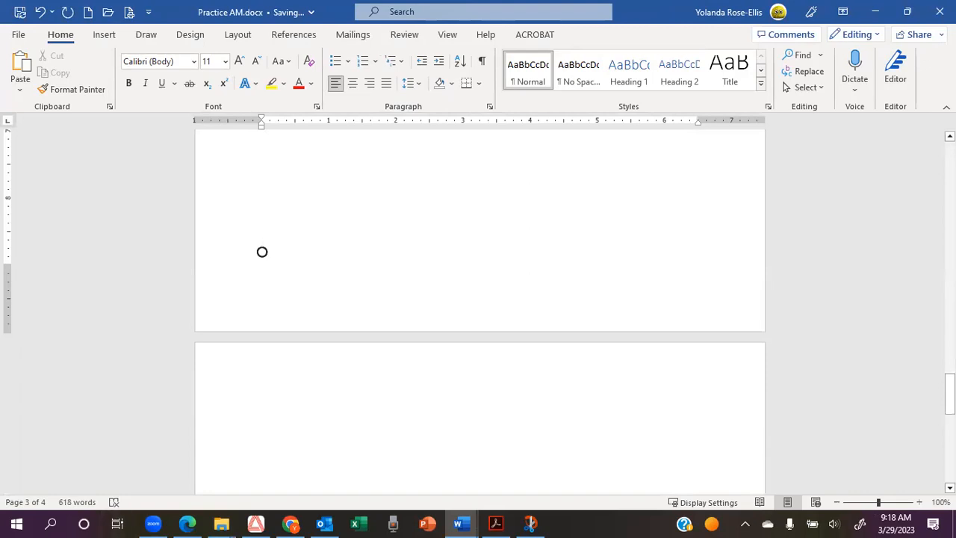
scroll(290, 425, "down", 6)
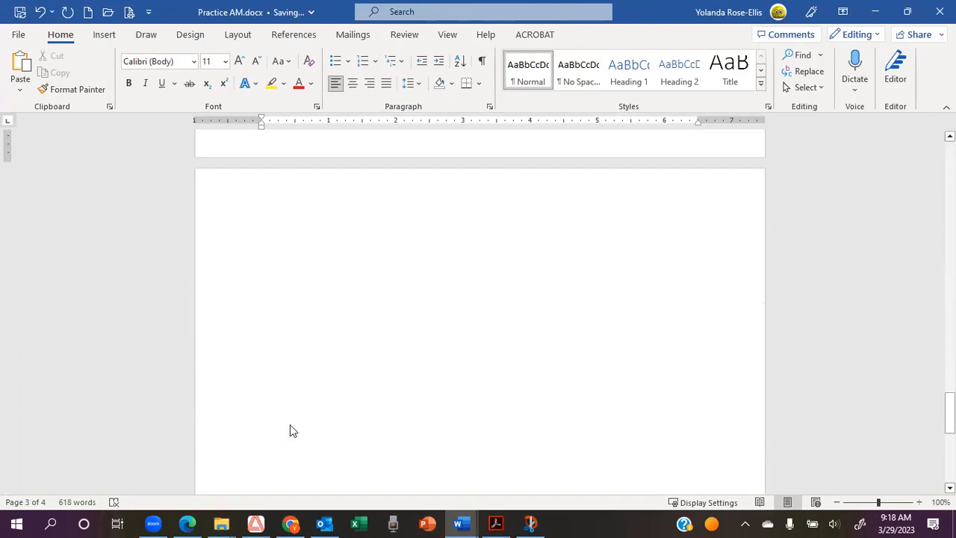
scroll(290, 424, "up", 1)
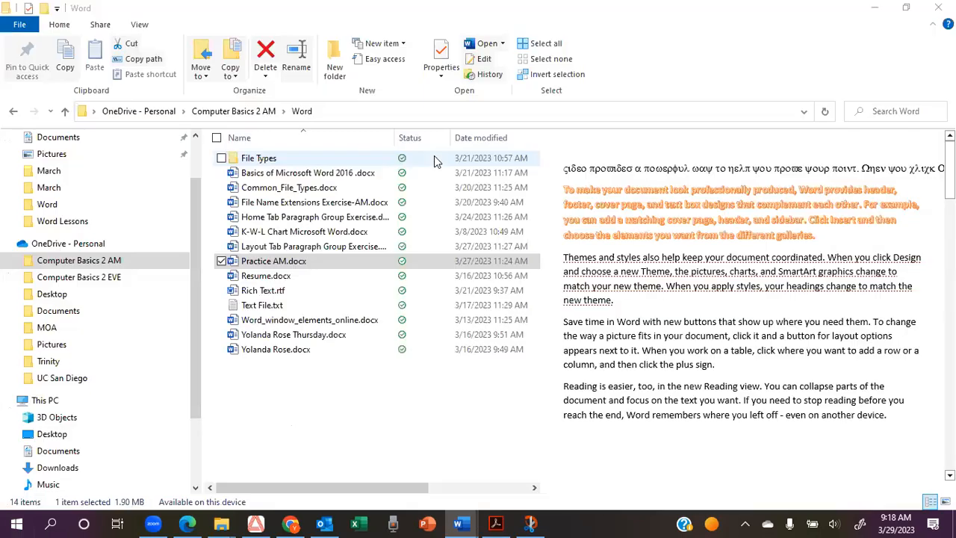
Minimize File Explorer to return to Practice AM.docx and set the font size to 28 on the blank page.
left_click(438, 158)
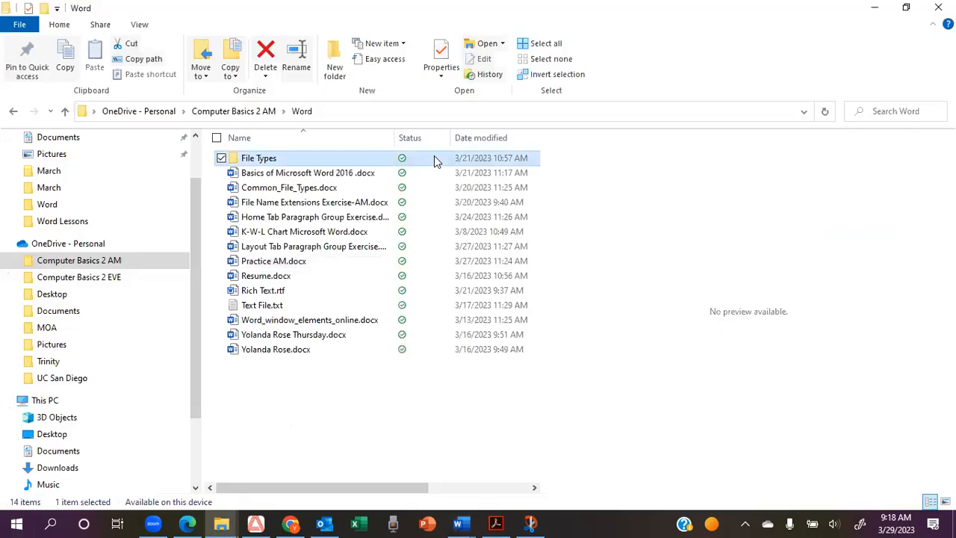
left_click(875, 7)
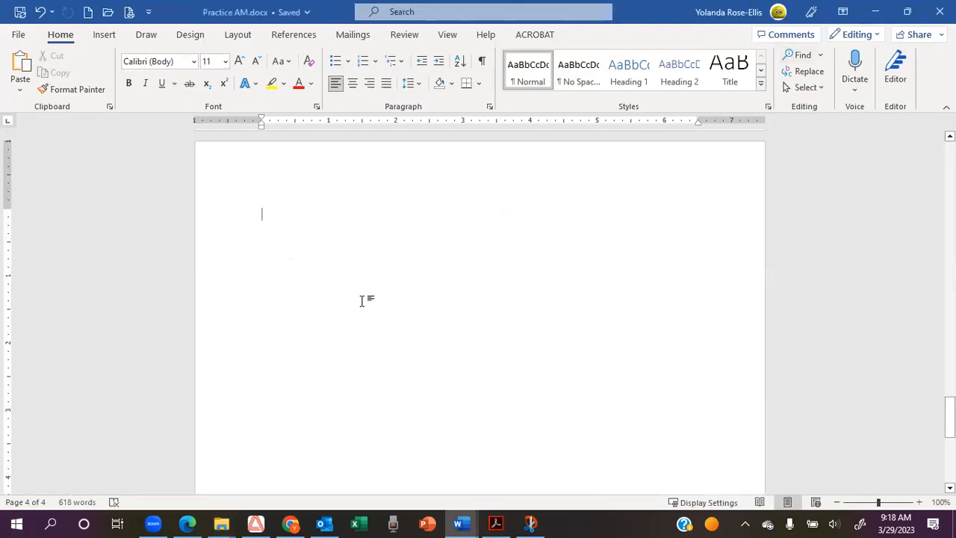
left_click(225, 61)
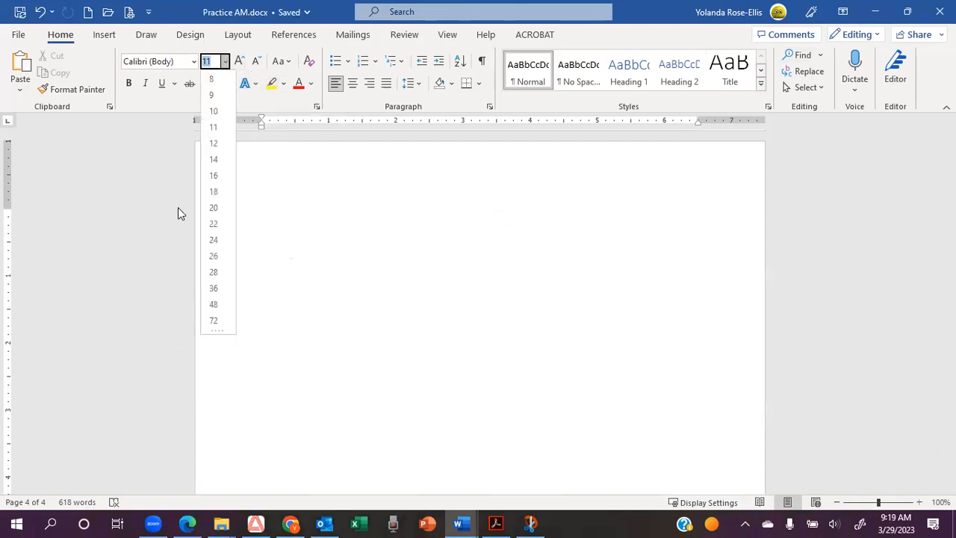
left_click(213, 272)
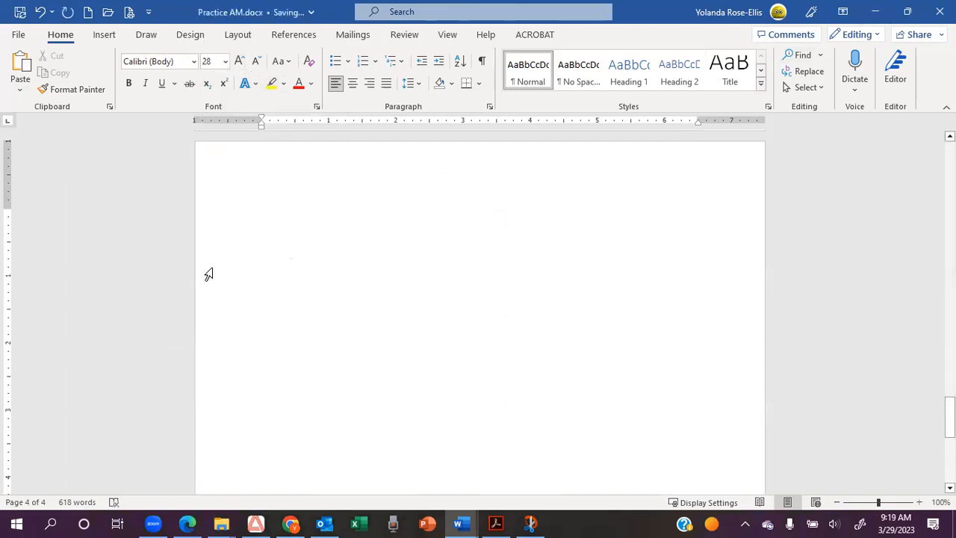
Enter the formula =rand(8) on the blank page, generate its sample text and undo the generation.
type("=")
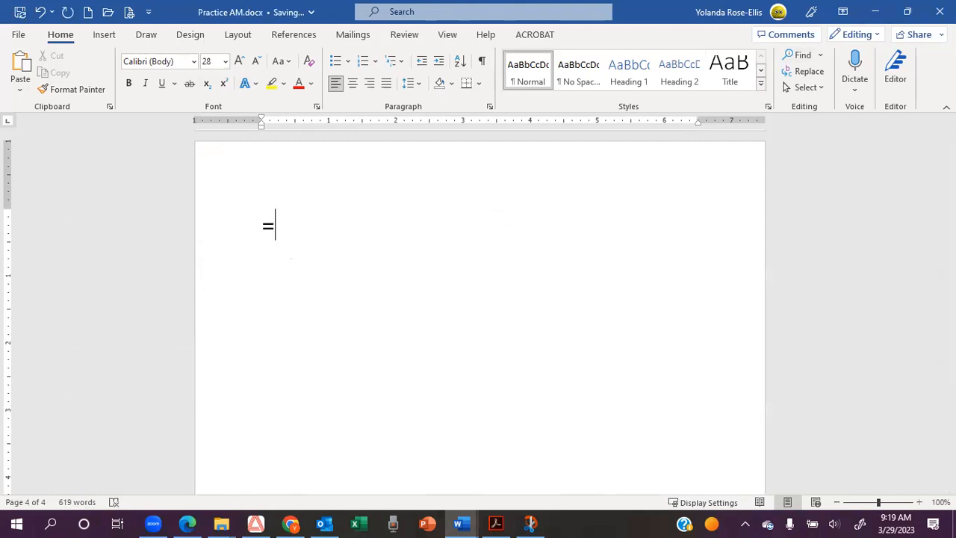
type("rand")
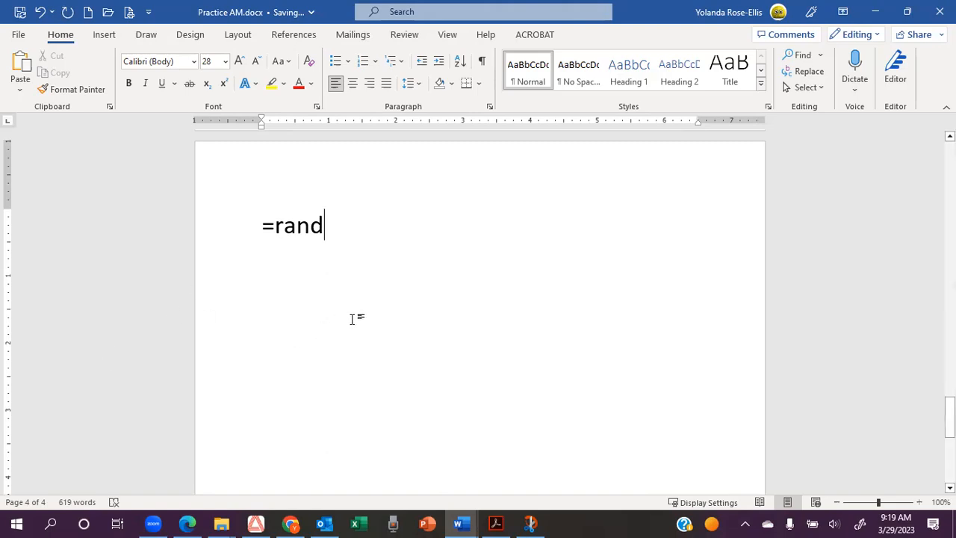
type("(")
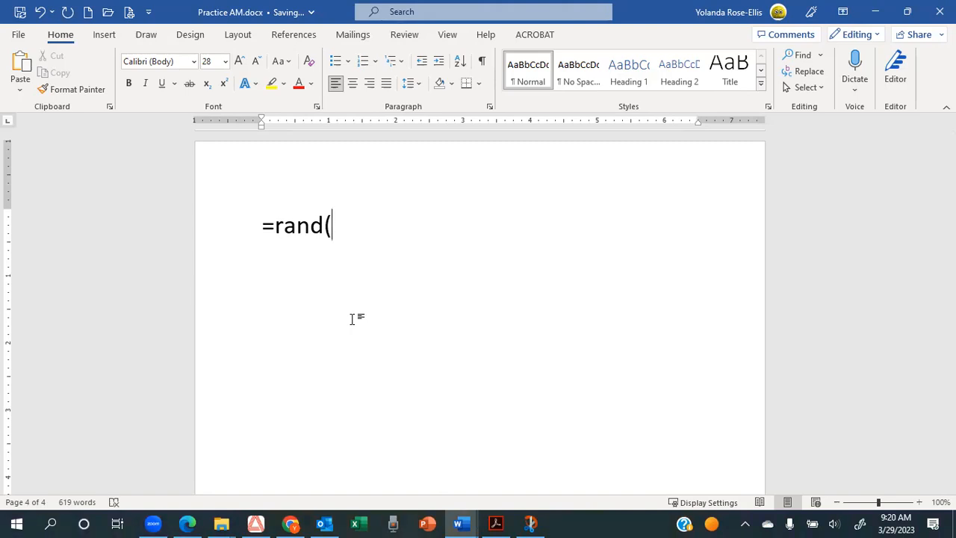
type("8)")
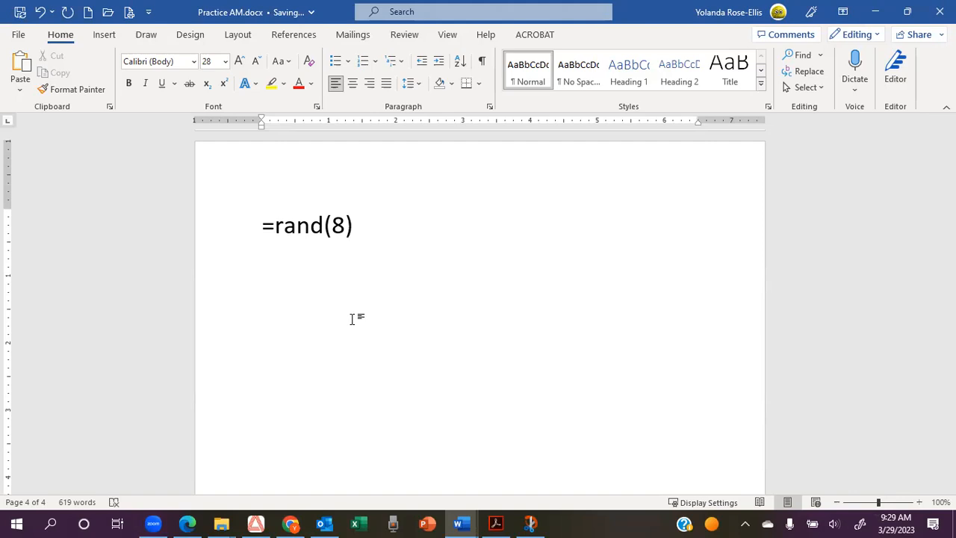
key("Return")
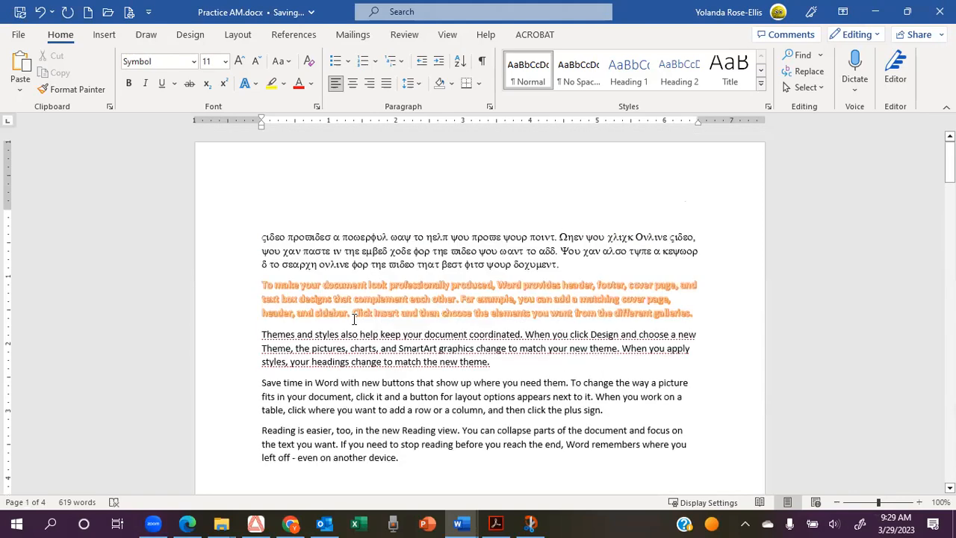
key("ctrl+z")
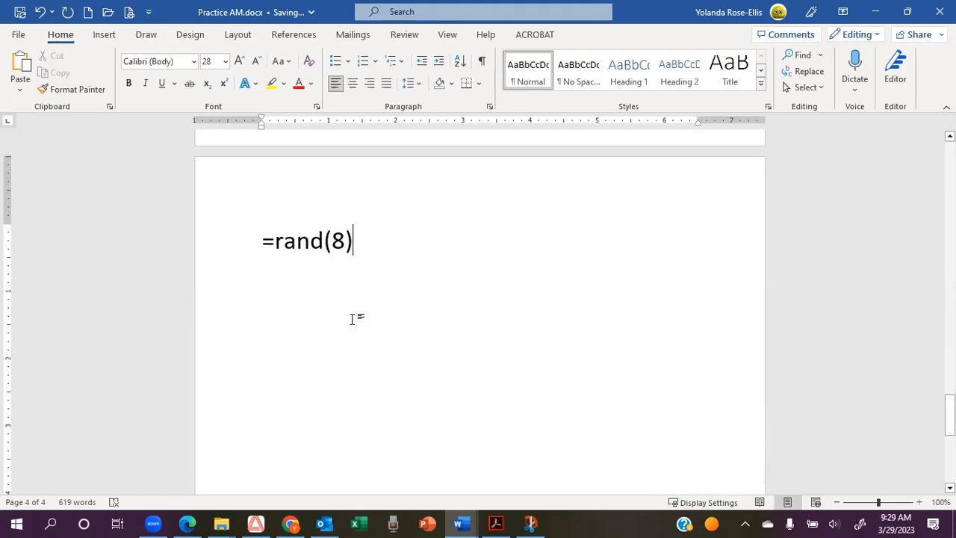
Set the =rand(8) formula to font size 12 and generate the sample paragraphs from it.
key("shift+Home")
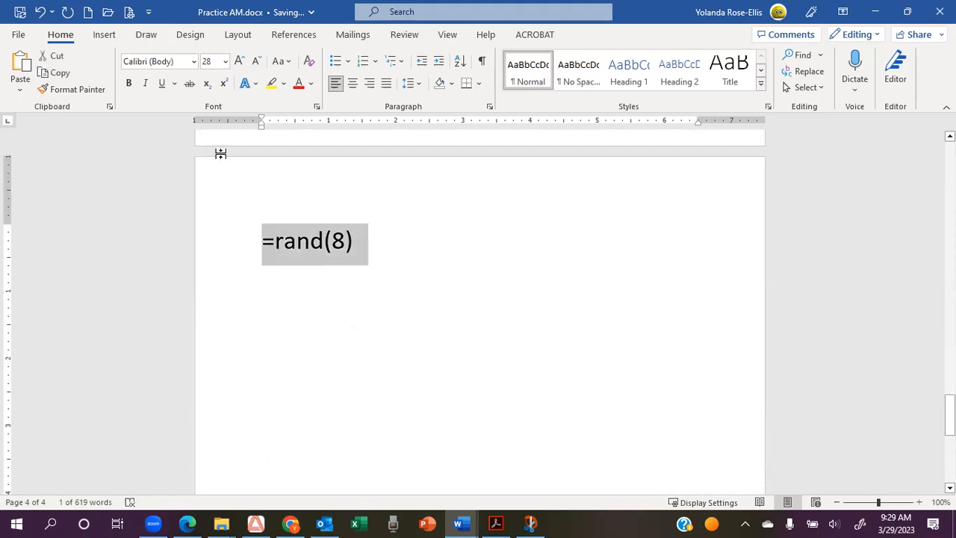
left_click(226, 62)
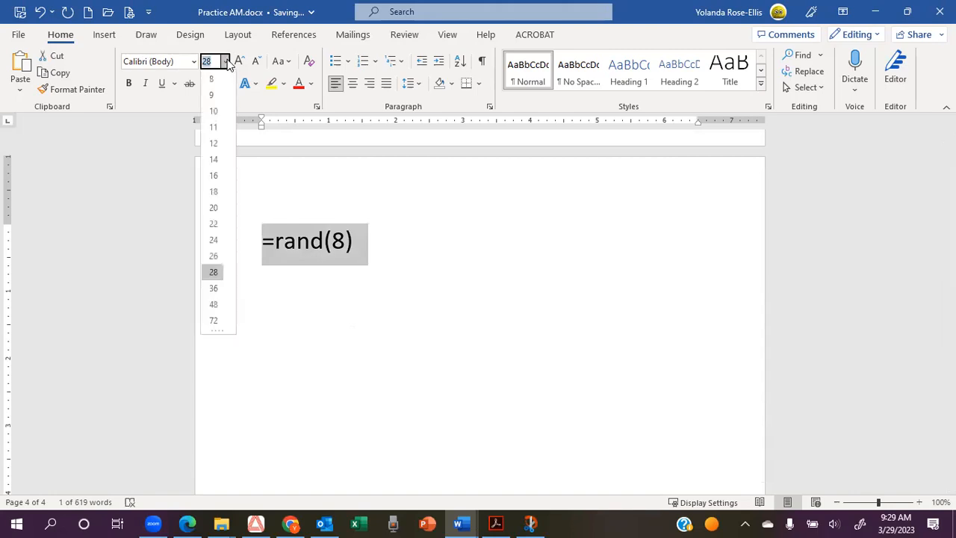
left_click(214, 144)
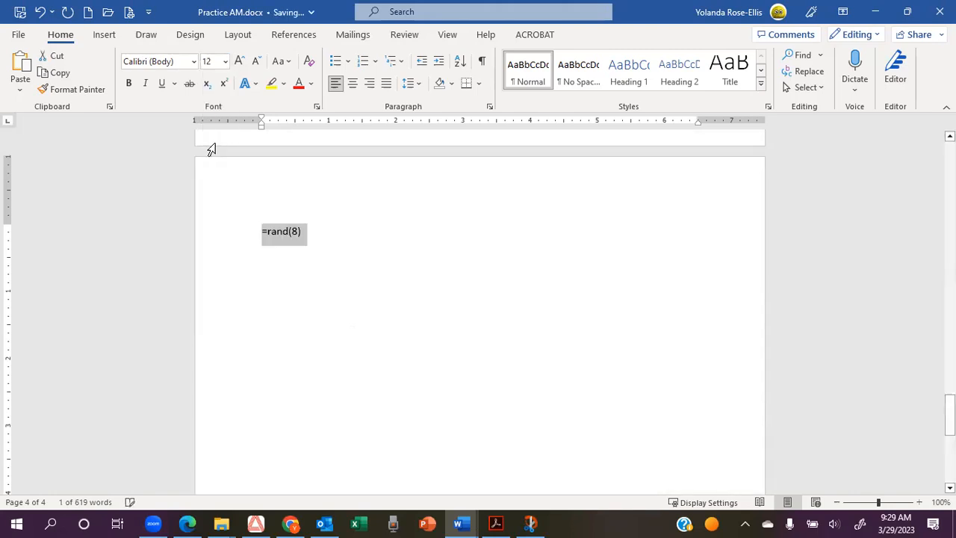
left_click(123, 314)
key("Return")
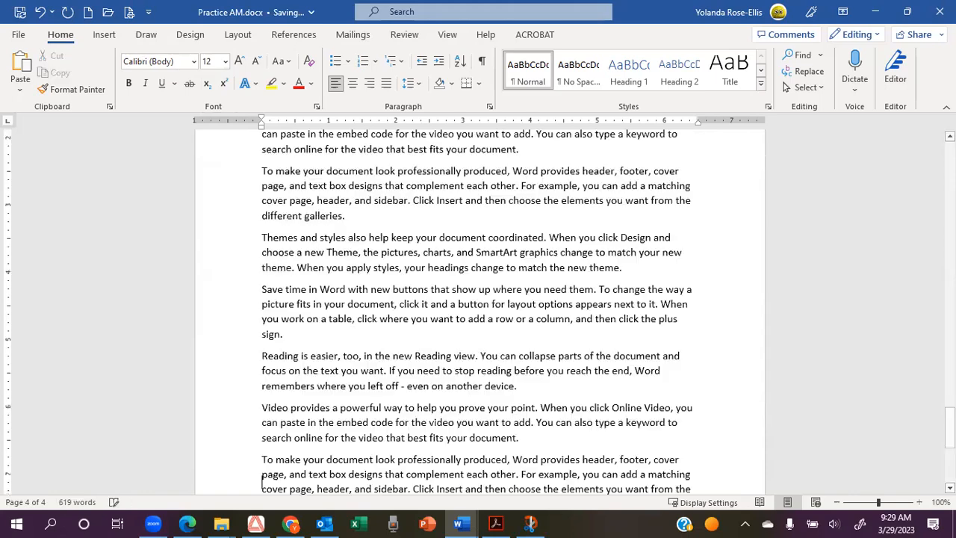
Set the left indent of the first generated paragraph, starting "Video provides a powerful way", to 0.9".
scroll(241, 236, "up", 5)
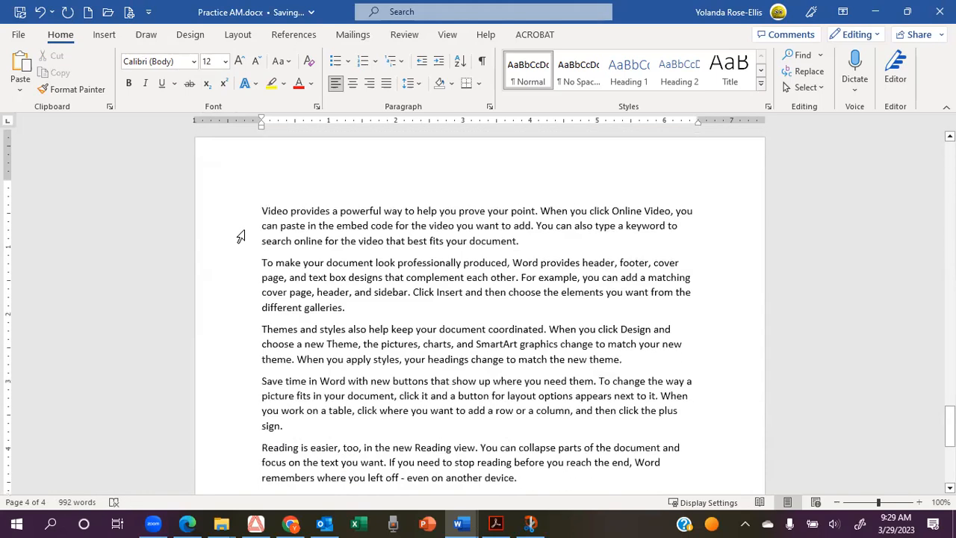
scroll(241, 236, "down", 1)
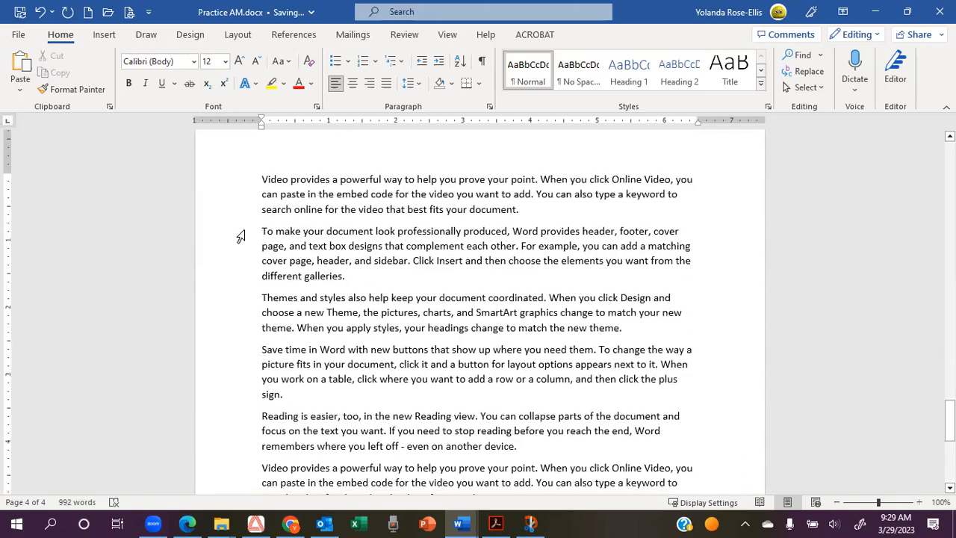
scroll(309, 334, "down", 6)
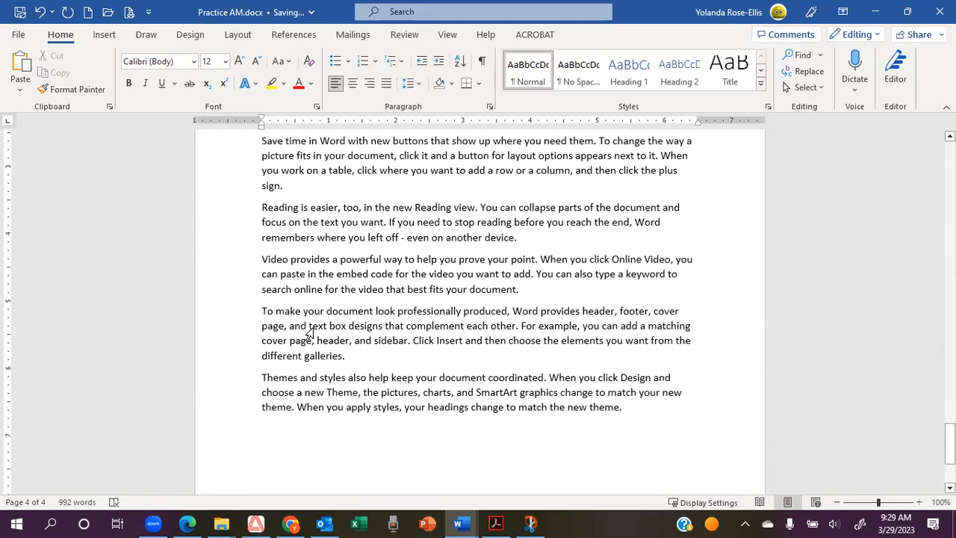
scroll(308, 334, "up", 6)
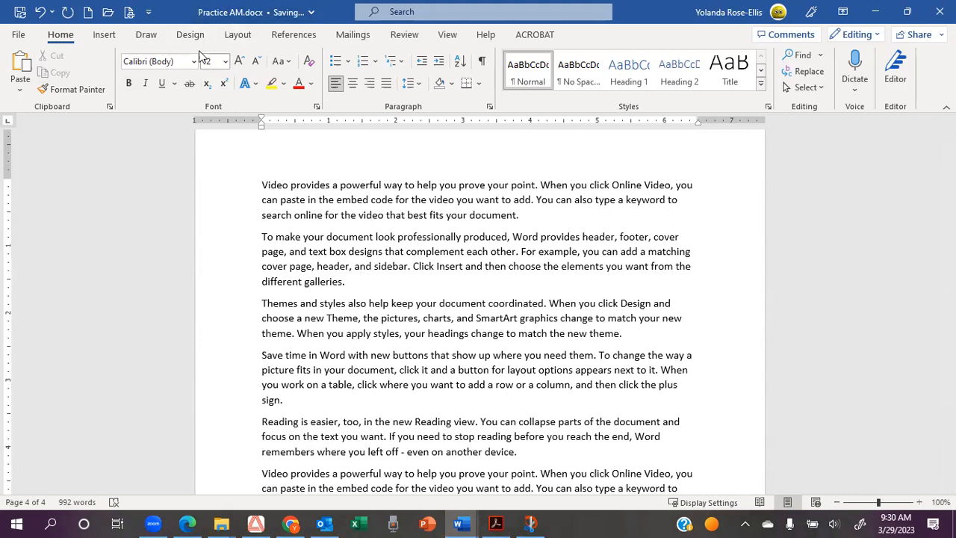
left_click(238, 36)
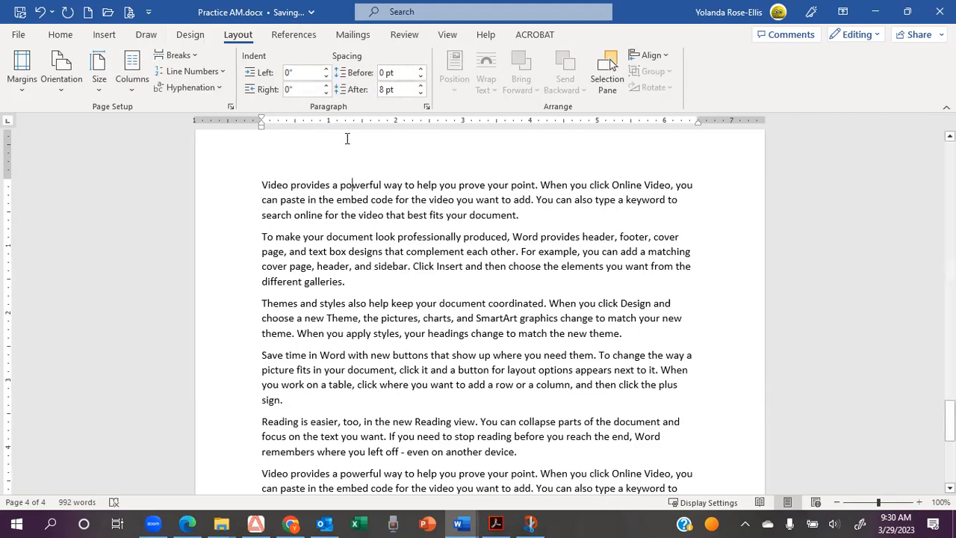
left_click(326, 71)
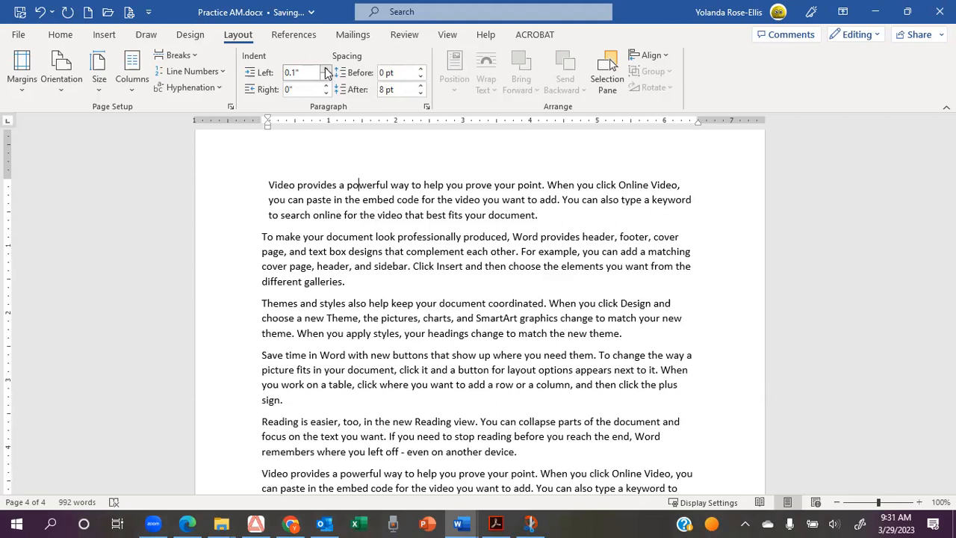
left_click(326, 70)
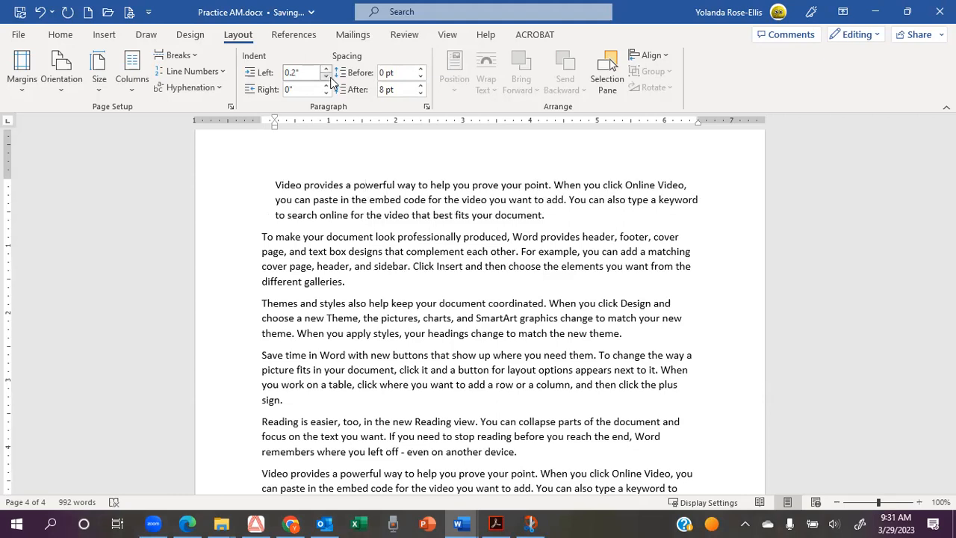
left_click(327, 70)
left_click(327, 70)
left_click(327, 69)
left_click(326, 70)
left_click(326, 70)
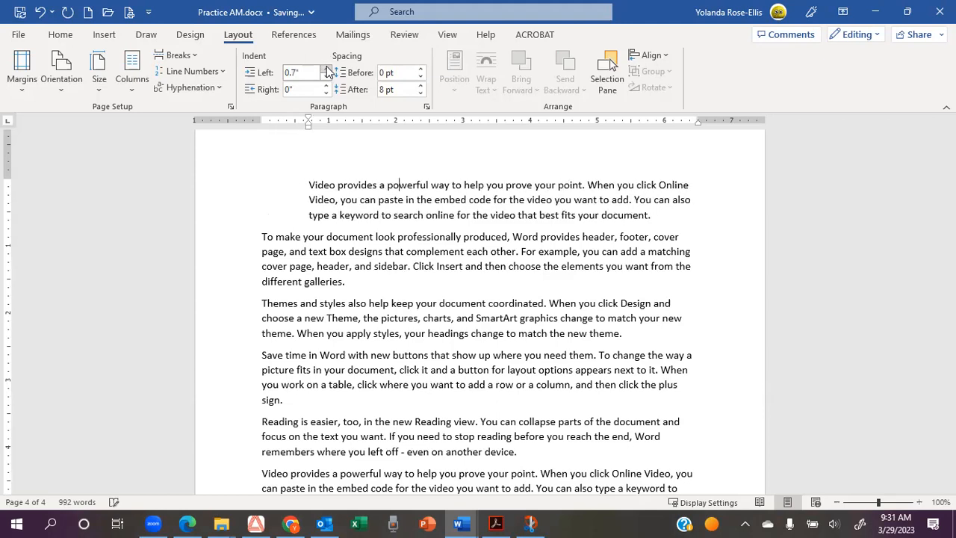
left_click(326, 69)
left_click(327, 70)
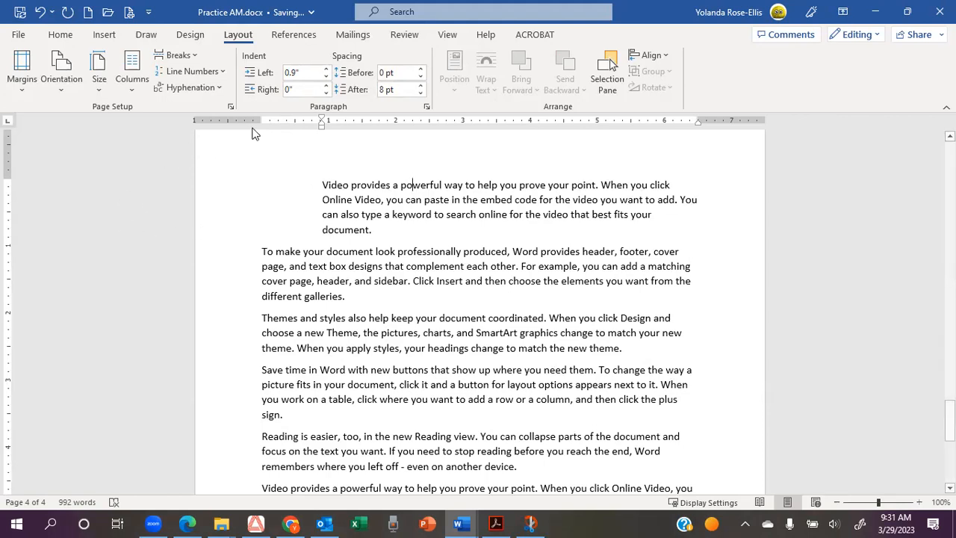
Set the right indent of the first generated paragraph to 1".
left_click(326, 85)
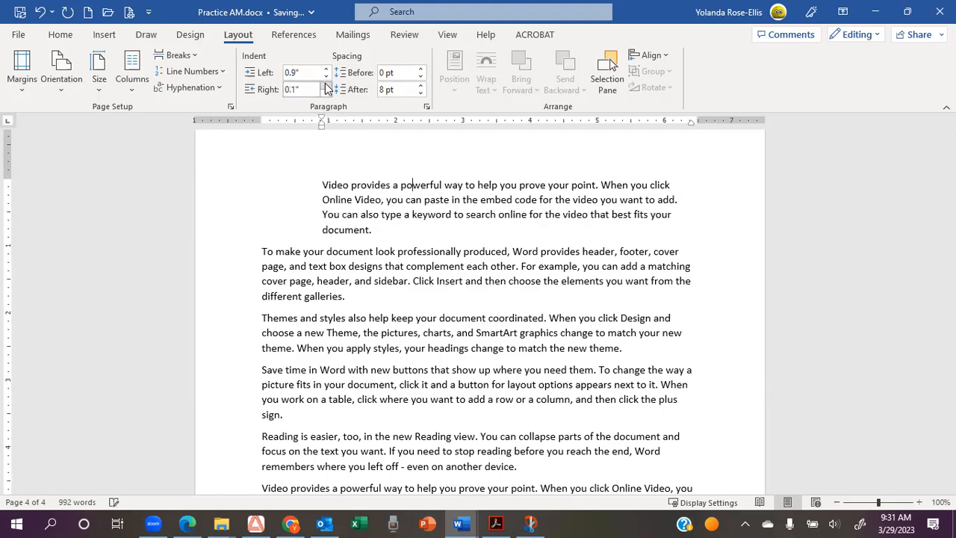
left_click(326, 86)
left_click(325, 85)
left_click(326, 85)
left_click(326, 85)
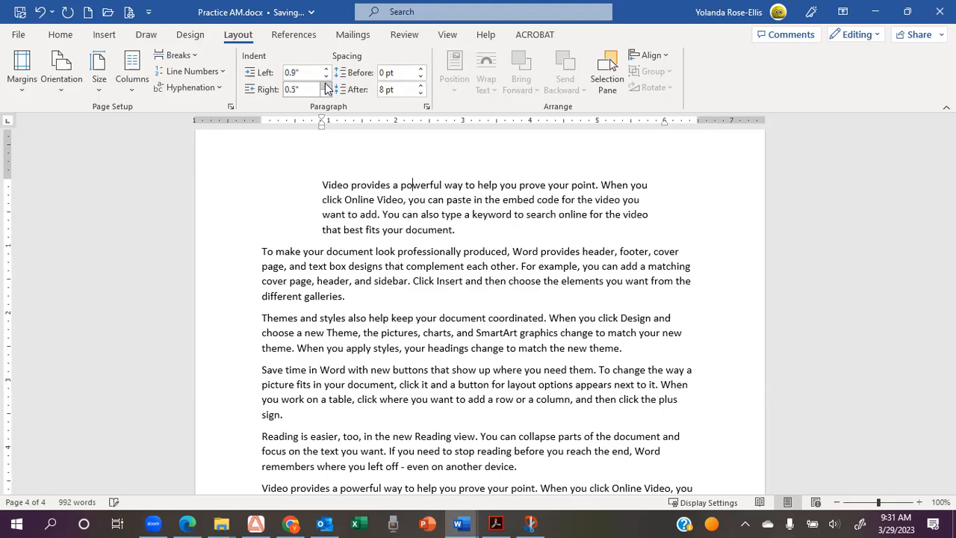
left_click(326, 85)
left_click(326, 85)
left_click(326, 86)
left_click(326, 85)
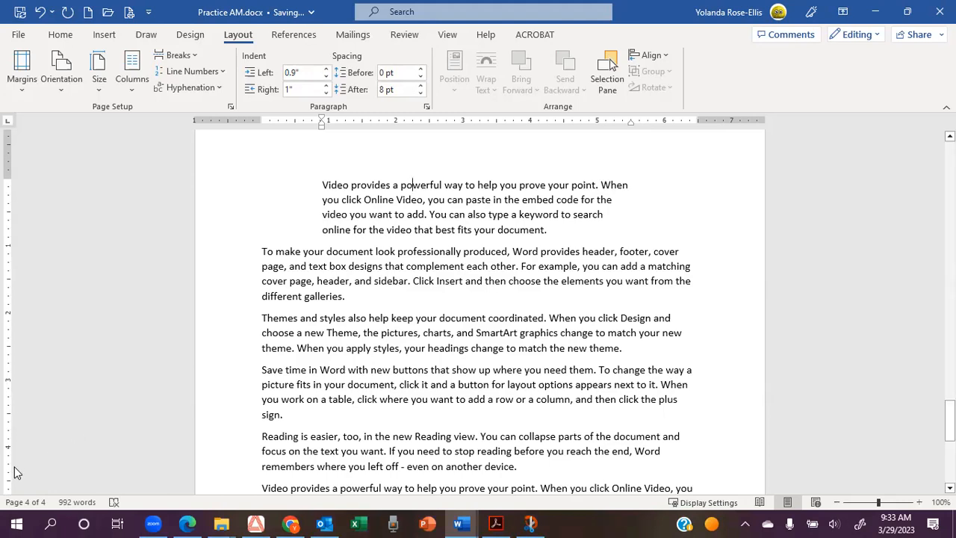
Set the spacing of the generated paragraph starting "To make your document look" to 24 pt before and 12 pt after.
left_click(365, 261)
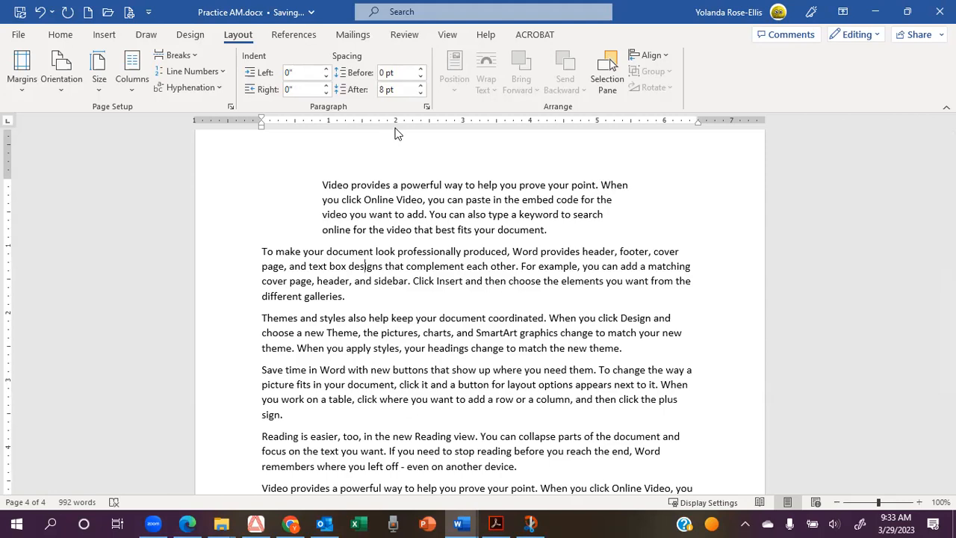
left_click(215, 284)
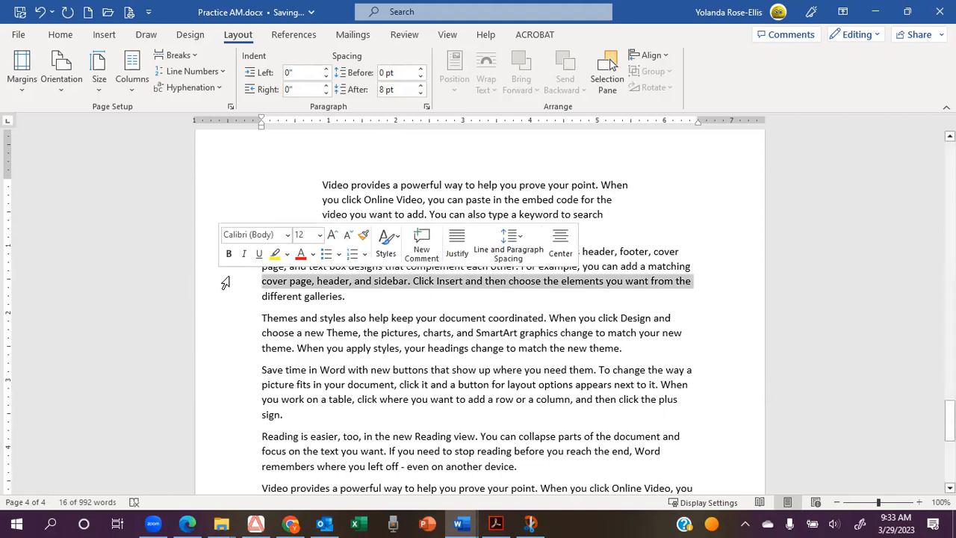
double_click(225, 282)
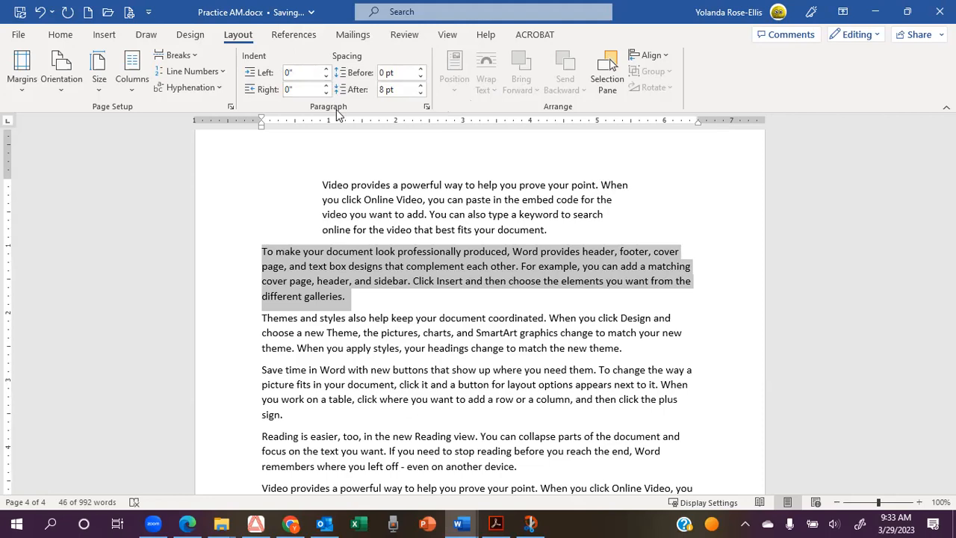
left_click(421, 68)
left_click(421, 68)
left_click(420, 68)
left_click(421, 68)
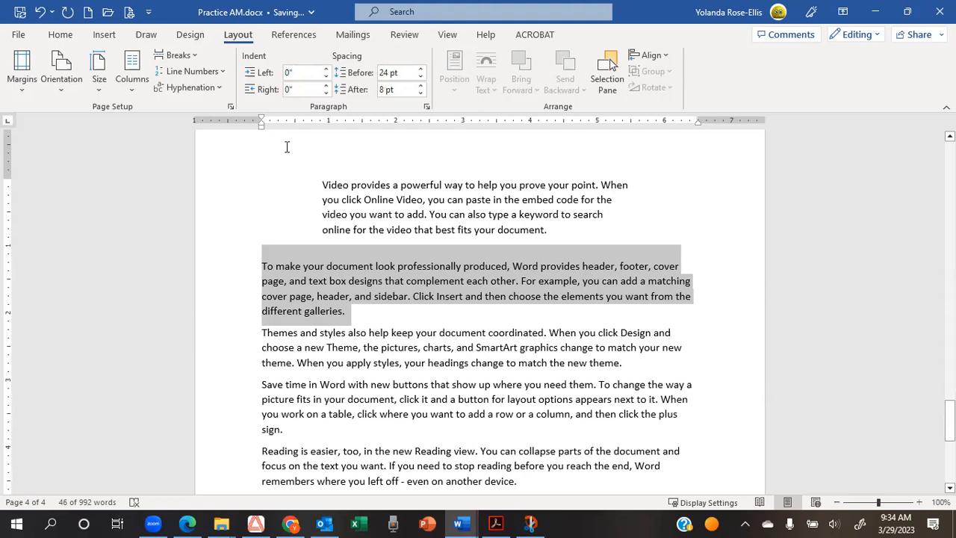
left_click(421, 94)
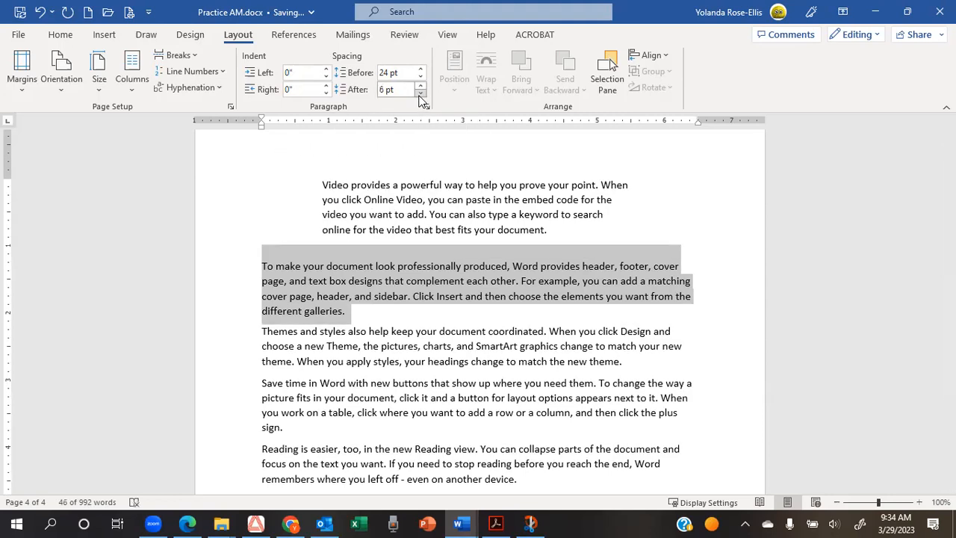
left_click(420, 86)
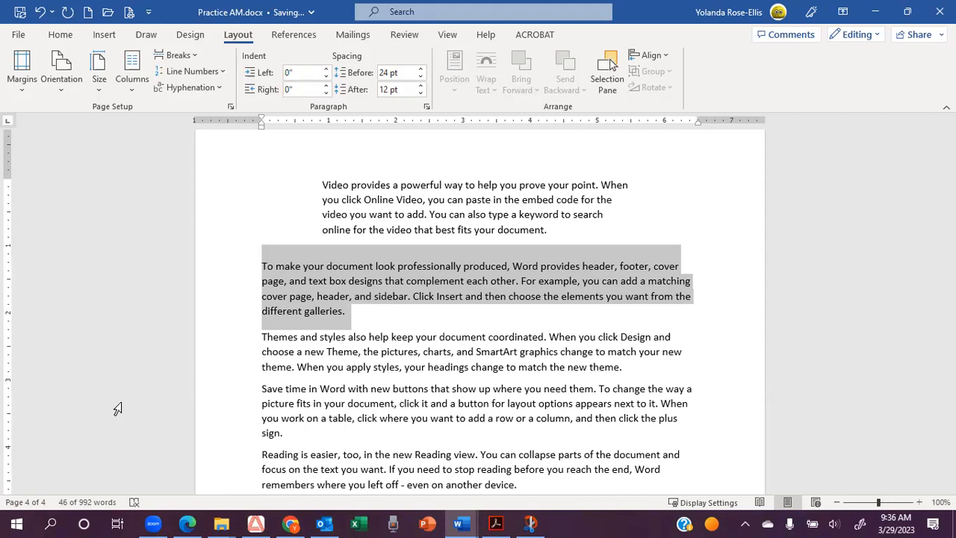
Set the left indent of the generated paragraph starting "Themes and styles also help" to 1.5" in the Paragraph settings.
left_click(219, 366)
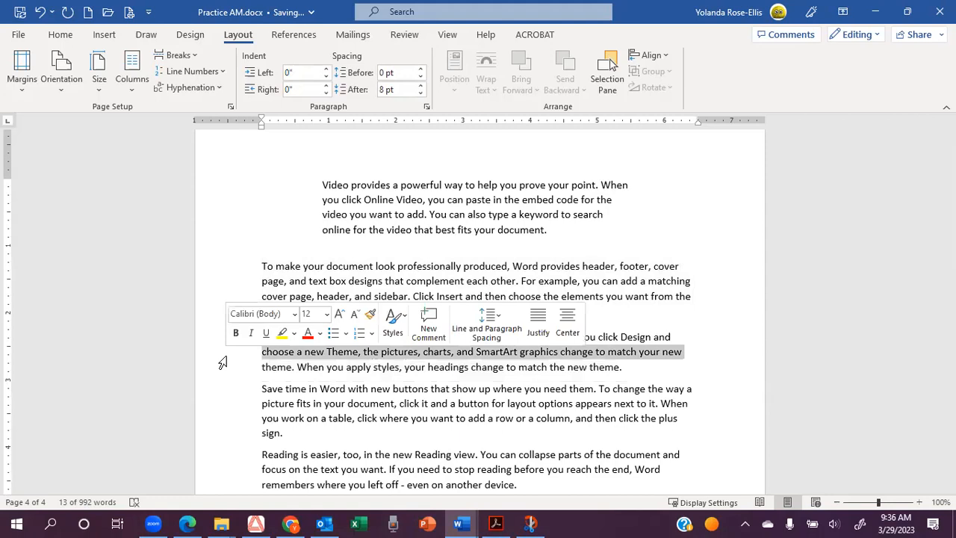
double_click(223, 362)
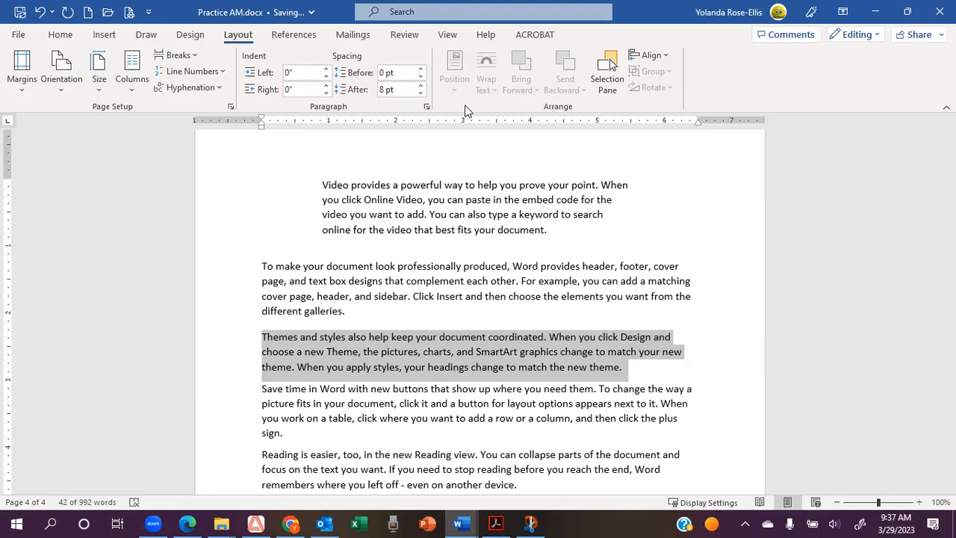
left_click(426, 109)
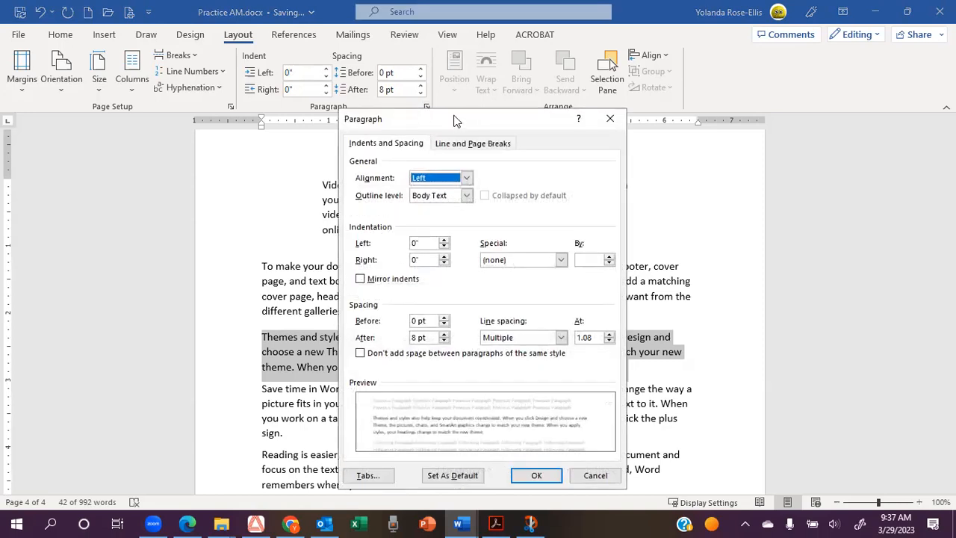
left_click_drag(457, 121, 396, 36)
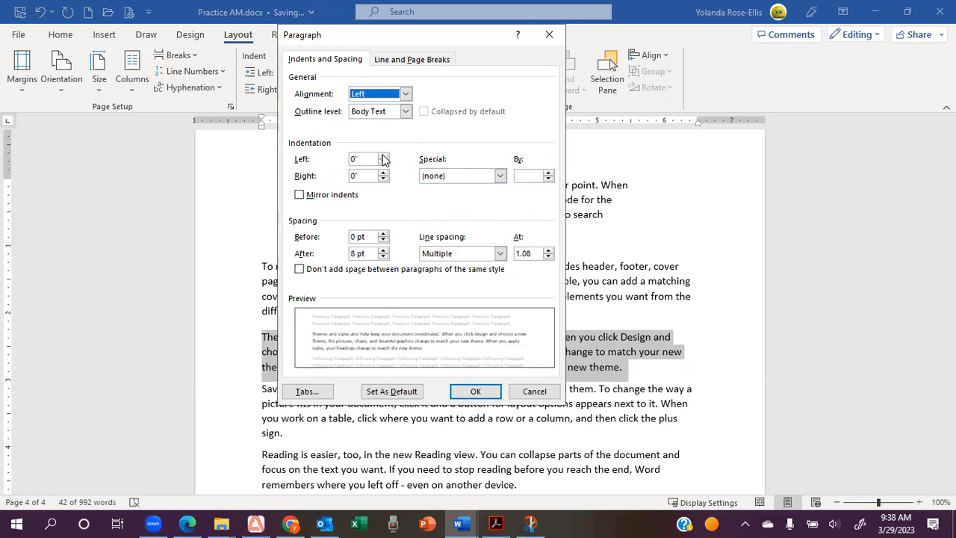
left_click(382, 156)
left_click(383, 156)
left_click(383, 156)
left_click(383, 156)
left_click(383, 156)
left_click(383, 157)
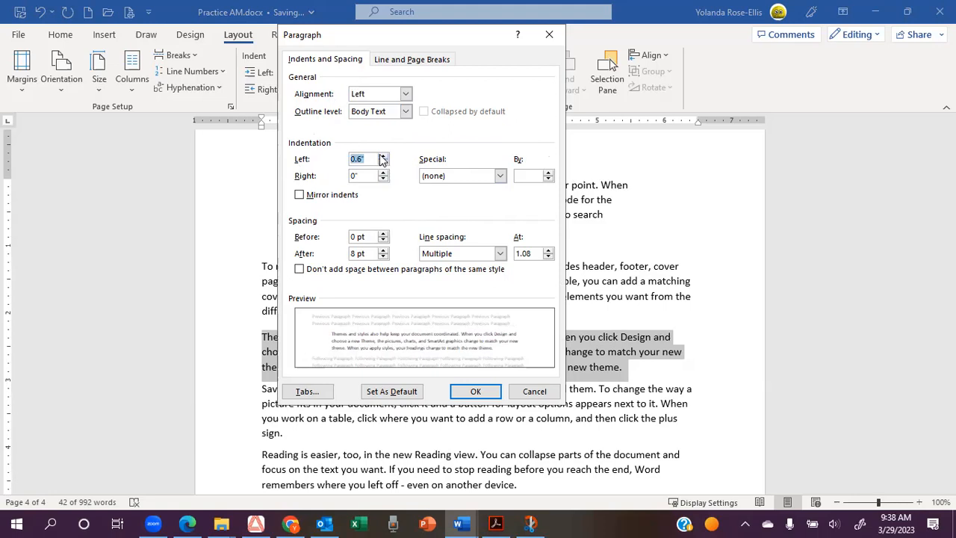
left_click(382, 156)
left_click(383, 157)
left_click(382, 156)
left_click(383, 156)
left_click(383, 156)
left_click(383, 156)
left_click(383, 156)
left_click(382, 156)
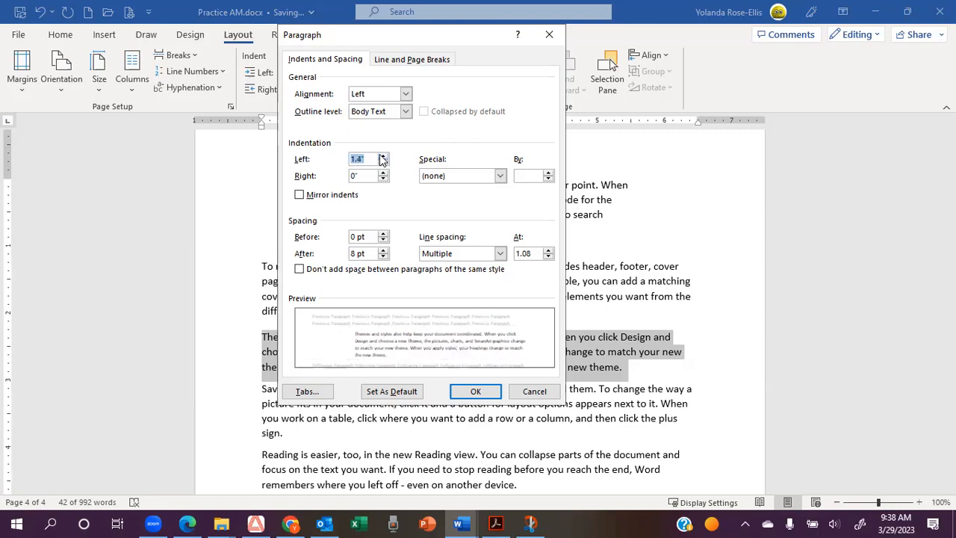
left_click(382, 156)
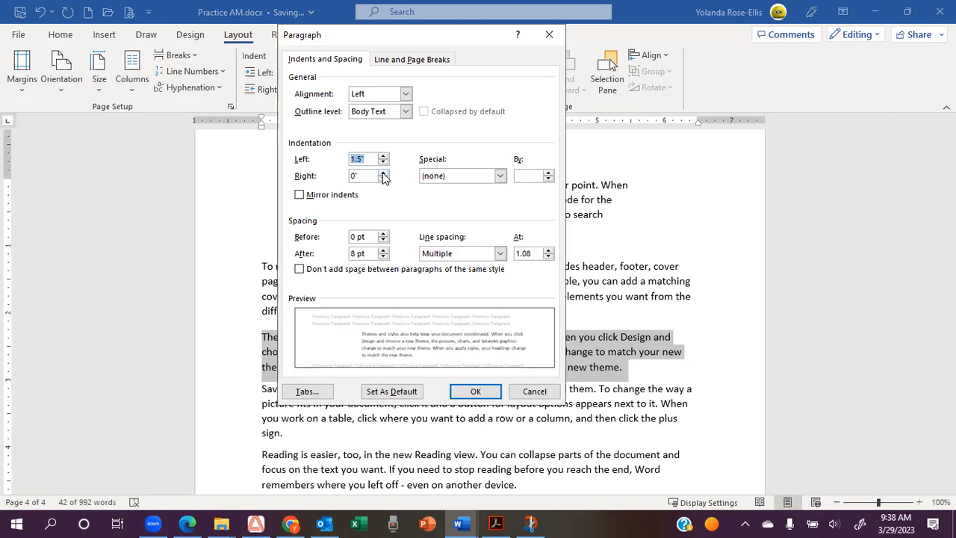
Set the right indent of the paragraph starting "Themes and styles also help" to 1.2".
left_click(383, 173)
left_click(383, 173)
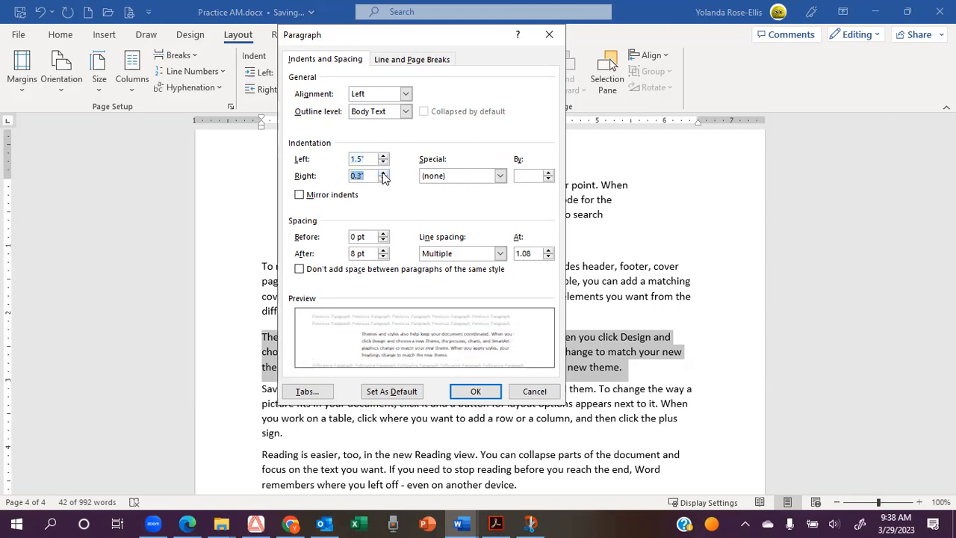
left_click(383, 173)
left_click(383, 174)
left_click(383, 174)
left_click(383, 174)
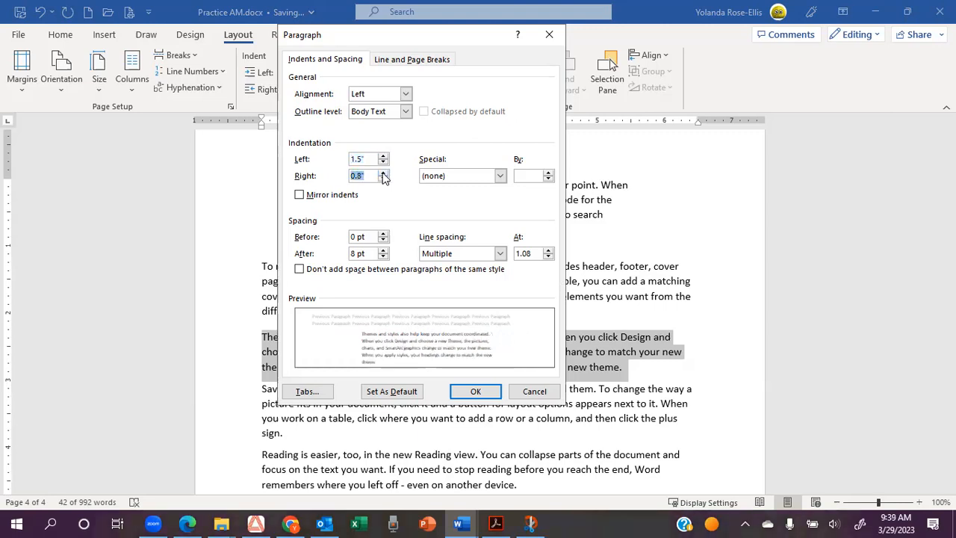
left_click(383, 173)
left_click(384, 173)
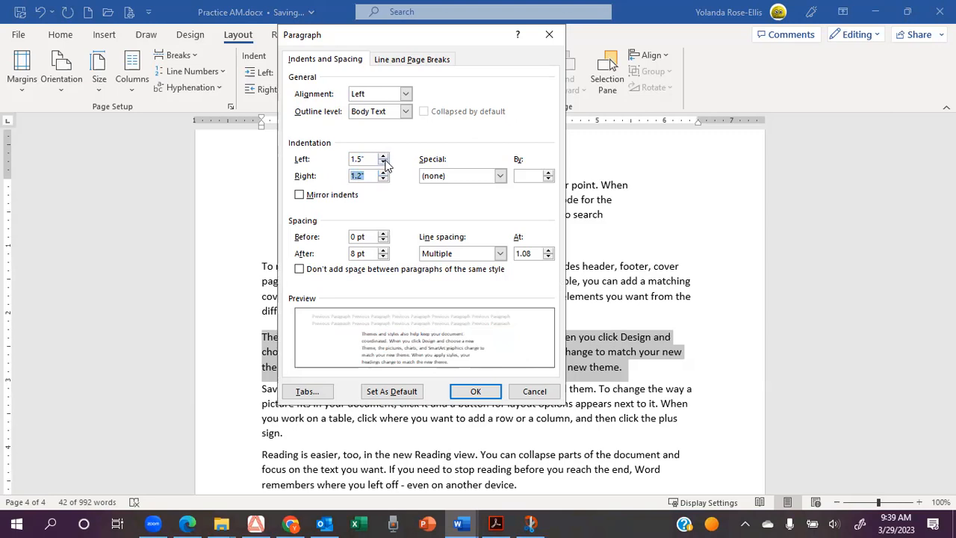
Reduce the left indent of the "Themes and styles" paragraph to 1.2".
left_click(383, 163)
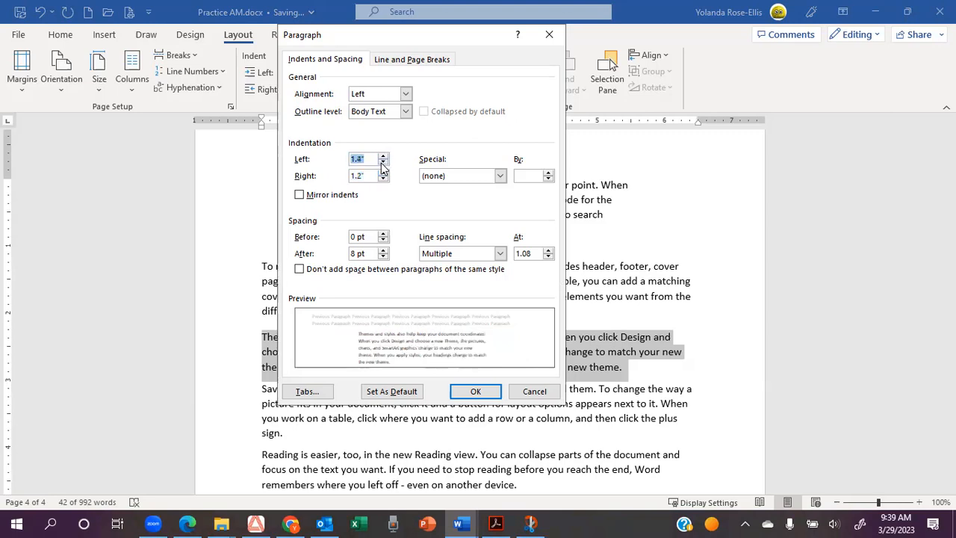
left_click(383, 163)
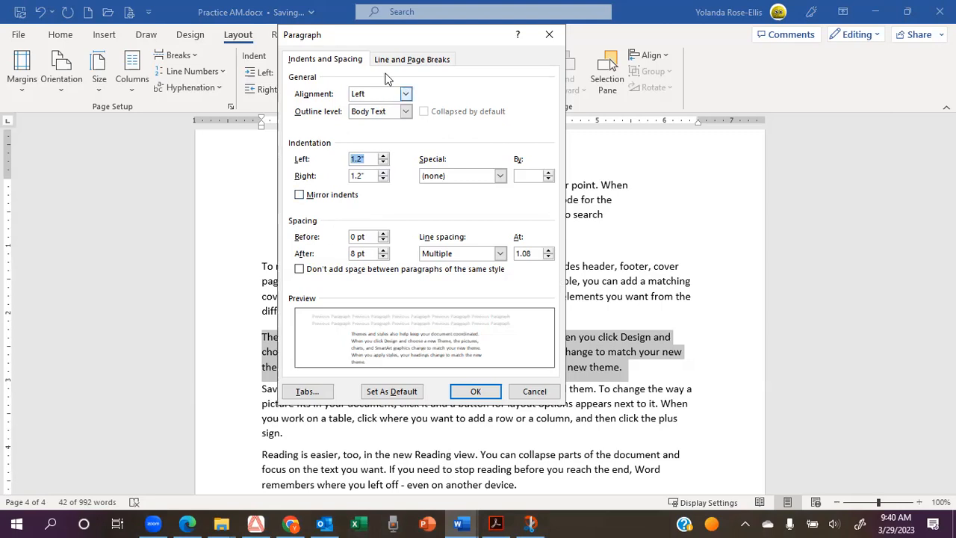
left_click_drag(418, 41, 376, 185)
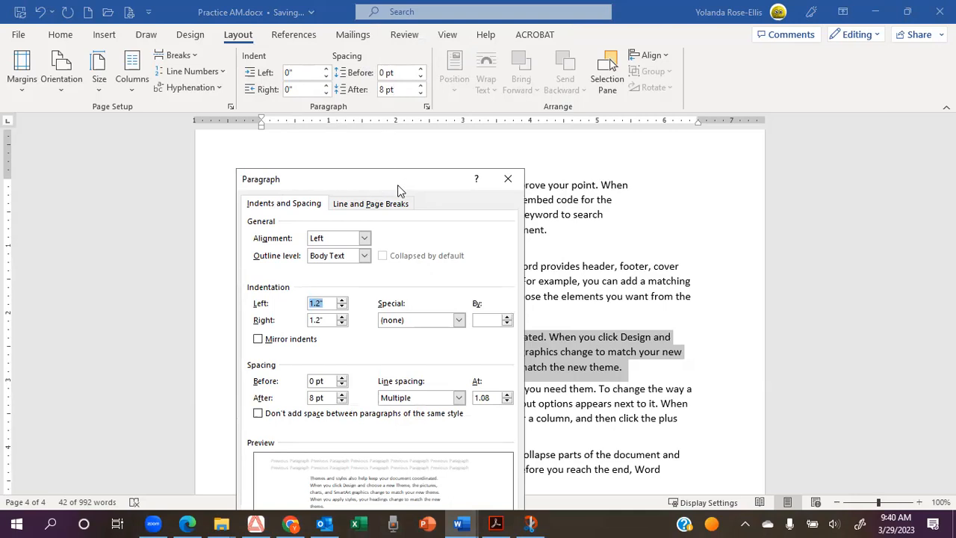
left_click_drag(399, 189, 457, 53)
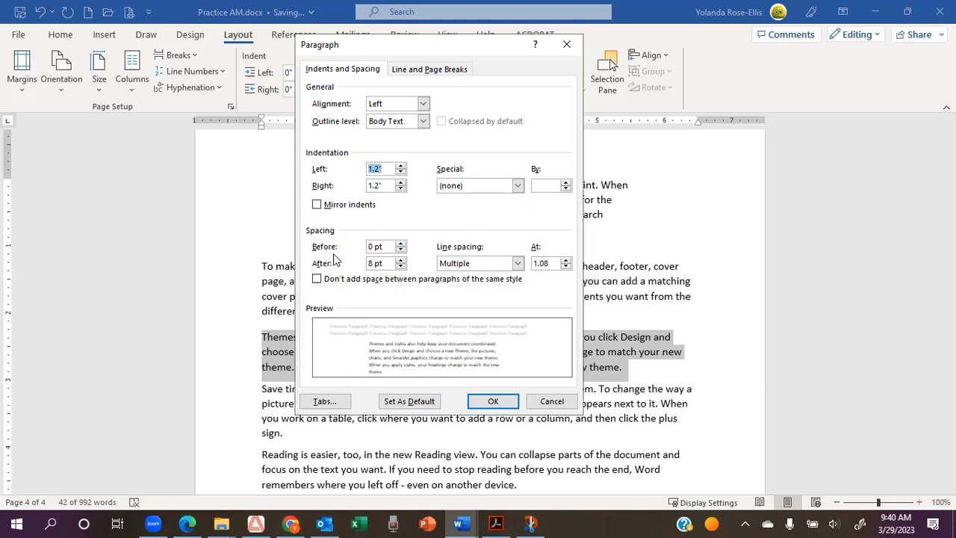
Set the spacing before the "Themes and styles" paragraph to 35 pt.
left_click(401, 245)
left_click(401, 244)
left_click(402, 244)
left_click(401, 244)
left_click(401, 244)
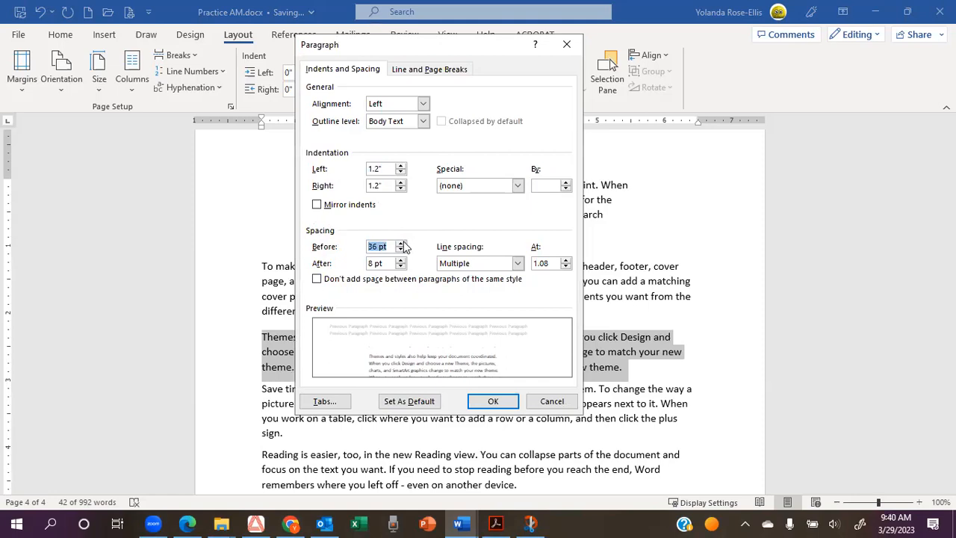
left_click(401, 244)
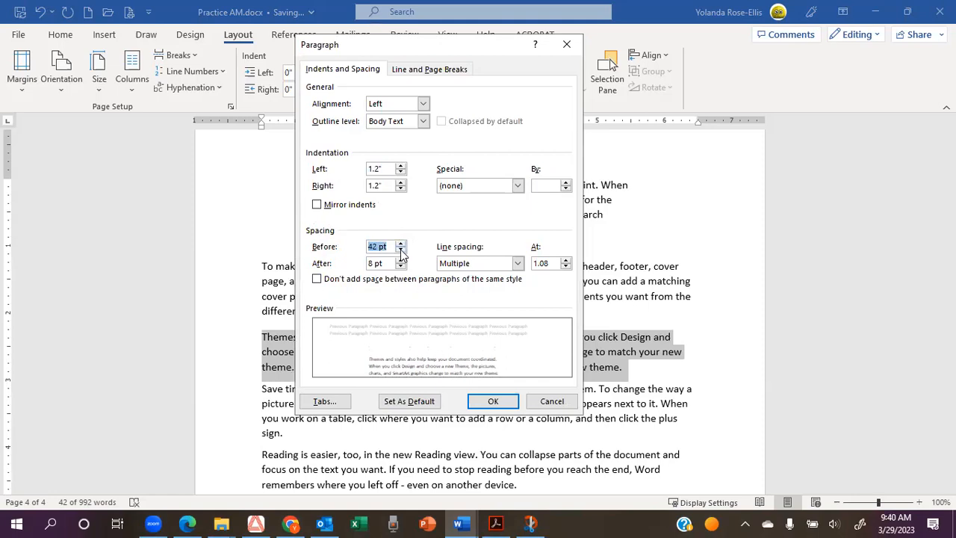
left_click(401, 253)
left_click(377, 247)
left_click_drag(377, 247, 348, 247)
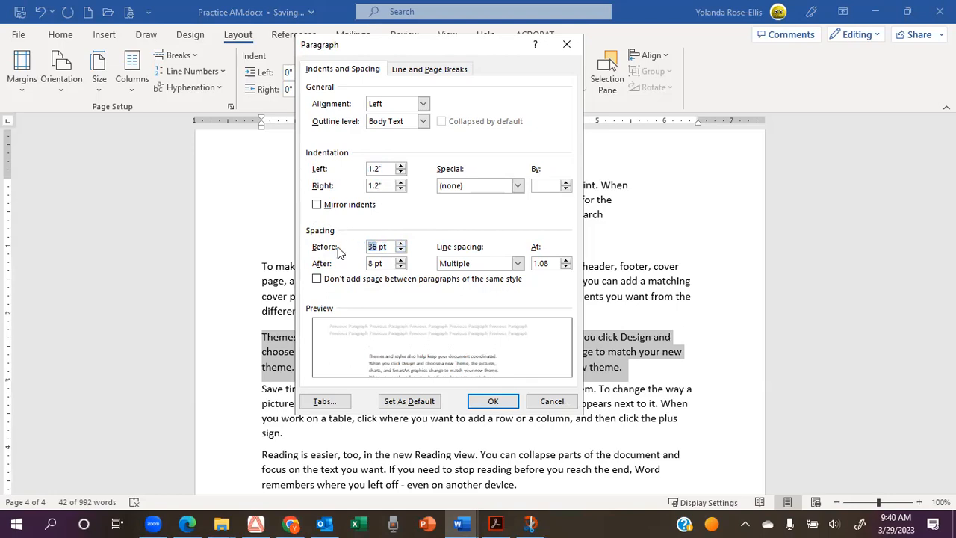
type("35")
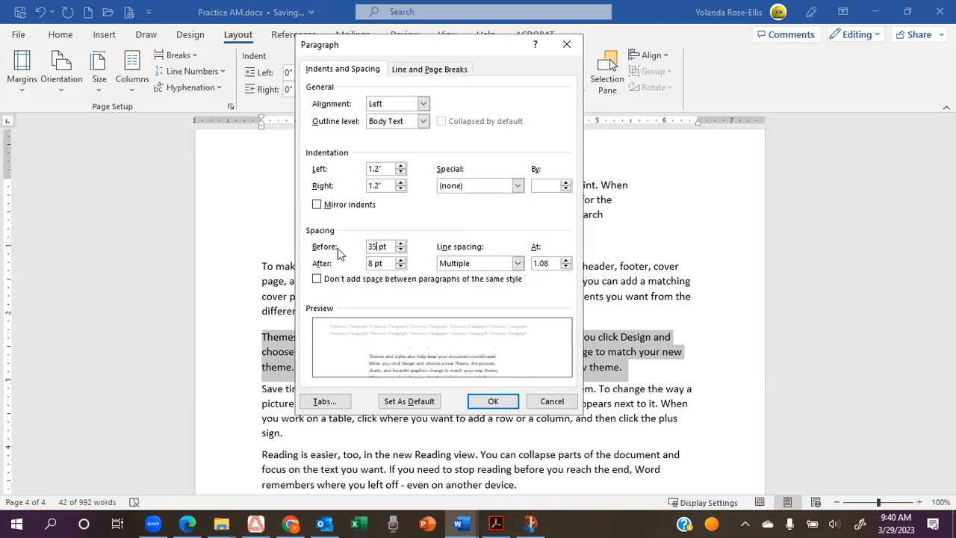
Set the spacing after the "Themes and styles" paragraph to 66 pt and apply the paragraph settings.
left_click(401, 261)
left_click(402, 261)
left_click(401, 261)
left_click(401, 261)
left_click(401, 261)
left_click(402, 261)
left_click(402, 261)
left_click(401, 261)
left_click(401, 261)
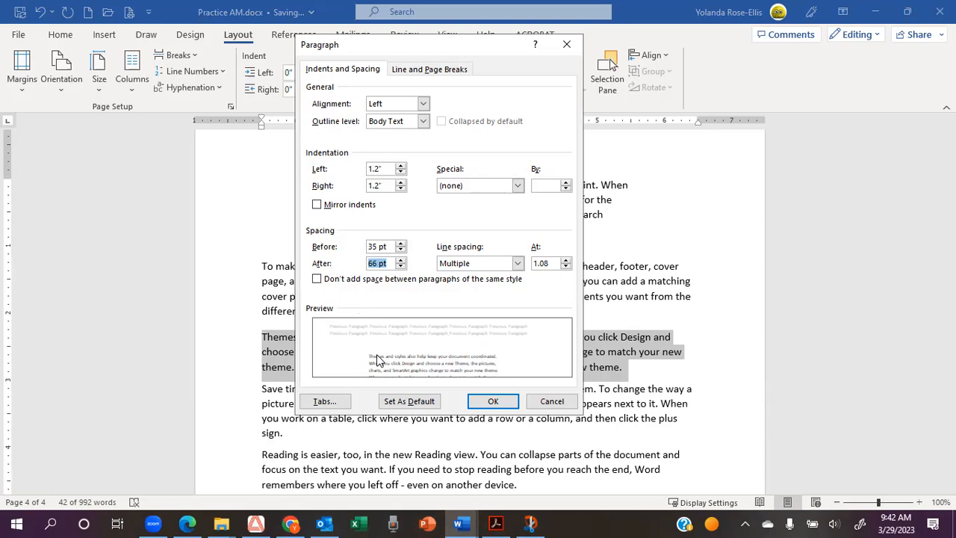
left_click(490, 401)
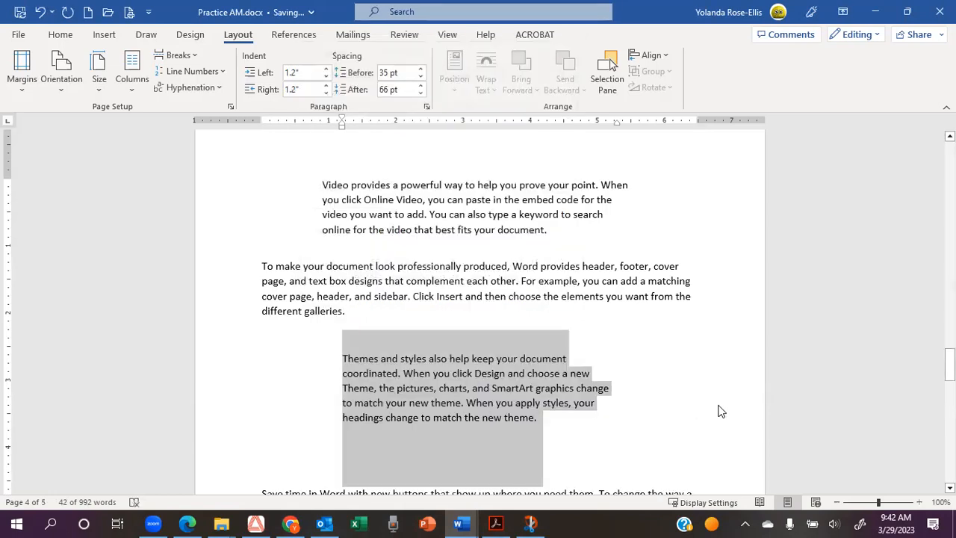
Examine the indents and the blank space above and below the "Themes and styles" paragraph.
scroll(717, 411, "down", 5)
scroll(721, 411, "up", 4)
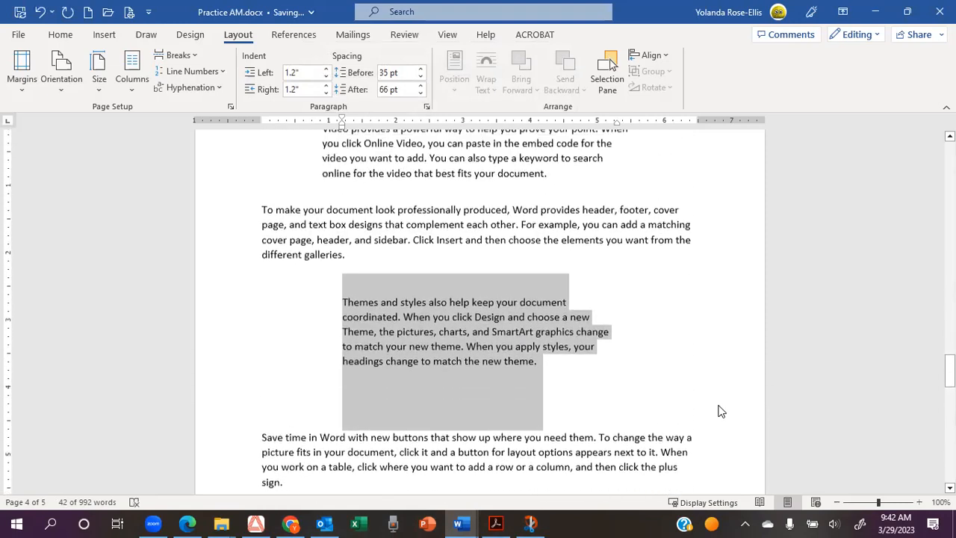
scroll(721, 411, "down", 2)
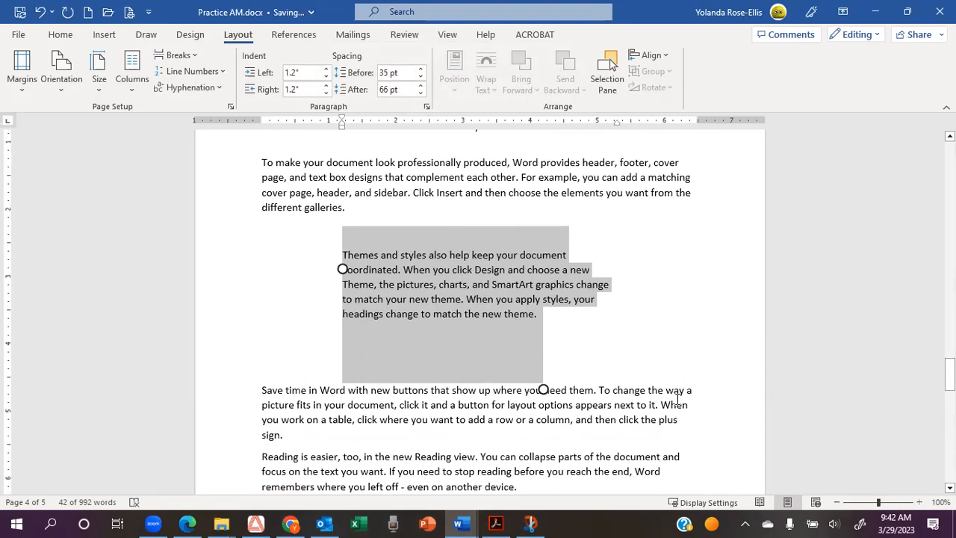
left_click(493, 243)
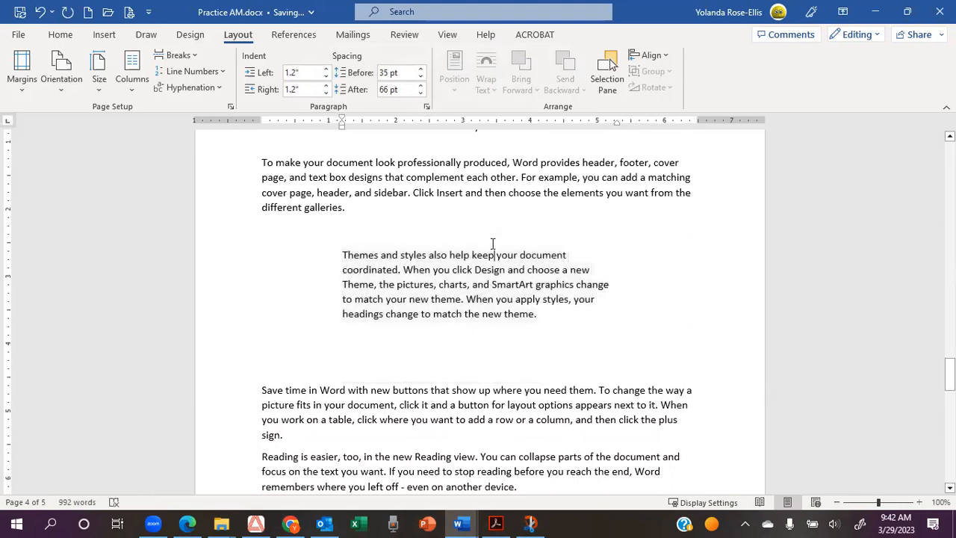
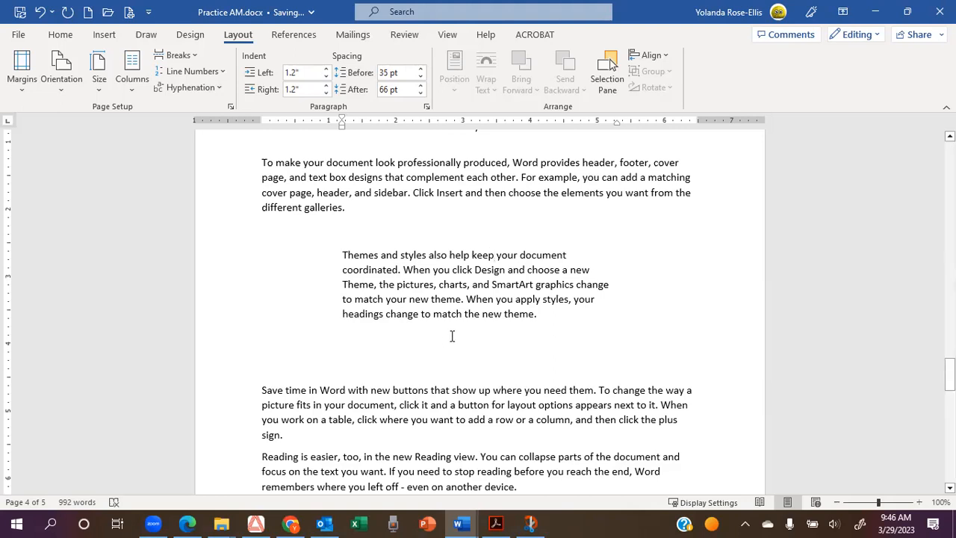
double_click(413, 351)
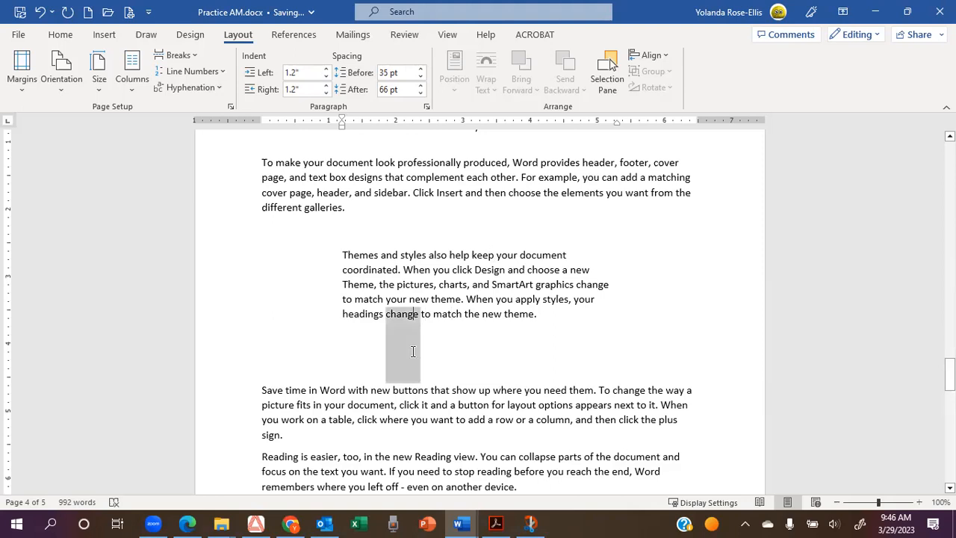
left_click(358, 344)
double_click(358, 345)
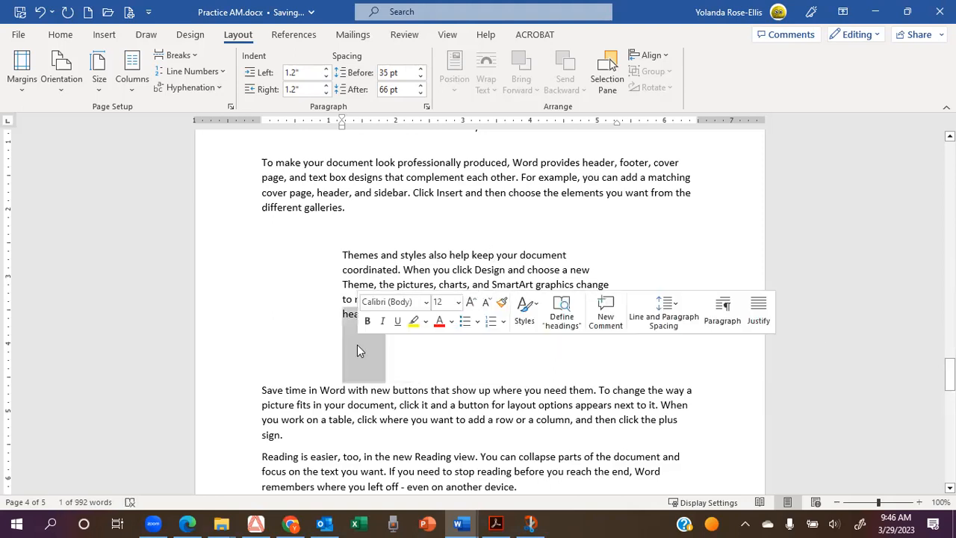
left_click(357, 345)
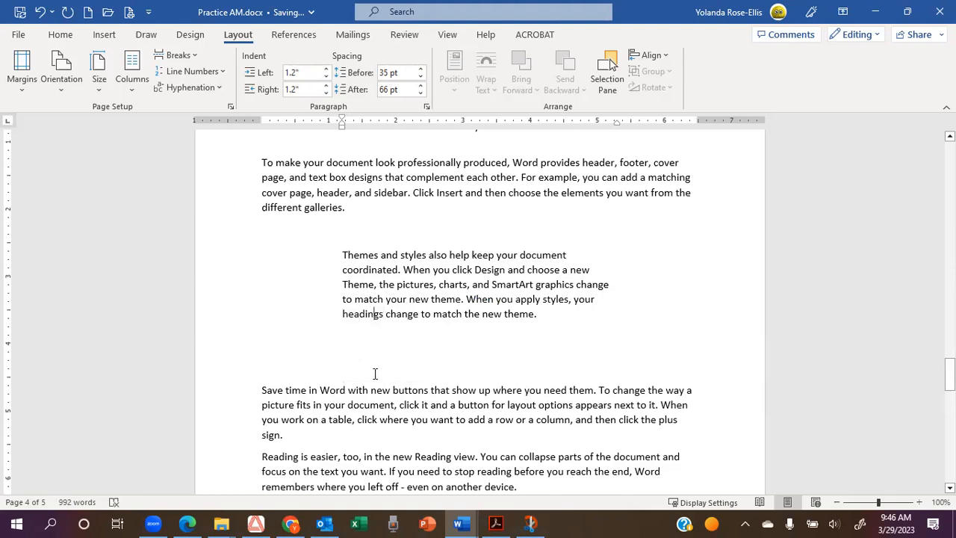
left_click(326, 357)
left_click(354, 225)
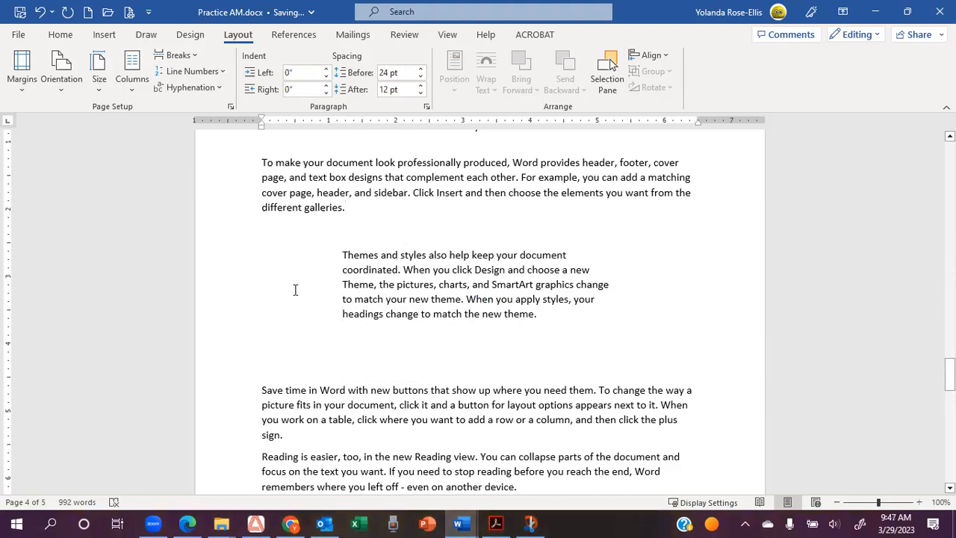
double_click(214, 284)
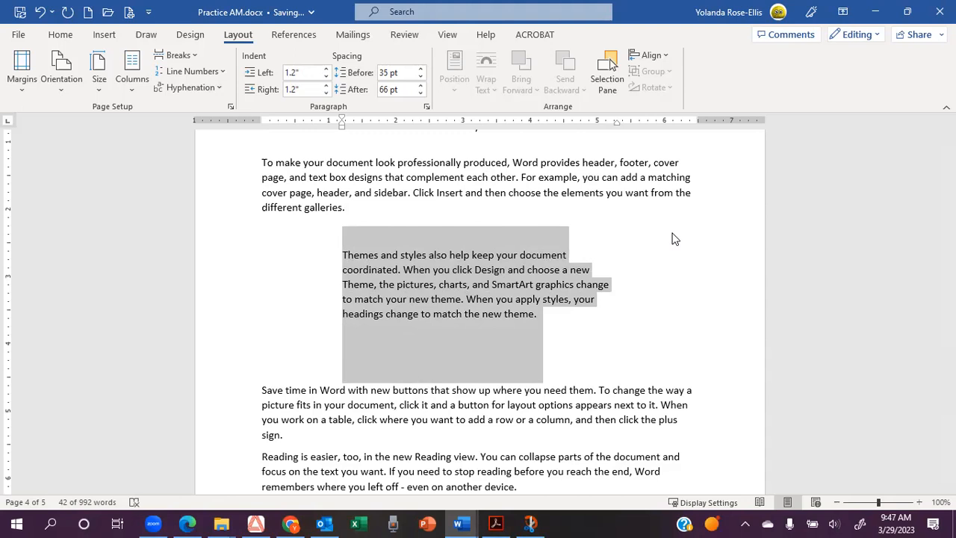
Add space before the generated paragraph starting "Save time in Word" with the Line and Paragraph Spacing options.
left_click(77, 37)
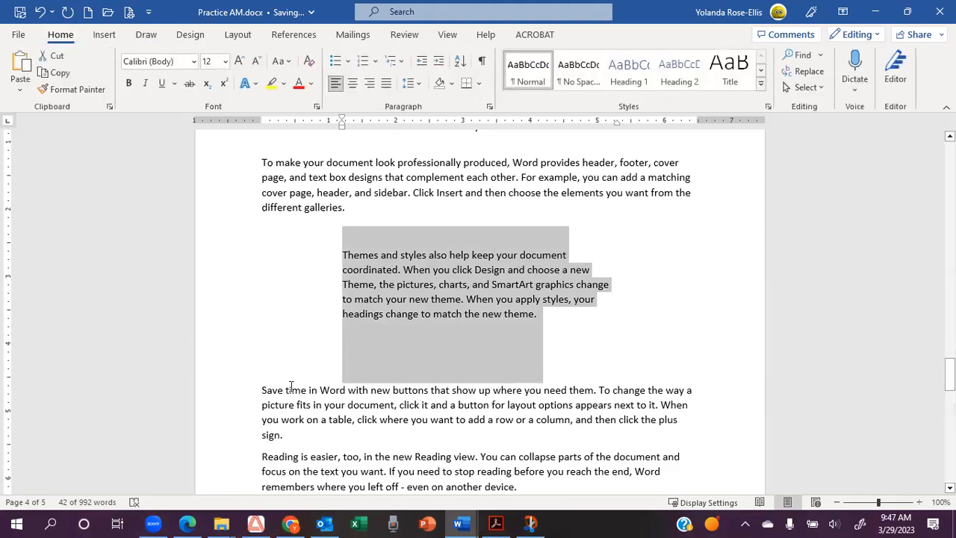
scroll(291, 387, "down", 3)
scroll(292, 387, "up", 3)
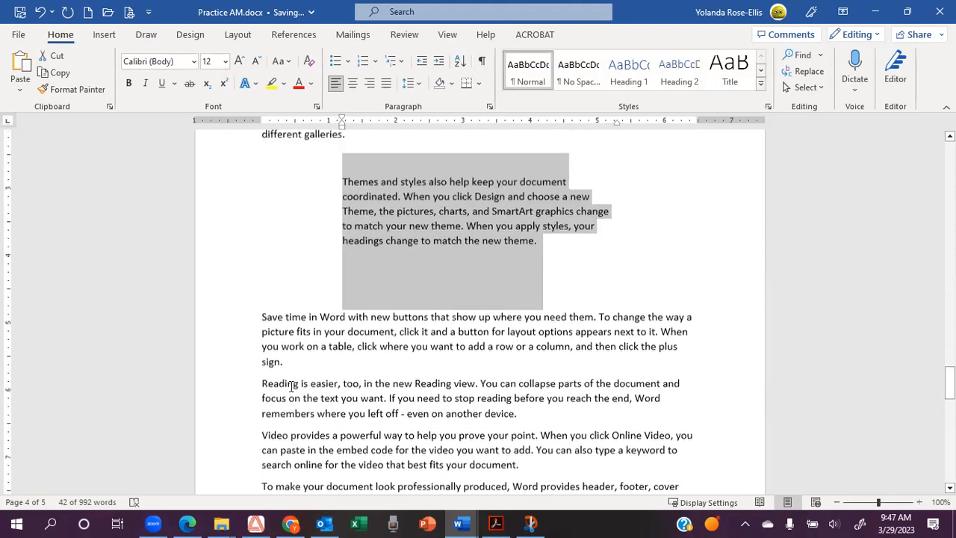
scroll(292, 386, "down", 4)
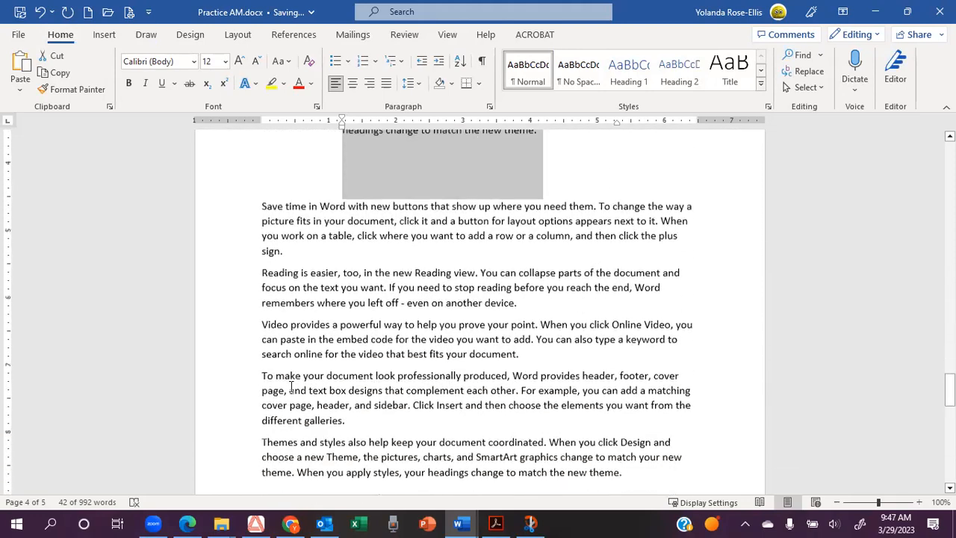
left_click(310, 217)
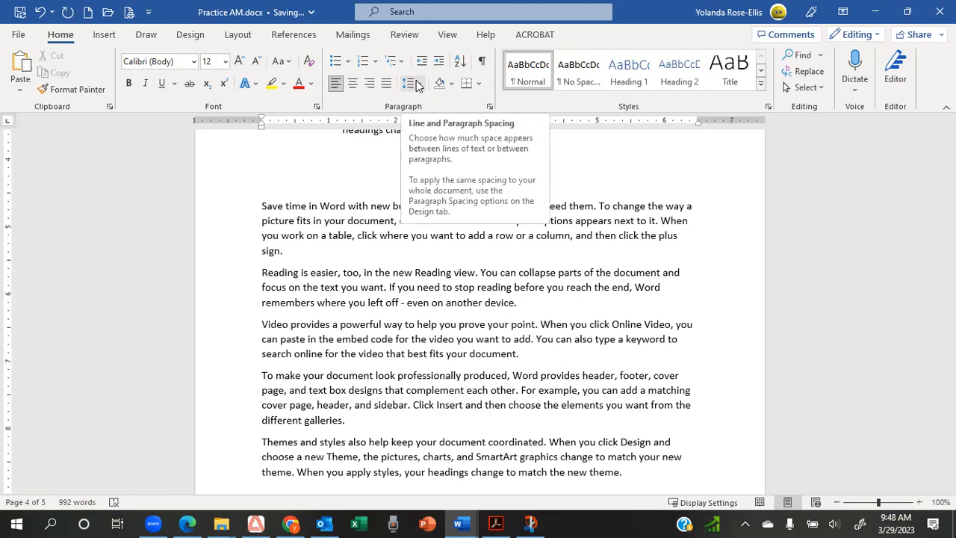
left_click(418, 86)
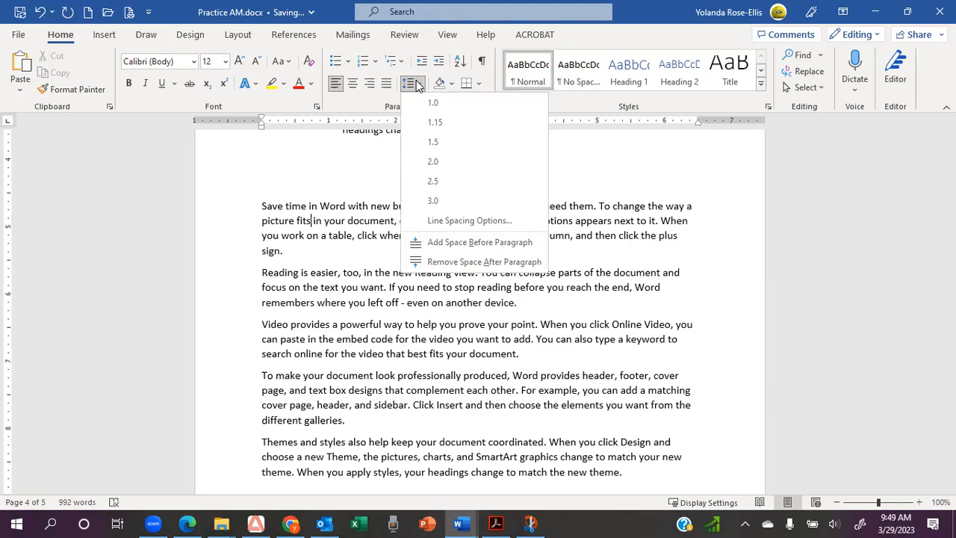
left_click(451, 244)
left_click(346, 306)
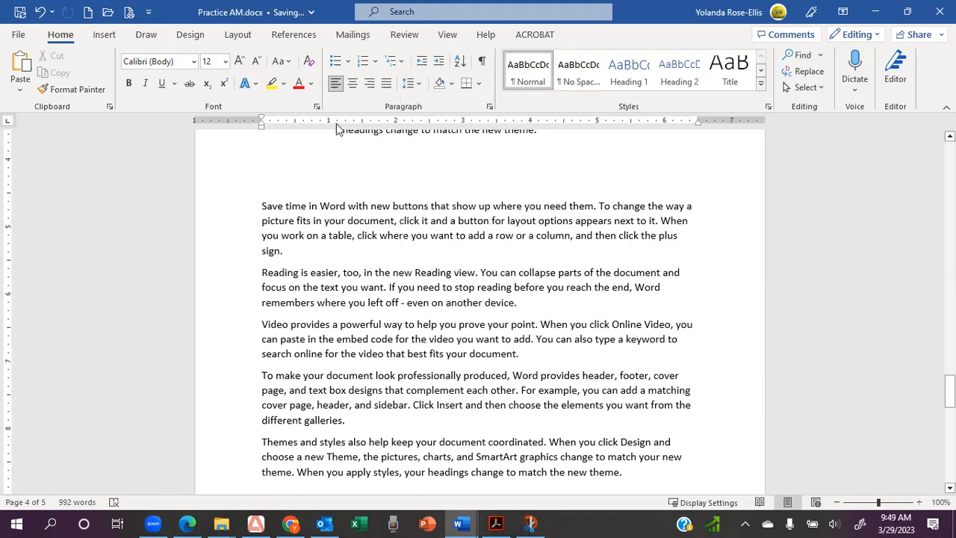
Check the "Save time in Word" paragraph's before and after spacing values and try to add space before it.
left_click(236, 36)
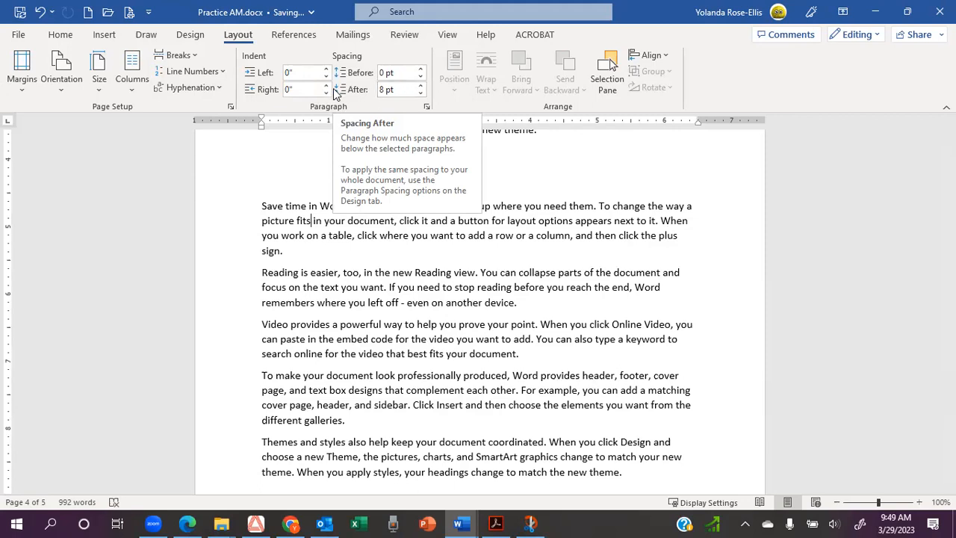
left_click(61, 35)
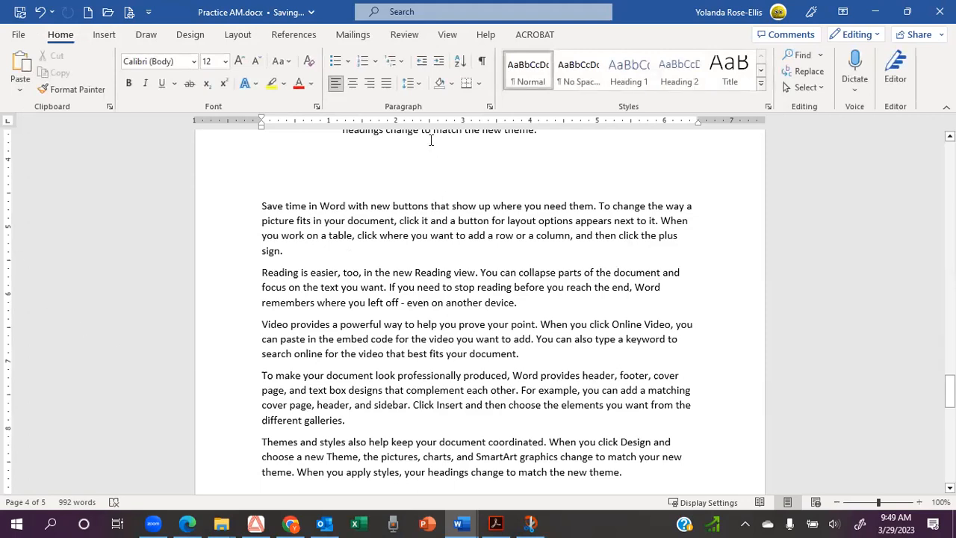
left_click(422, 86)
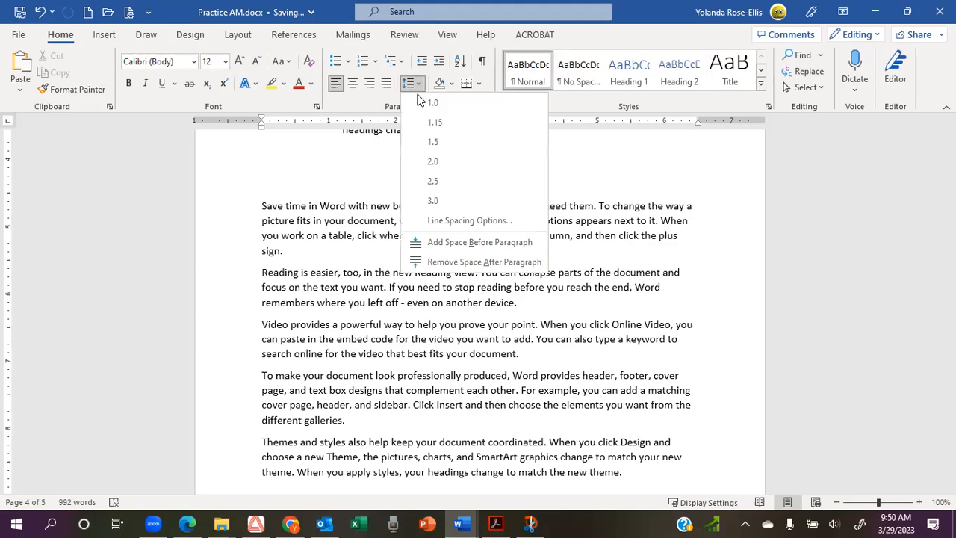
left_click(439, 249)
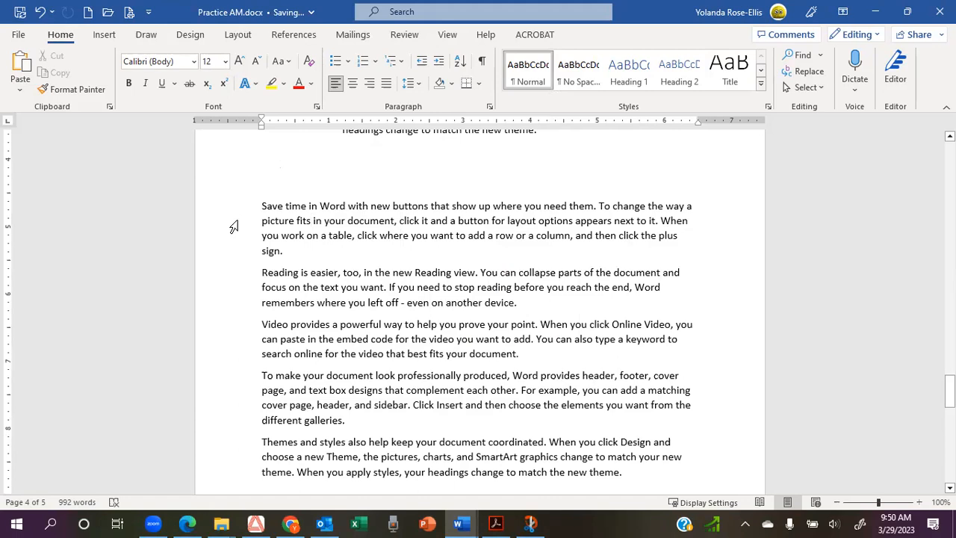
Select the whole "Save time in Word" paragraph and add space before it with the Line and Paragraph Spacing options.
double_click(233, 226)
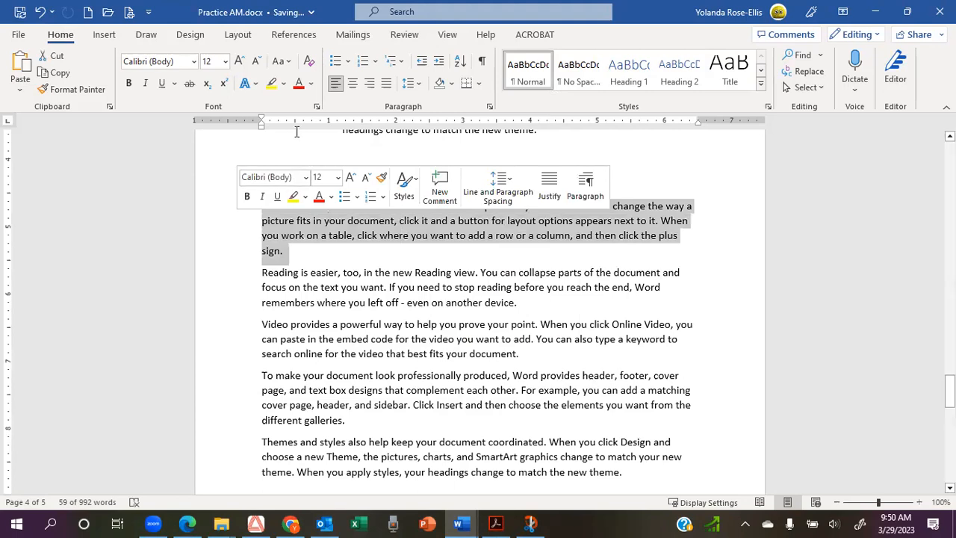
left_click(420, 83)
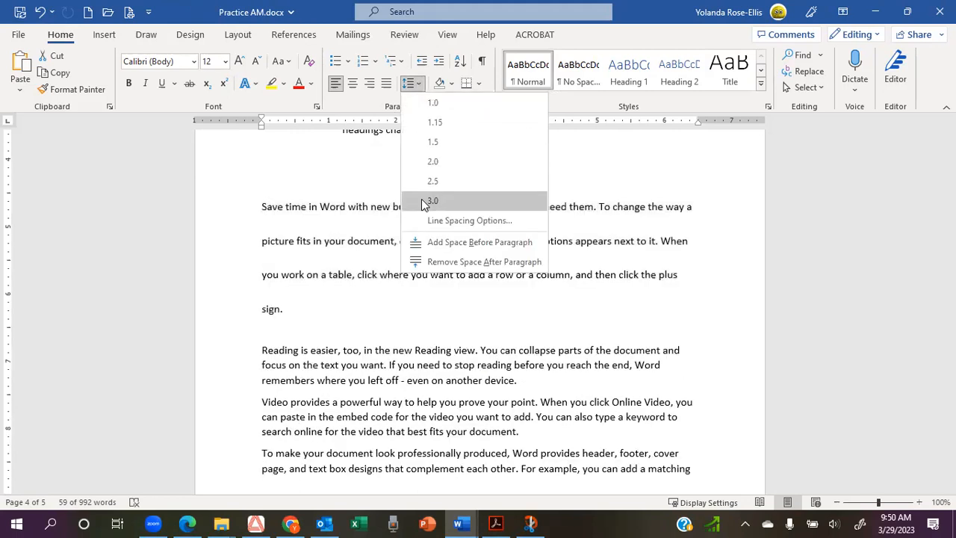
left_click(442, 243)
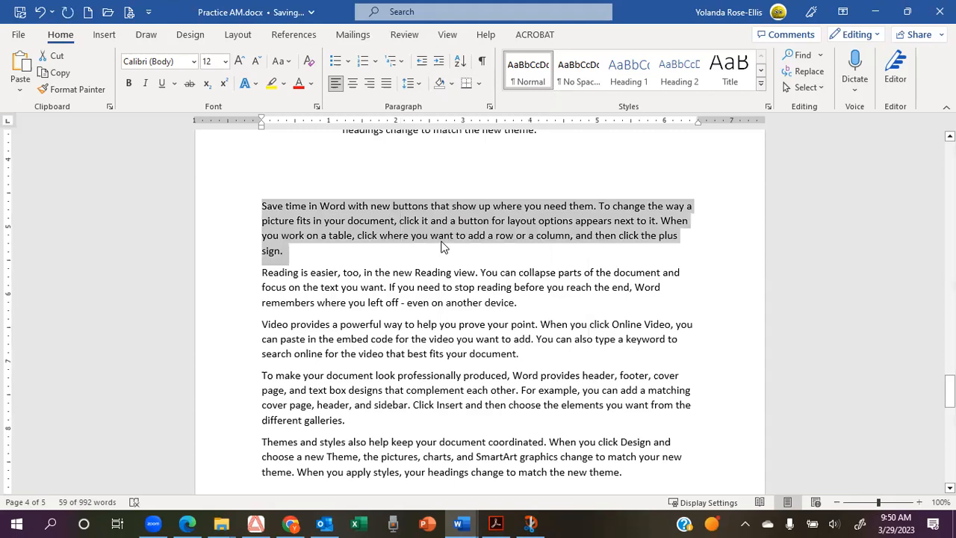
Remove the space after the selected "Save time in Word" paragraph and check its before and after spacing values.
left_click(421, 85)
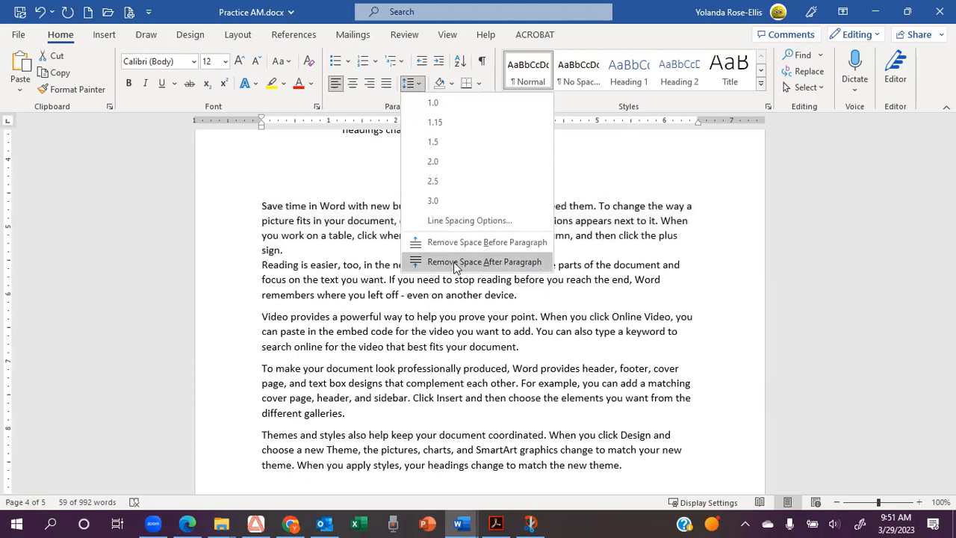
left_click(448, 261)
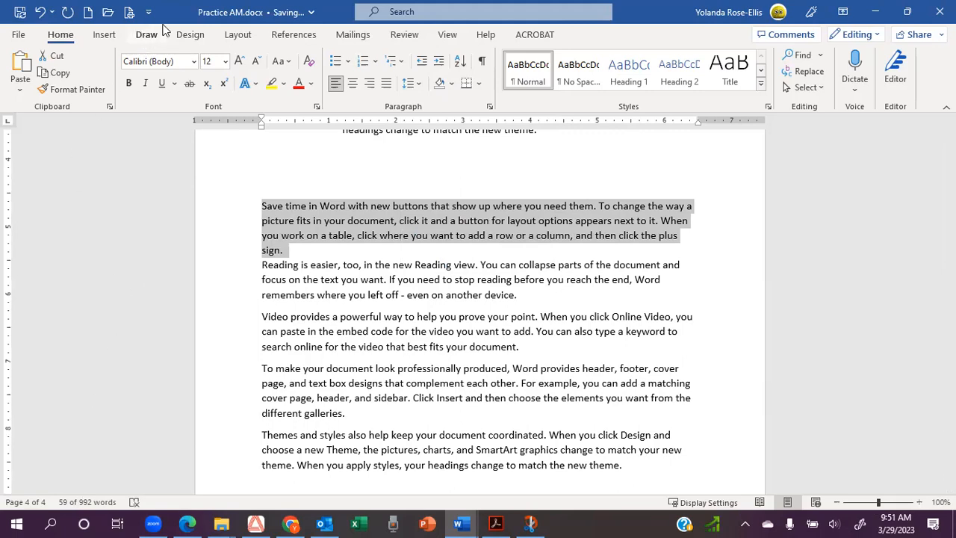
left_click(236, 35)
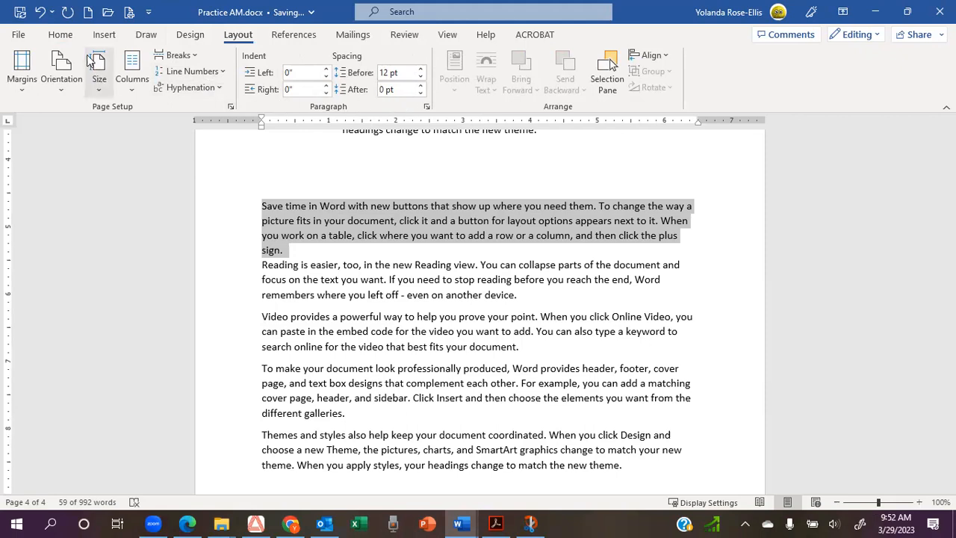
left_click(62, 36)
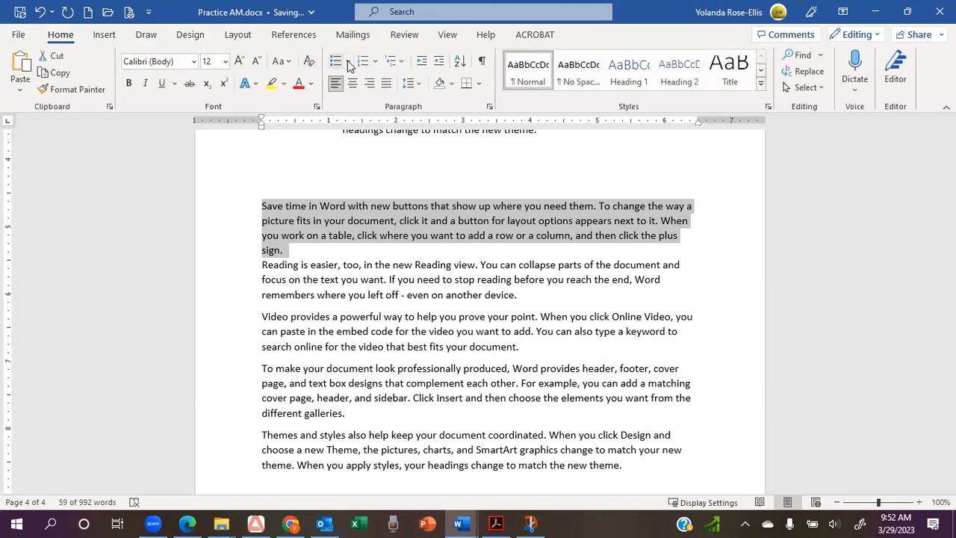
Compare the add and remove space options for the "Save time in Word" paragraph with its before and after spacing values.
left_click(419, 84)
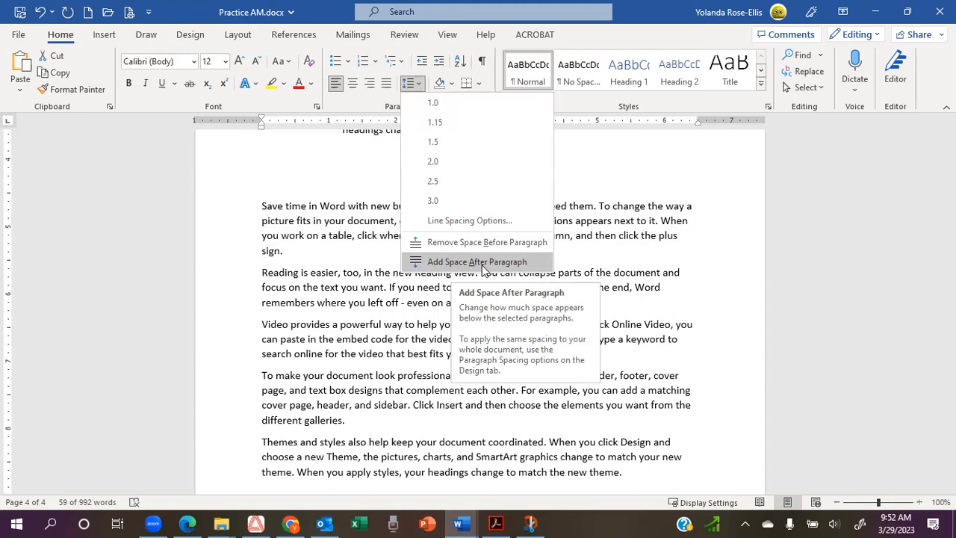
left_click(482, 265)
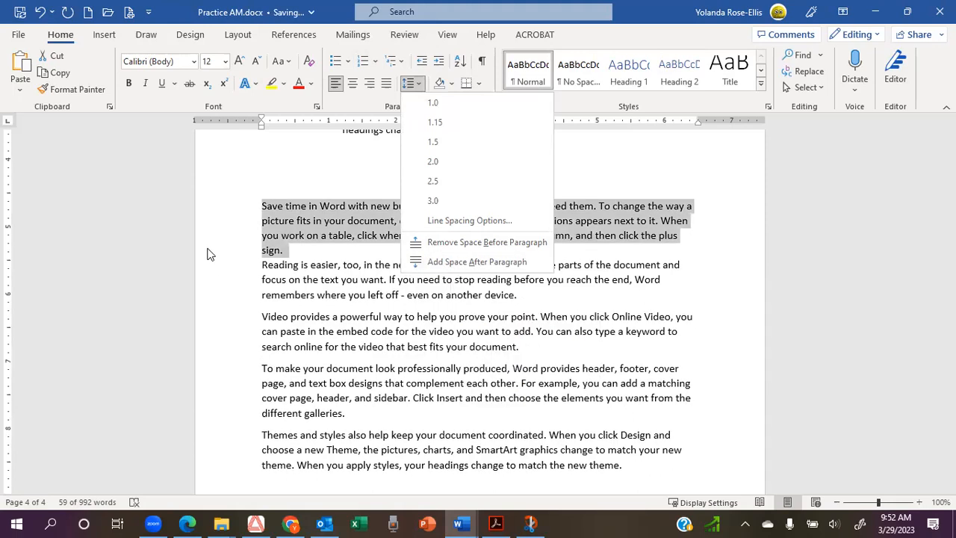
left_click(238, 35)
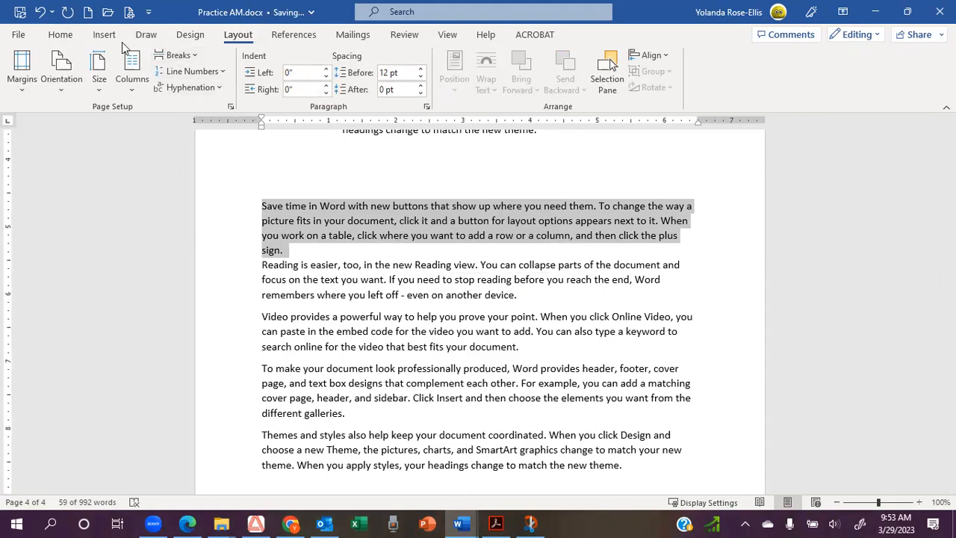
left_click(61, 35)
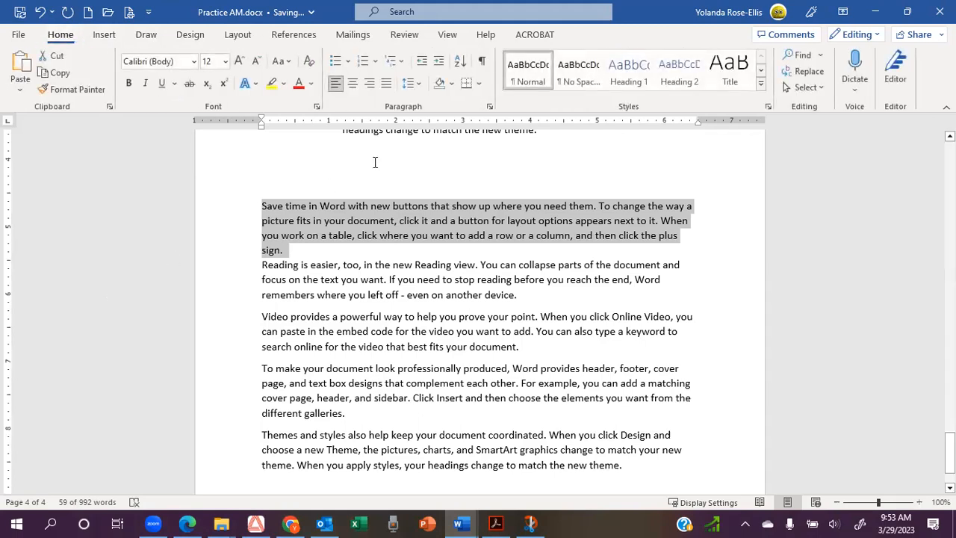
left_click(416, 83)
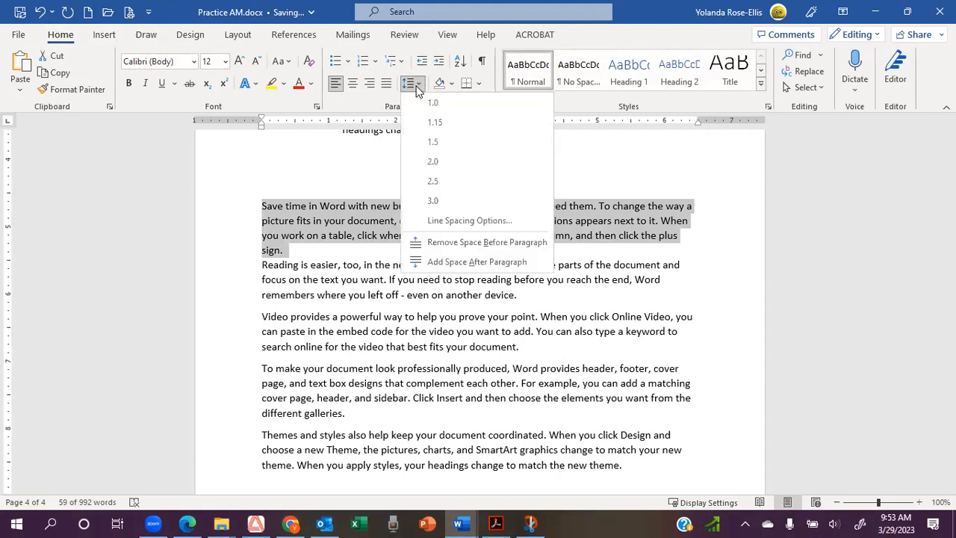
left_click(460, 243)
left_click(237, 34)
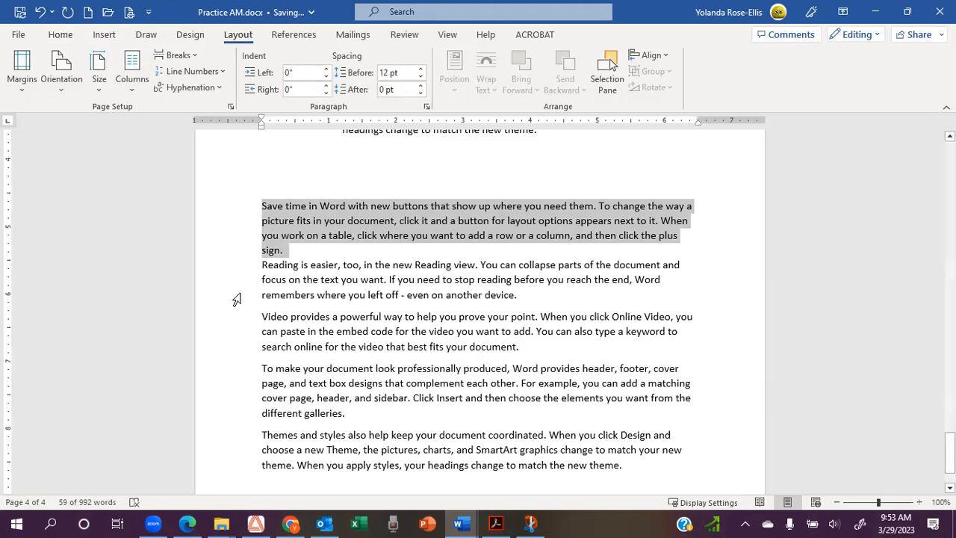
Right-align the "Reading is easier, too" paragraph and check its edges against the ruler's indent markers.
left_click(289, 280)
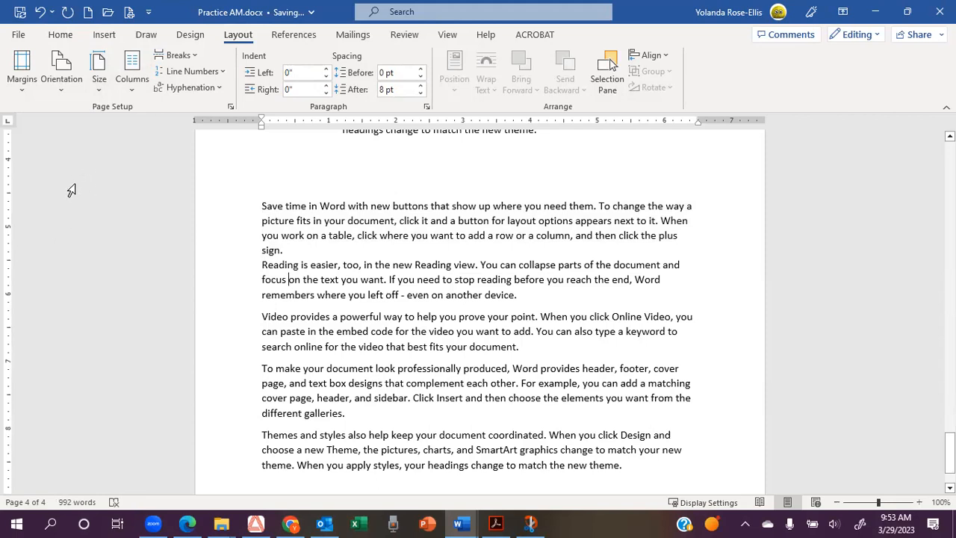
left_click(60, 35)
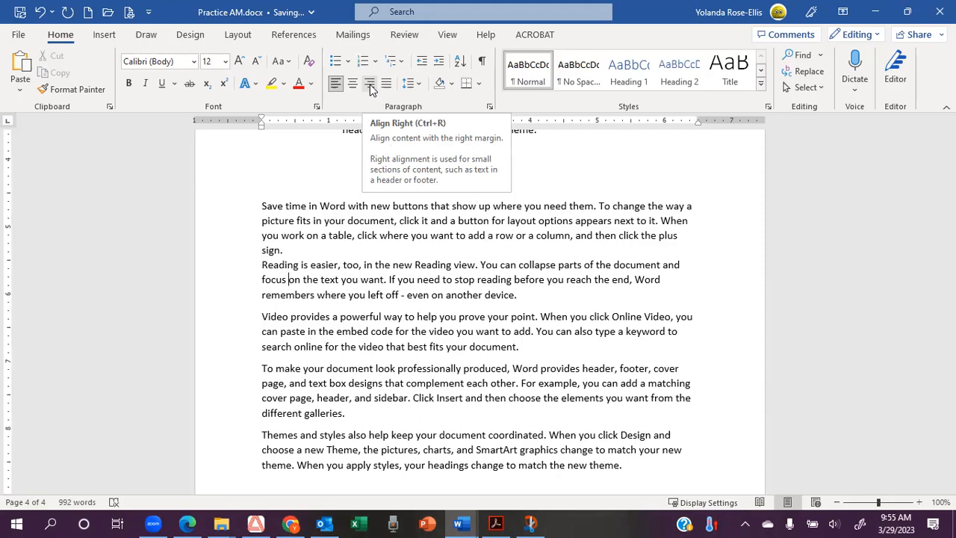
left_click(371, 88)
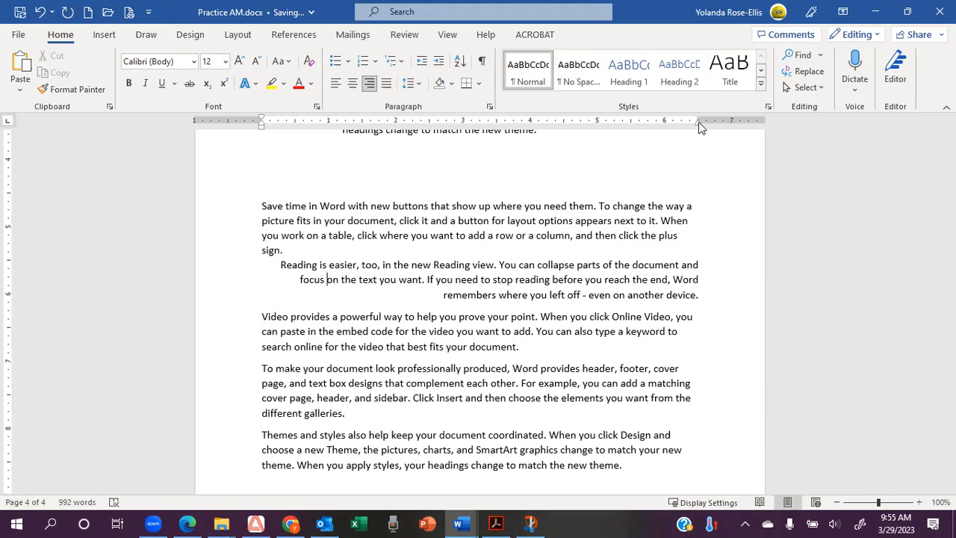
left_click_drag(698, 122, 696, 123)
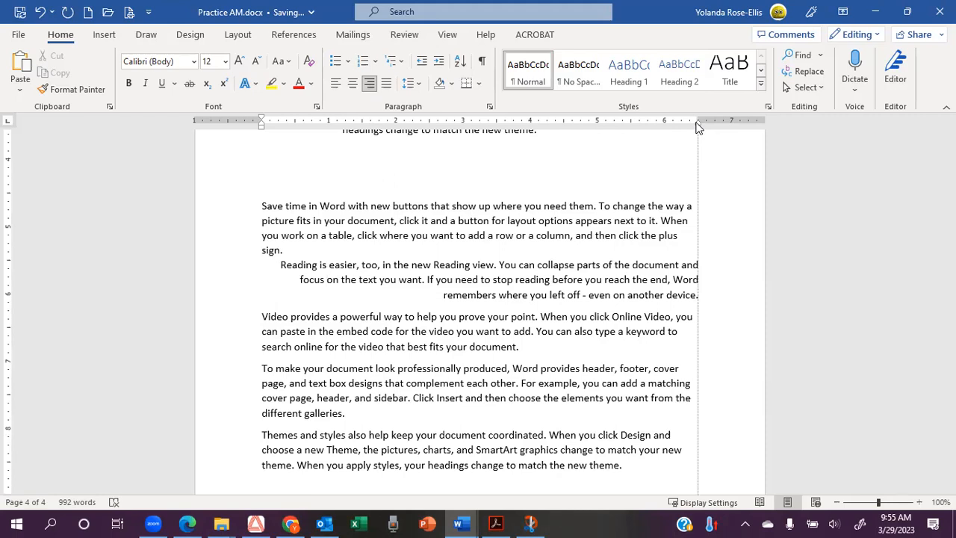
left_click_drag(696, 126, 696, 125)
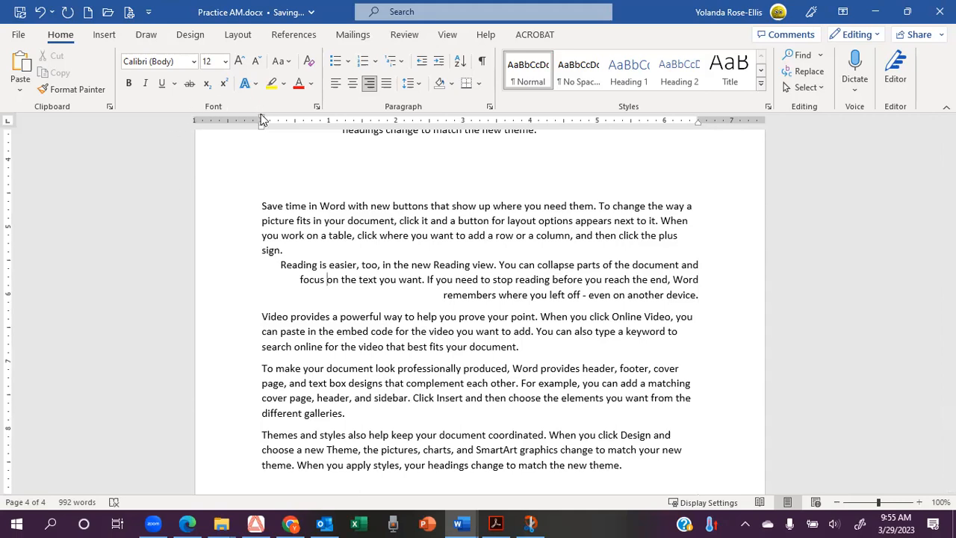
left_click_drag(262, 120, 263, 120)
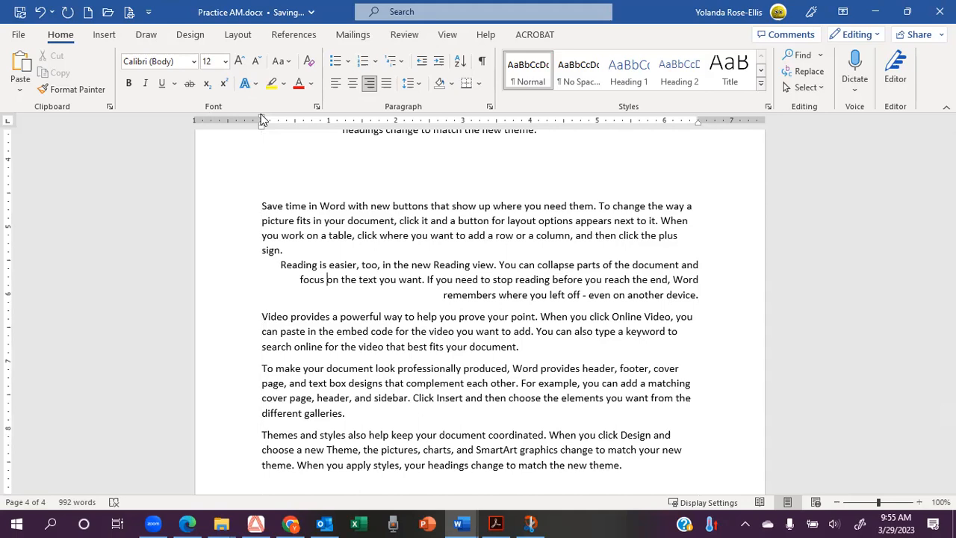
Merge the "To make your document look" paragraph into the "Video provides" paragraph above it and justify the combined text between both margins.
left_click(407, 329)
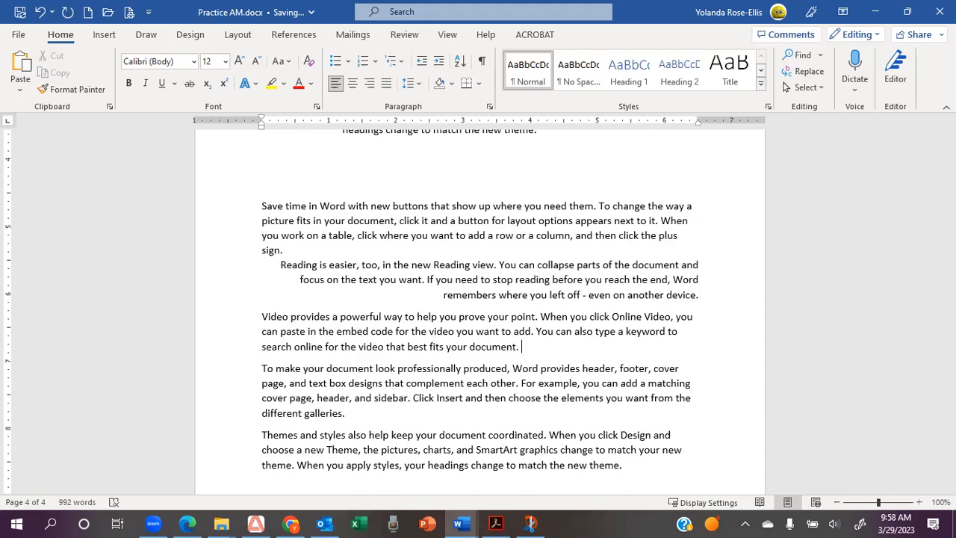
key("Delete")
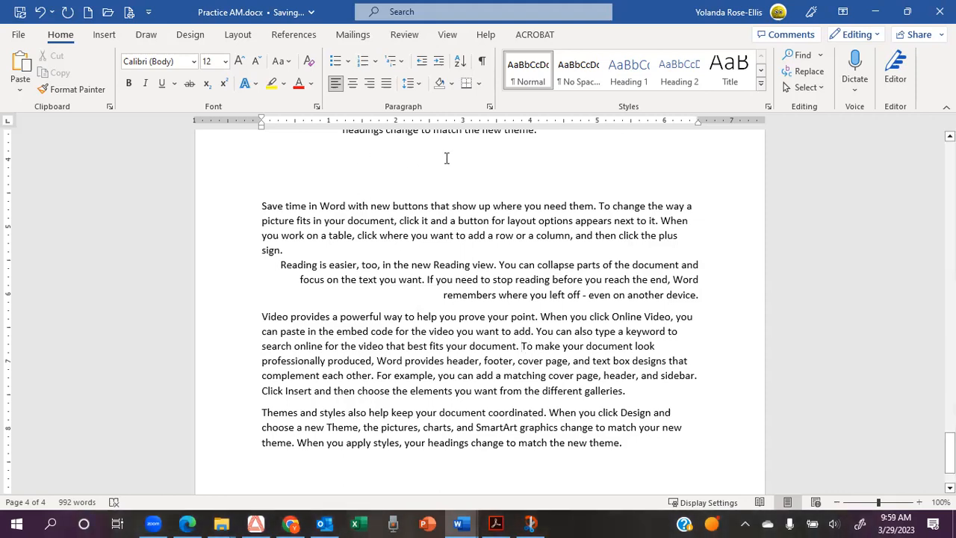
left_click(387, 84)
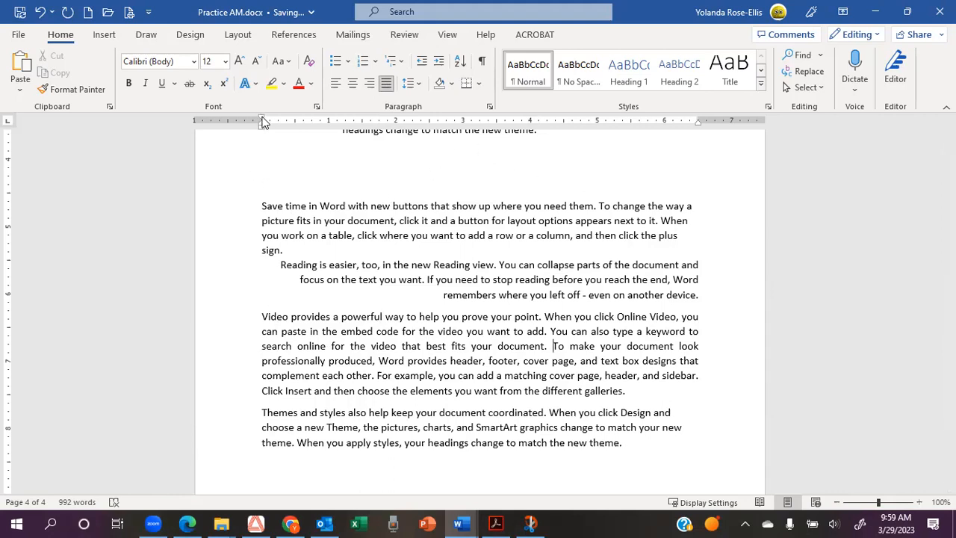
left_click_drag(262, 120, 262, 120)
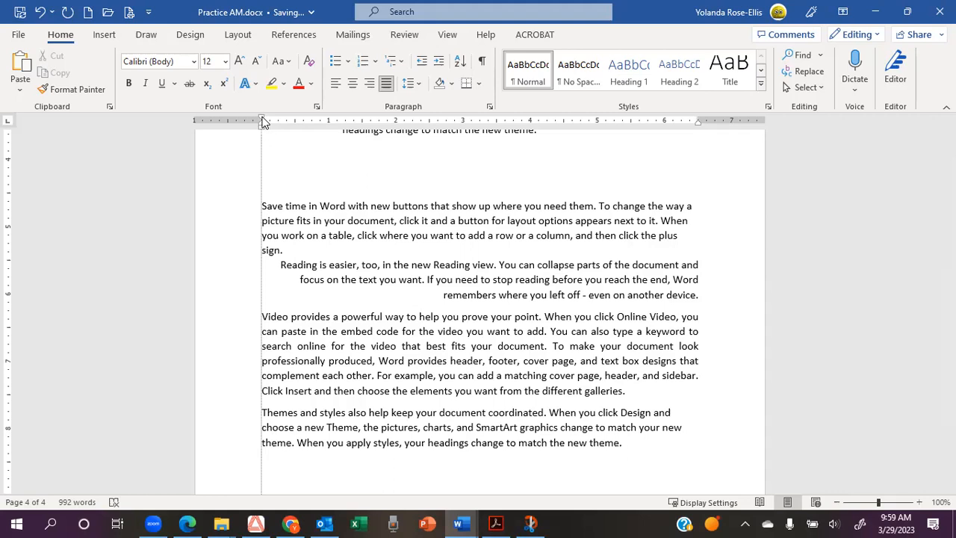
left_click_drag(263, 119, 262, 118)
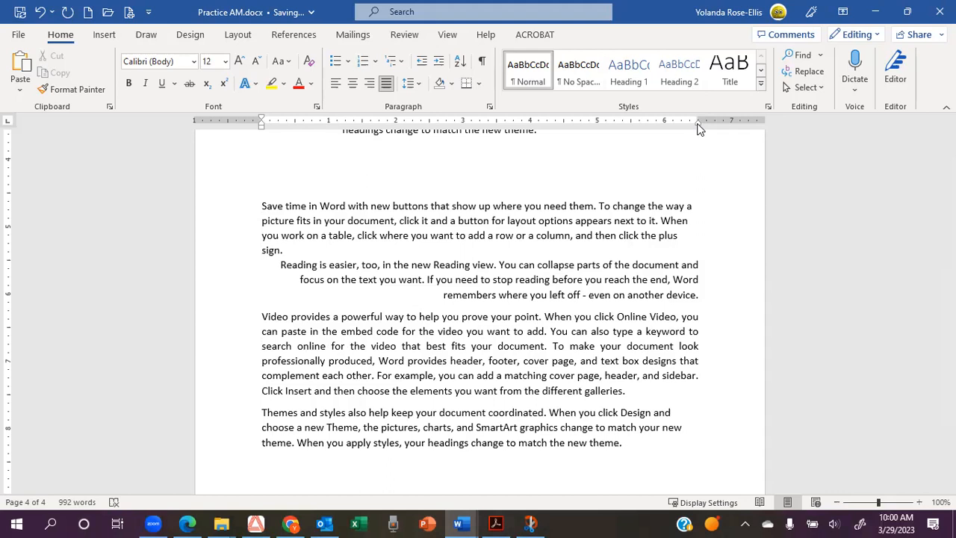
left_click_drag(698, 124, 698, 125)
left_click_drag(699, 128, 698, 129)
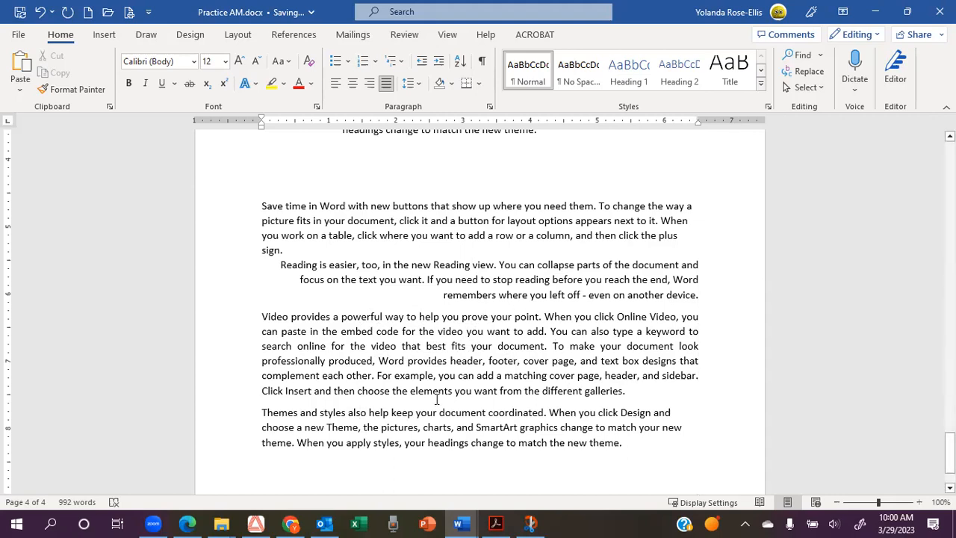
Increase the indent of the last "Themes and styles" paragraph to 1 inch and decrease it back to 0.5 inch.
scroll(472, 380, "down", 3)
scroll(472, 380, "up", 1)
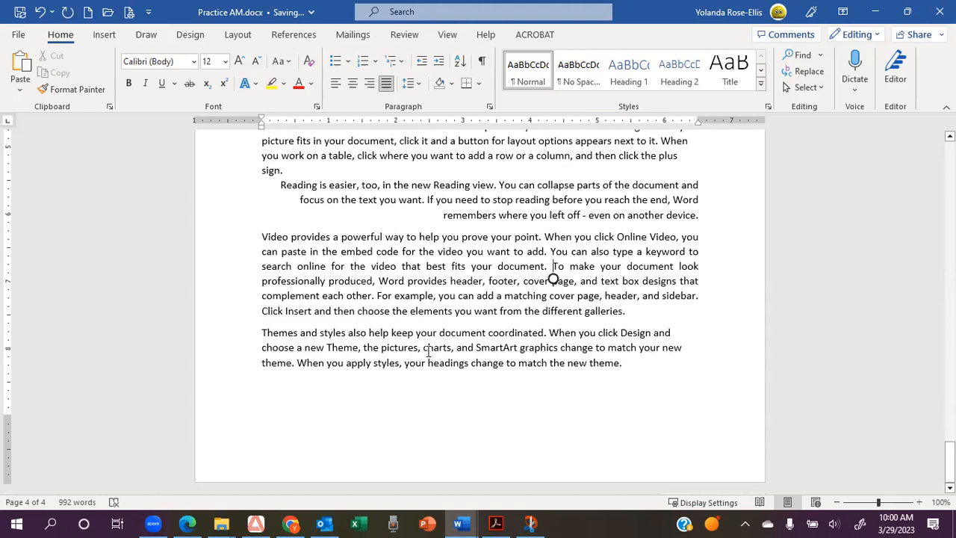
left_click(428, 351)
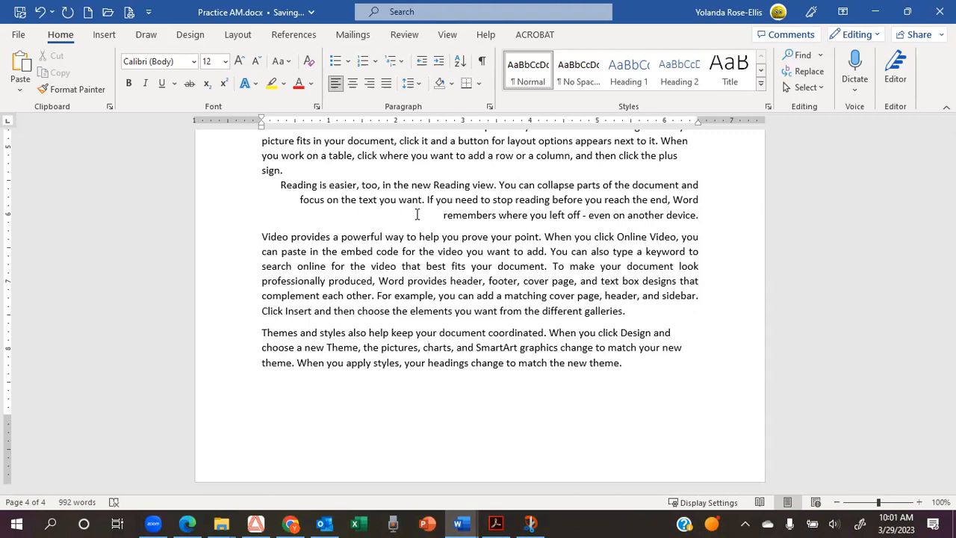
left_click(439, 63)
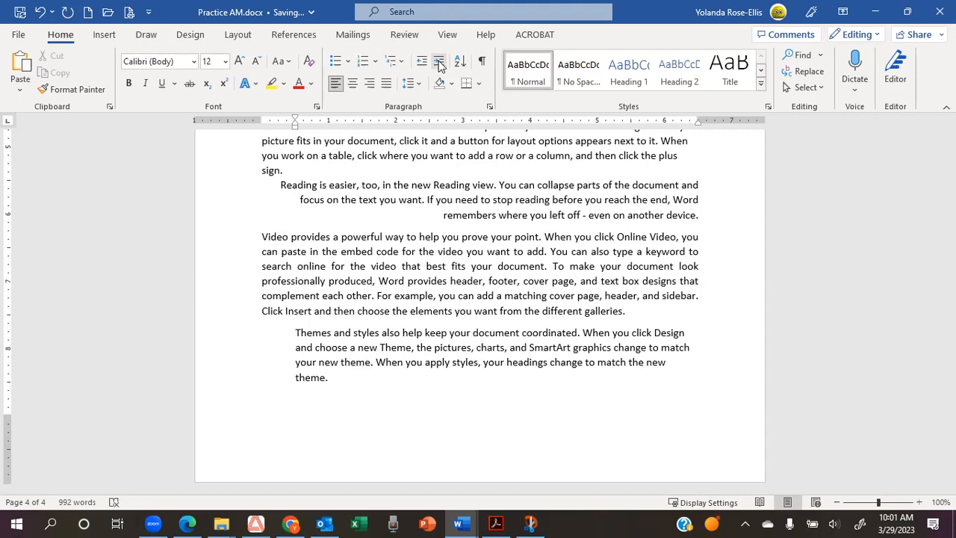
left_click(440, 67)
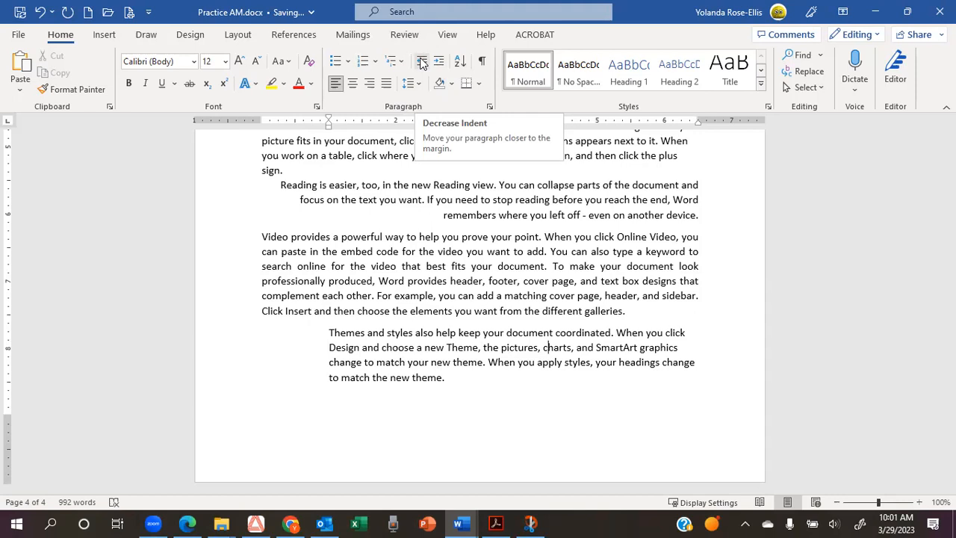
left_click(421, 63)
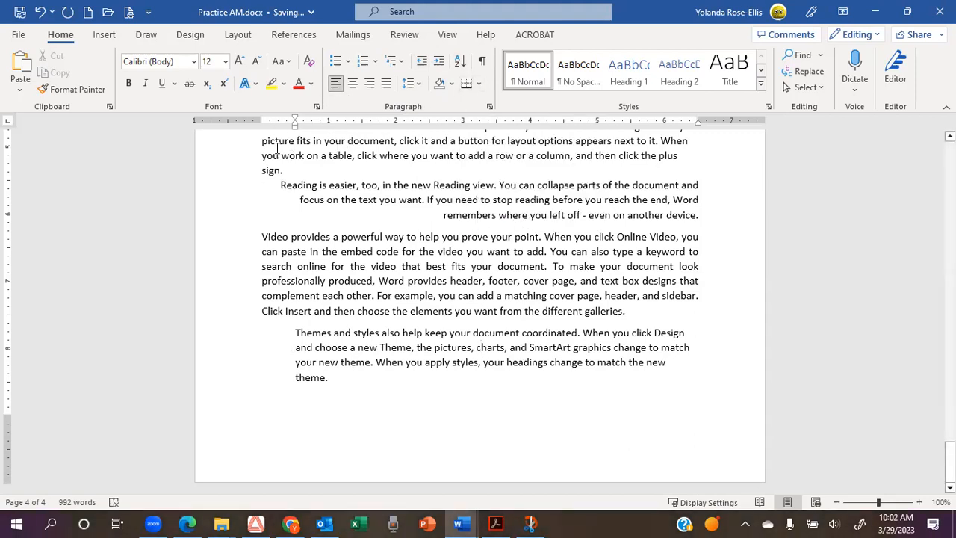
Apply all borders to the indented last "Themes and styles" paragraph and review the available border options.
left_click(481, 84)
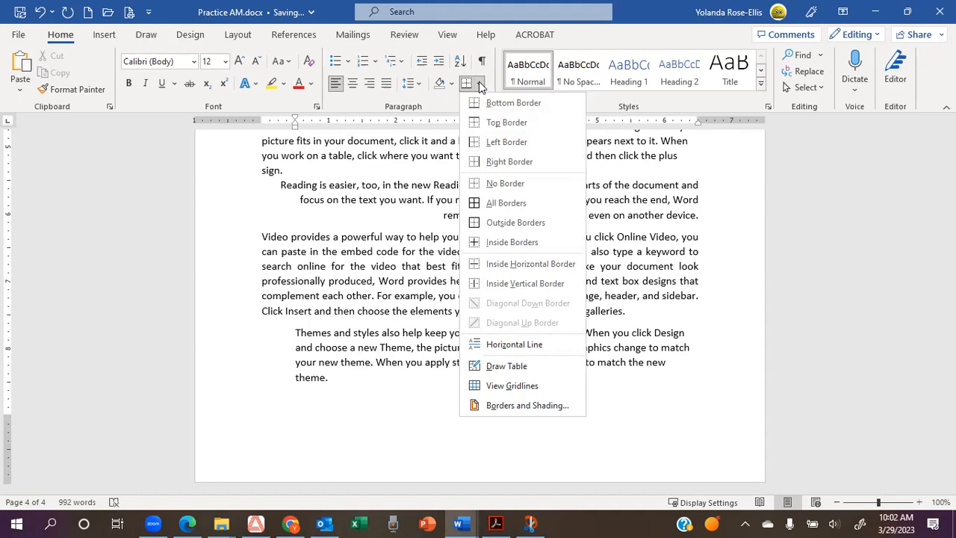
left_click(493, 205)
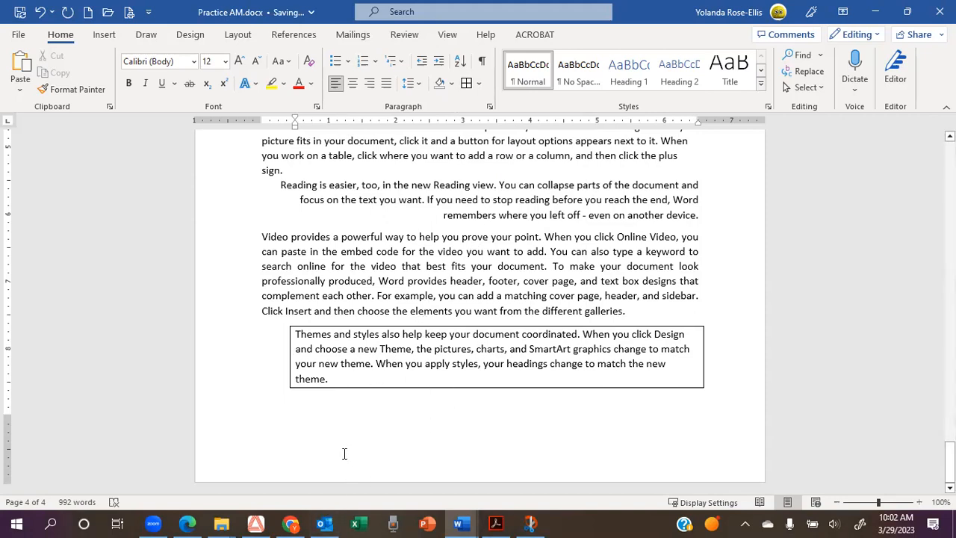
left_click(480, 85)
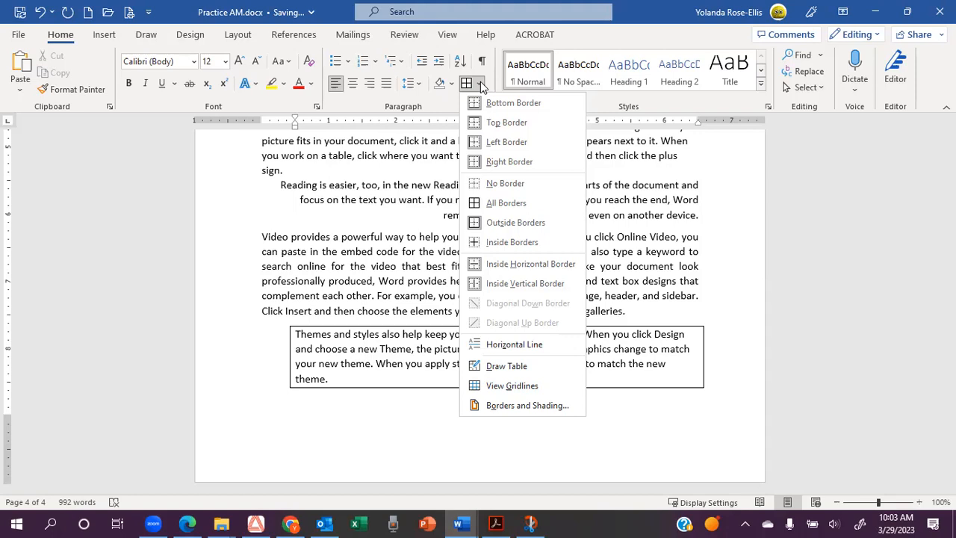
left_click(490, 265)
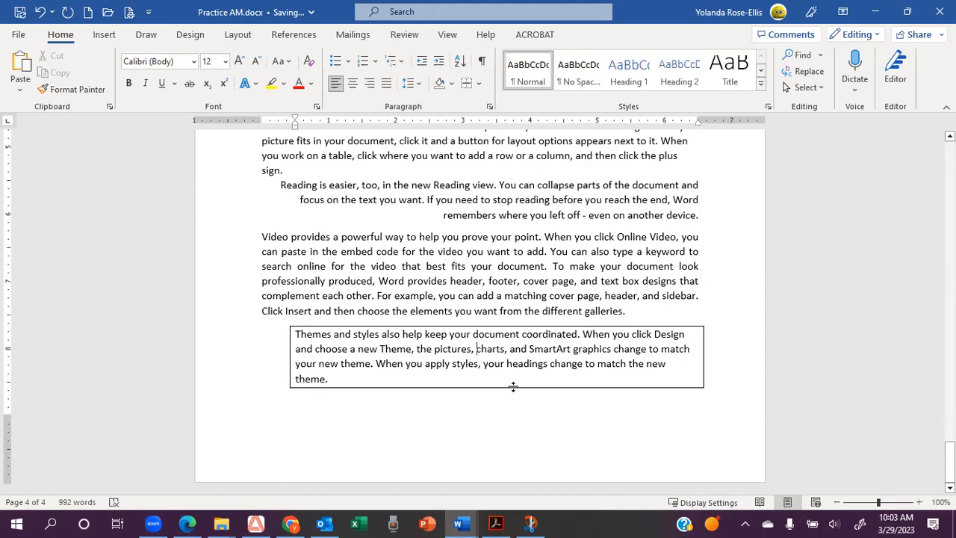
Extend the lower border of the "Themes and styles" box further below its text and shade it a lighter orange theme color.
left_click_drag(509, 388, 507, 418)
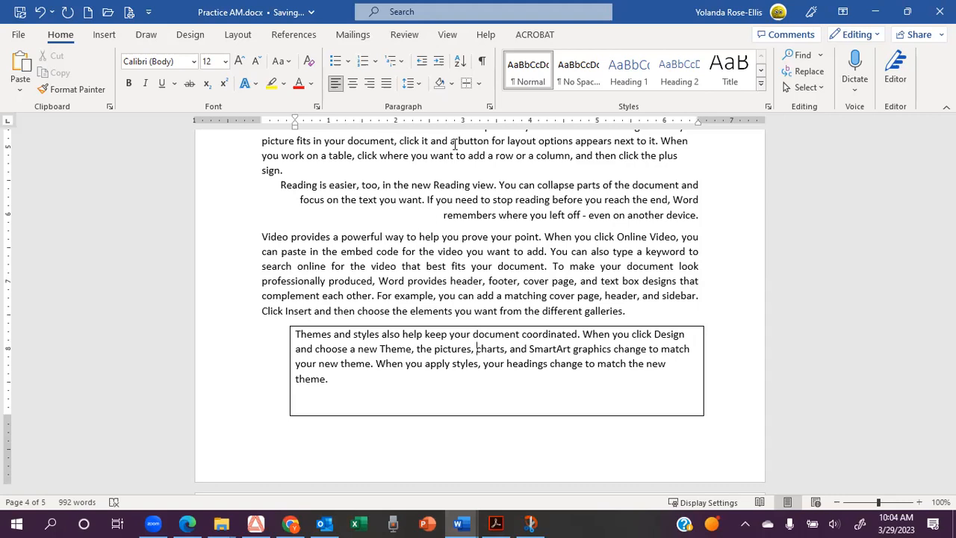
left_click(453, 84)
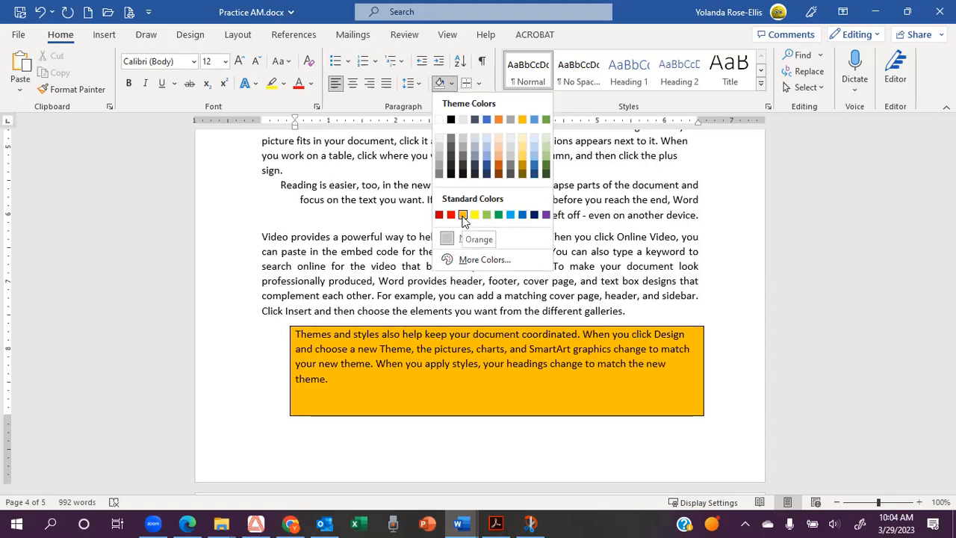
left_click(500, 153)
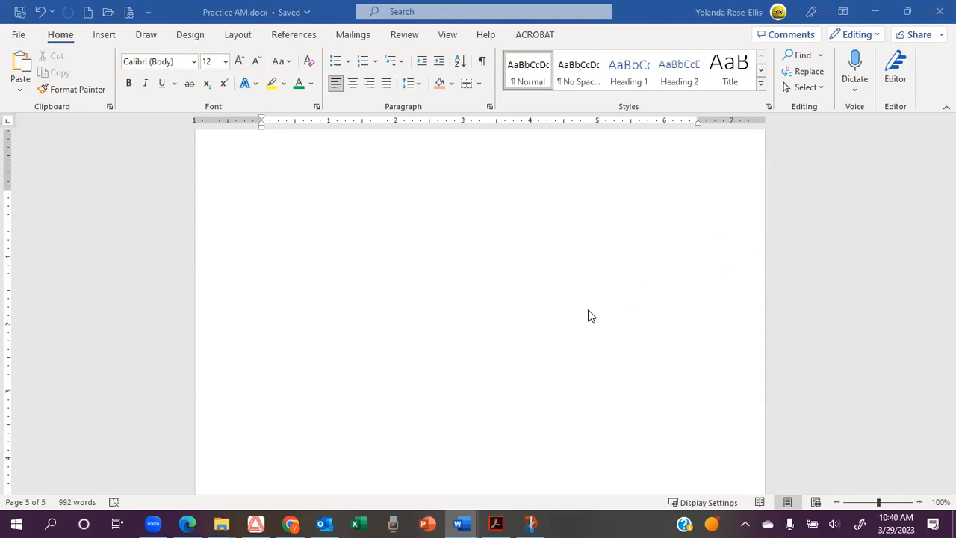
scroll(562, 271, "up", 1)
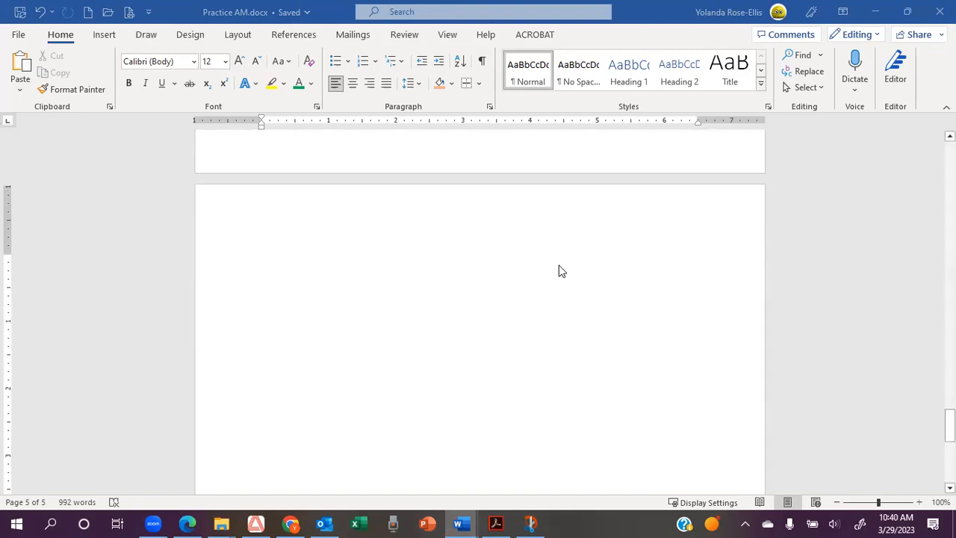
scroll(562, 272, "up", 1)
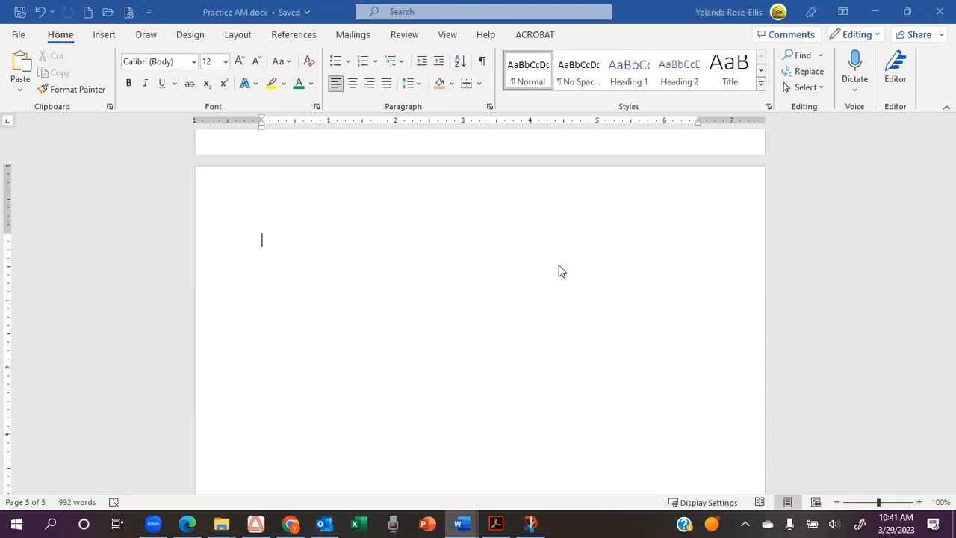
scroll(562, 271, "down", 1)
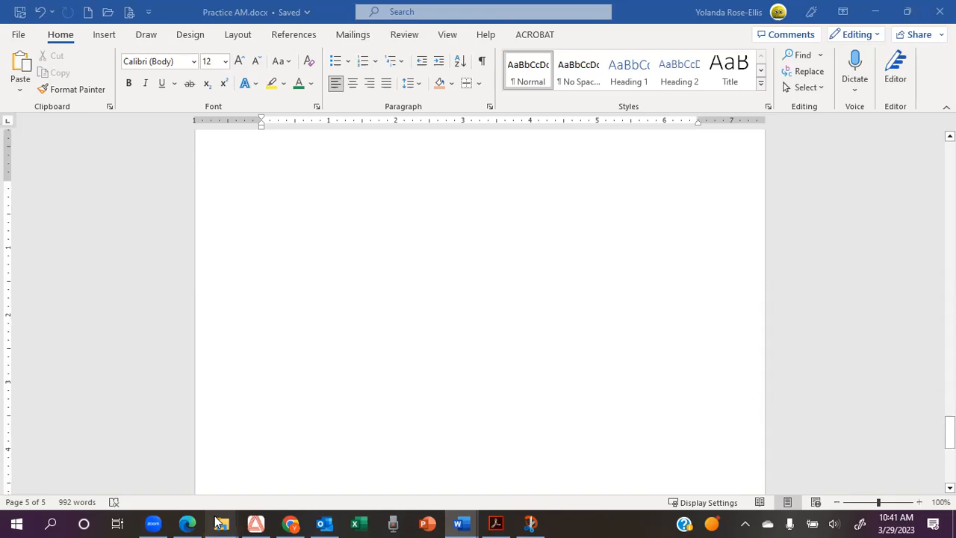
Switch to the Word Lessons folder in File Explorer, preview the exercise documents, and return to Practice AM.docx.
mouse_move(219, 523)
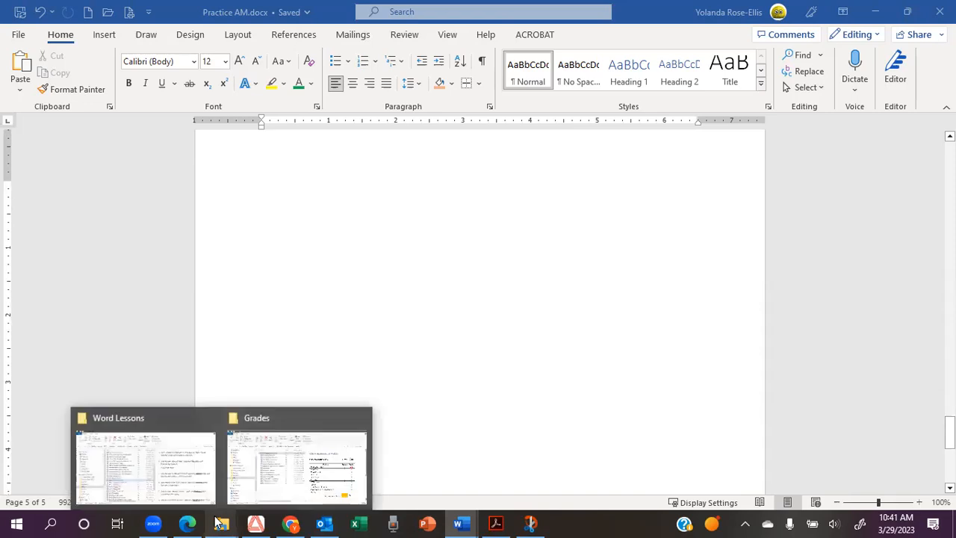
left_click(191, 452)
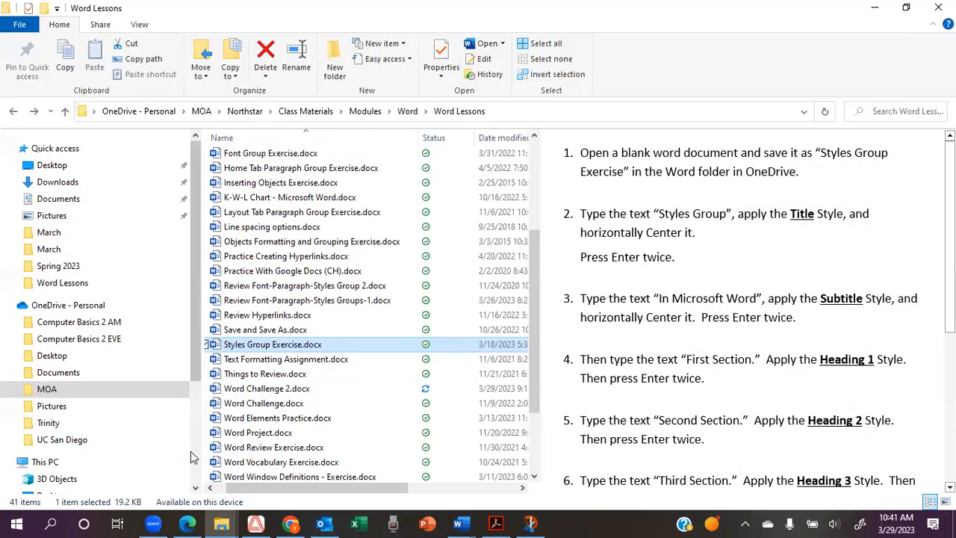
left_click(286, 362)
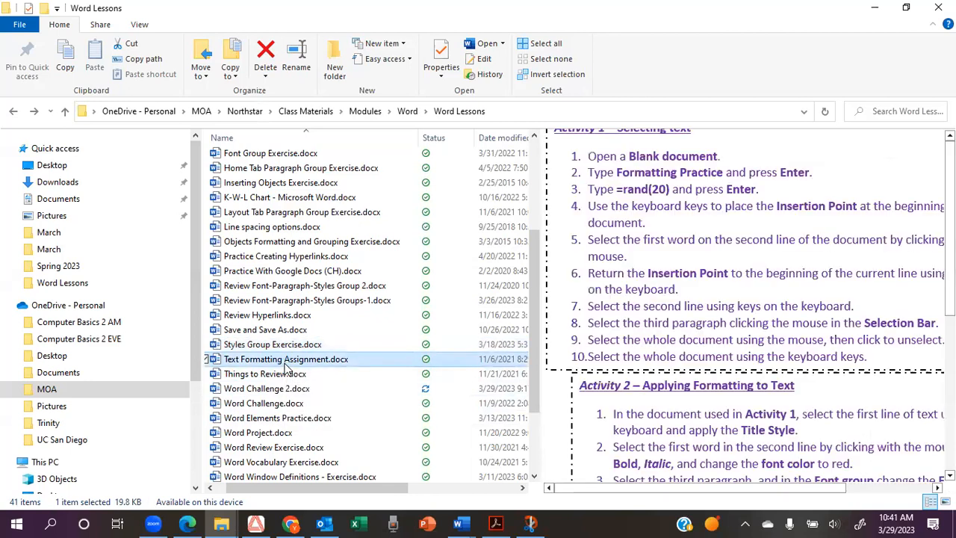
left_click(263, 405)
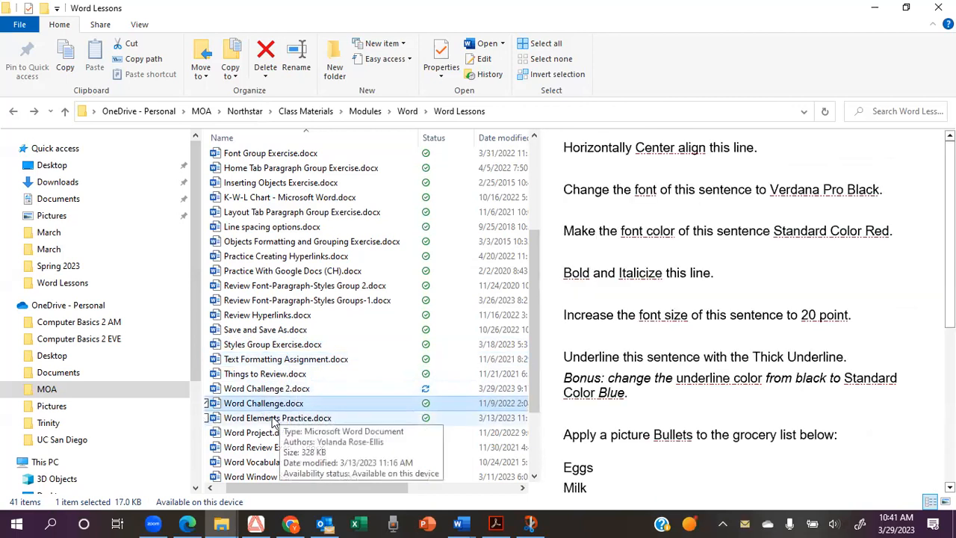
left_click(274, 423)
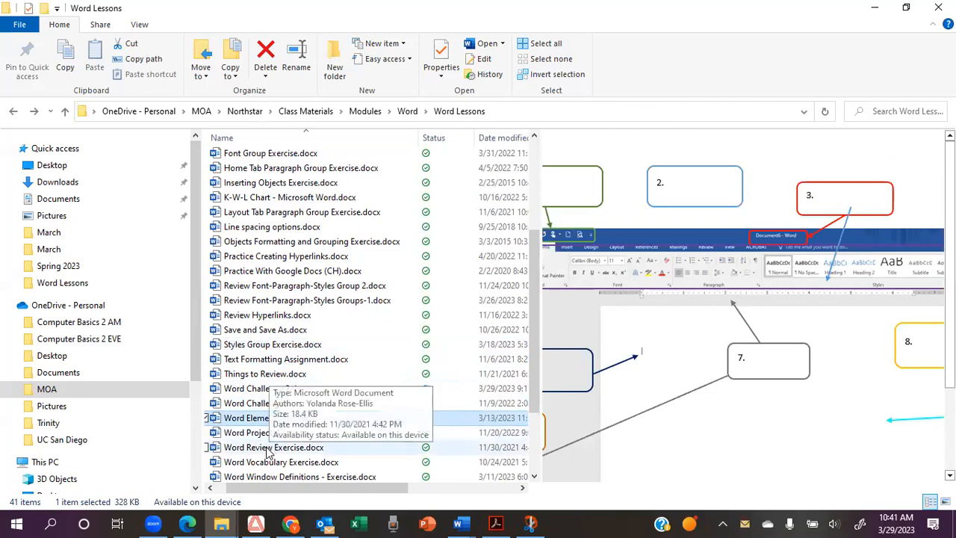
scroll(395, 397, "down", 2)
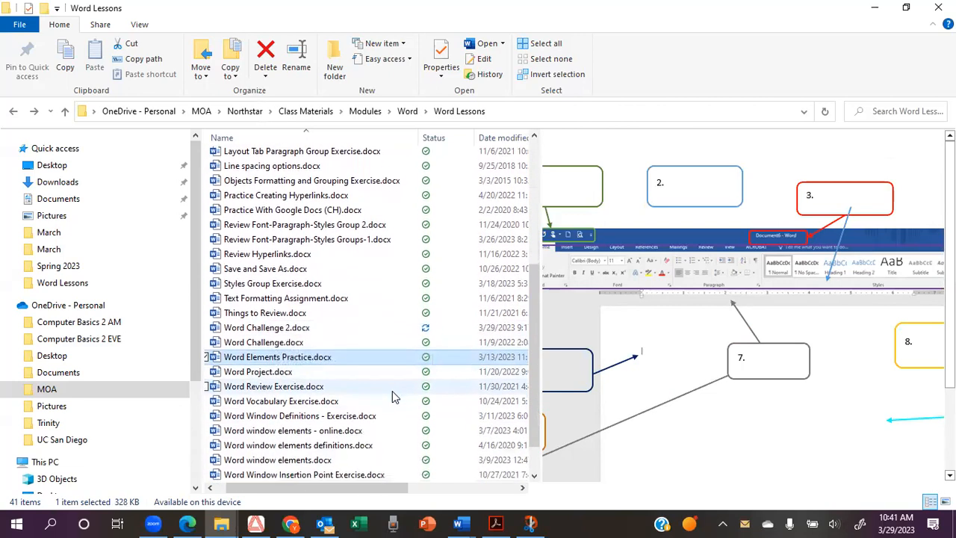
scroll(395, 396, "down", 1)
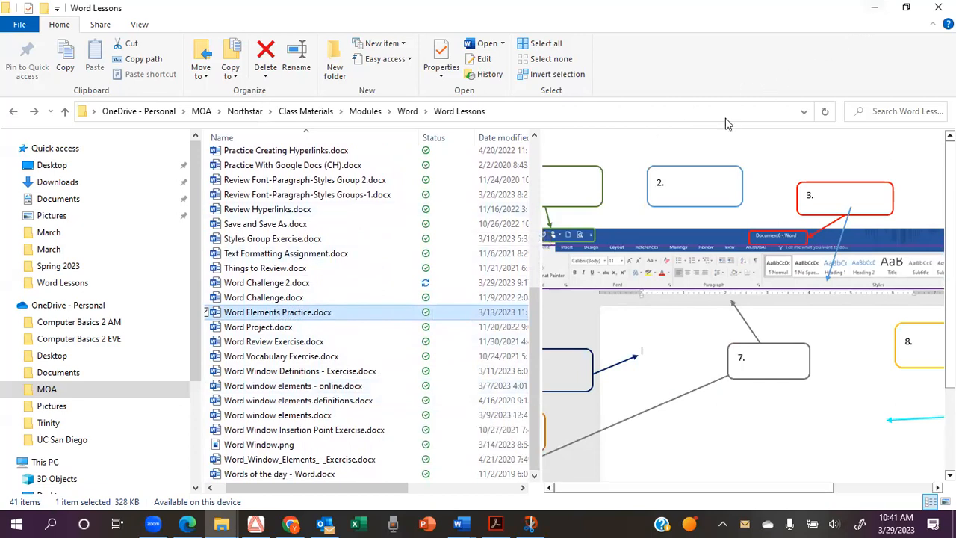
left_click(876, 10)
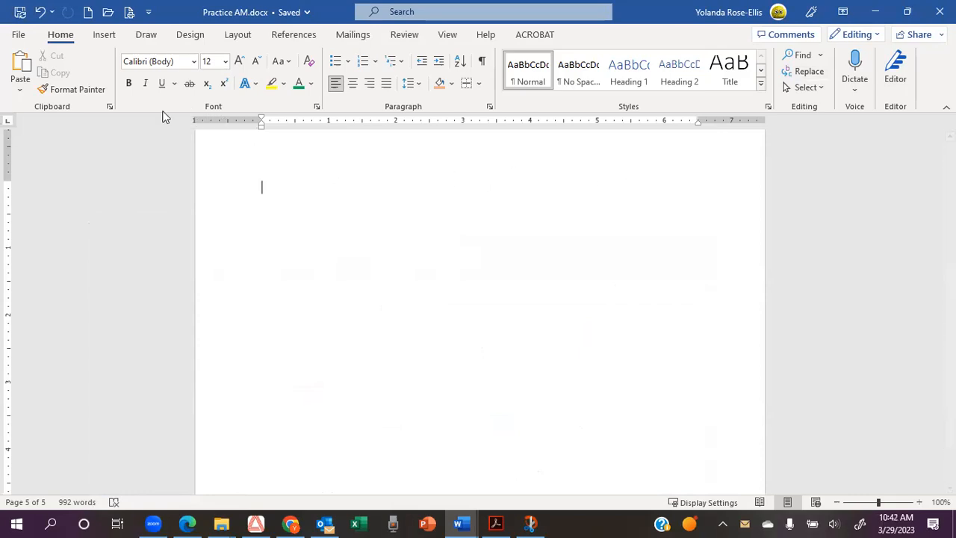
Enter =rand(1) in 28-point text on the blank last page.
left_click(225, 62)
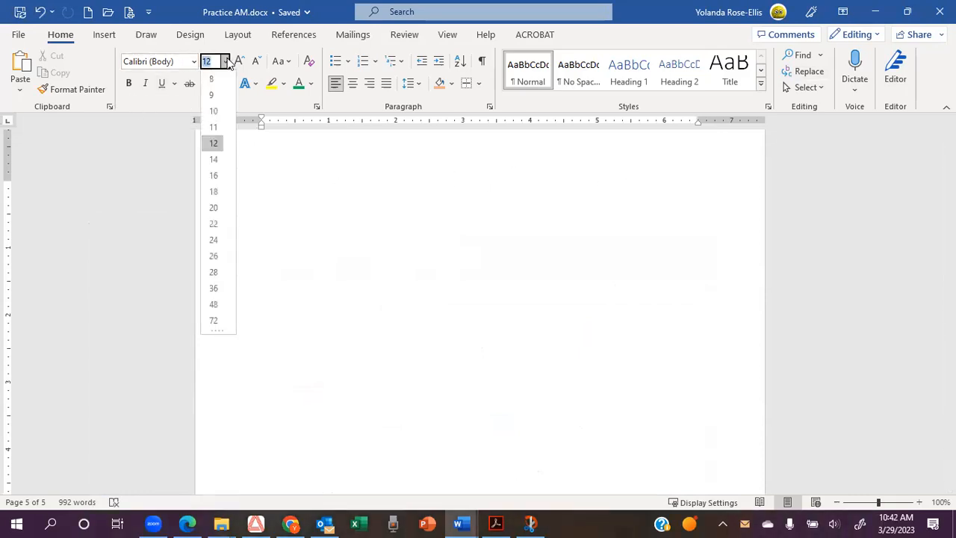
left_click(214, 272)
type("=rand")
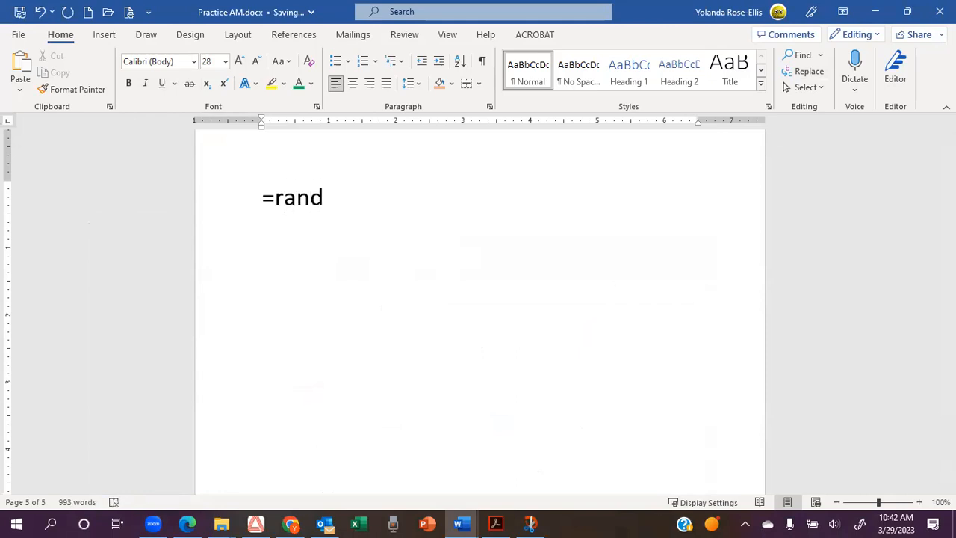
type("(1)")
key("Return")
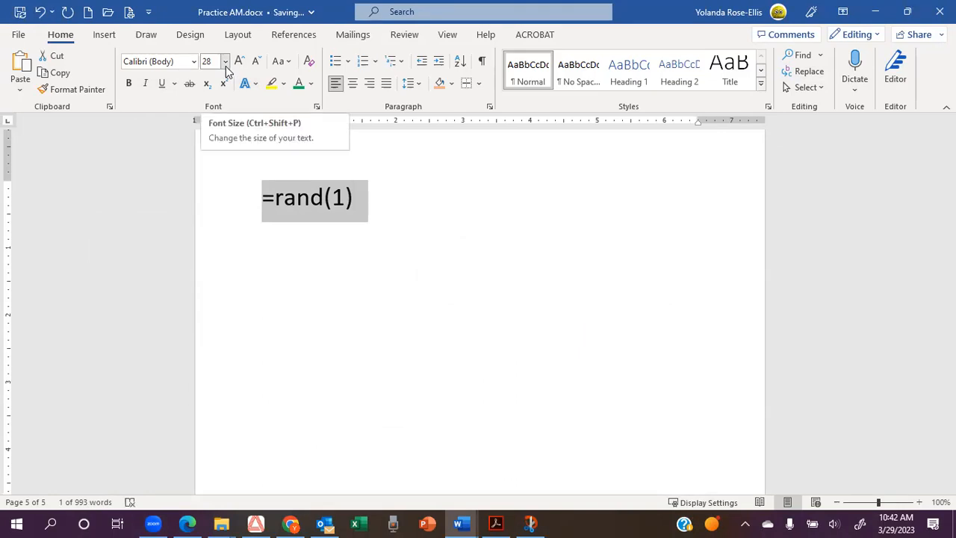
left_click(417, 233)
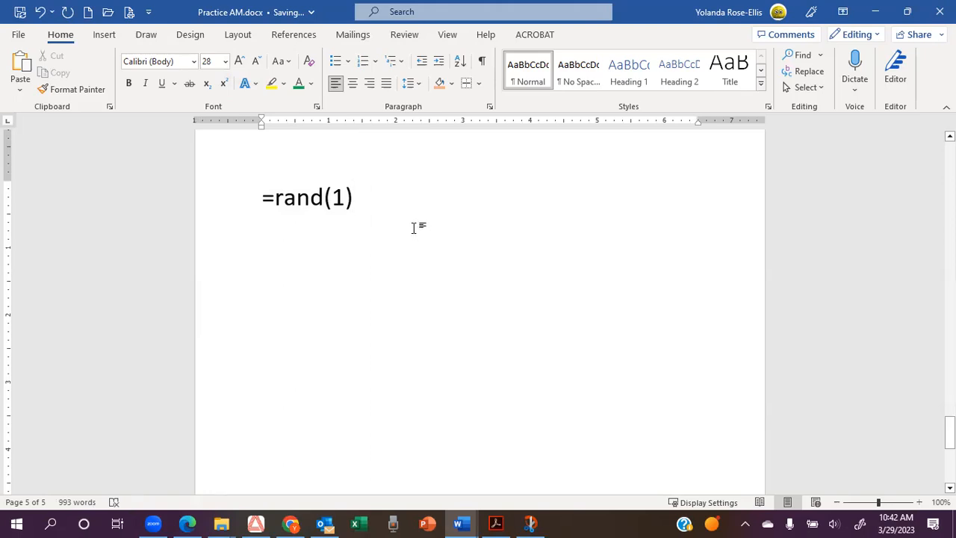
Set the =rand(1) line to 12 points and run it to generate one sample paragraph.
double_click(295, 203)
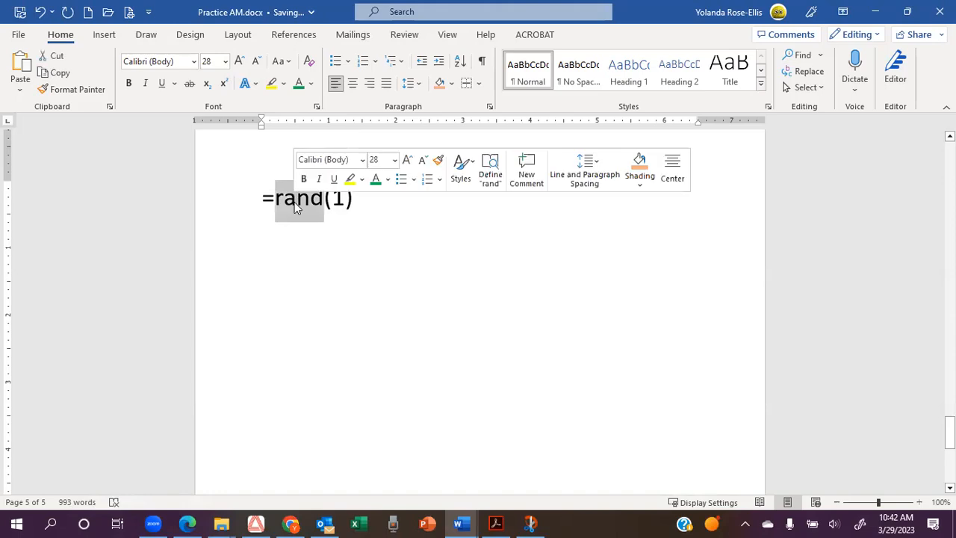
left_click(295, 202)
triple_click(295, 202)
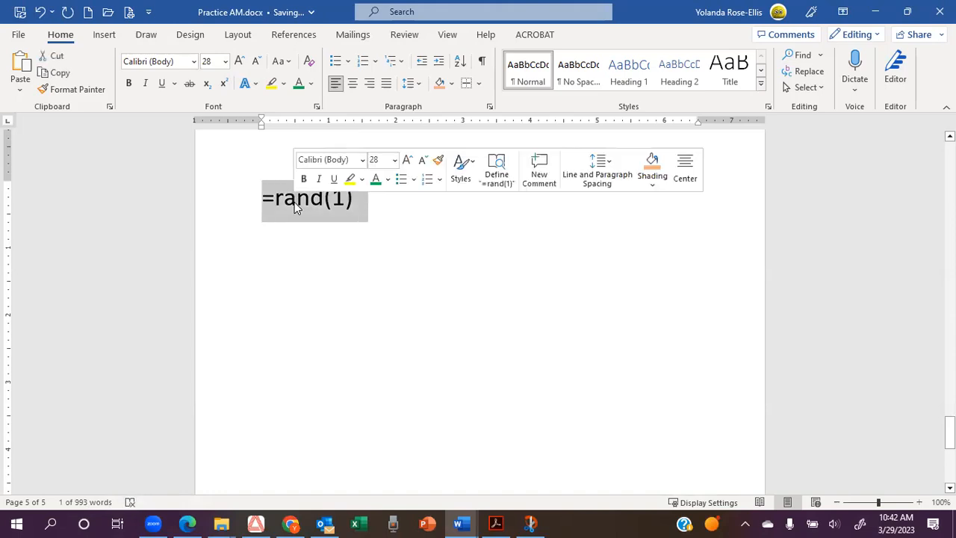
left_click(225, 62)
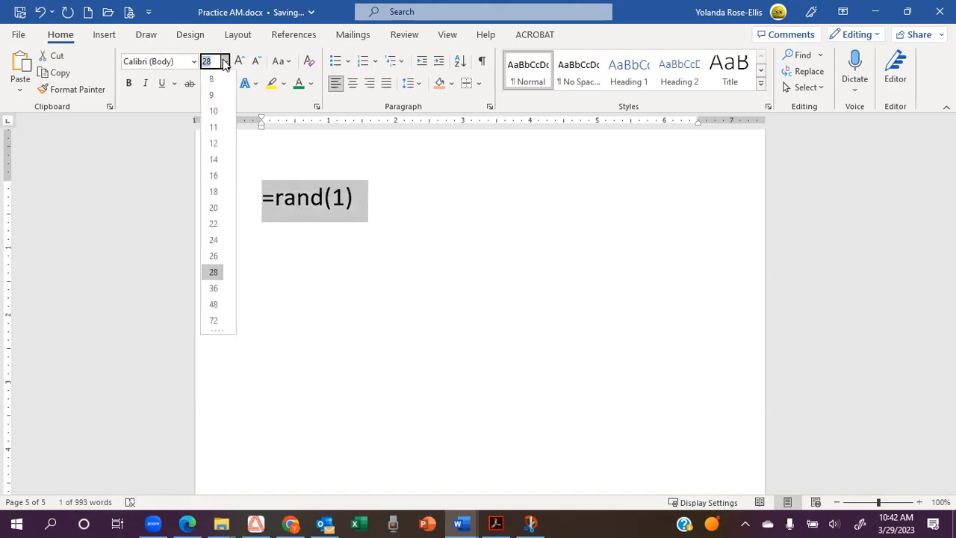
left_click(220, 147)
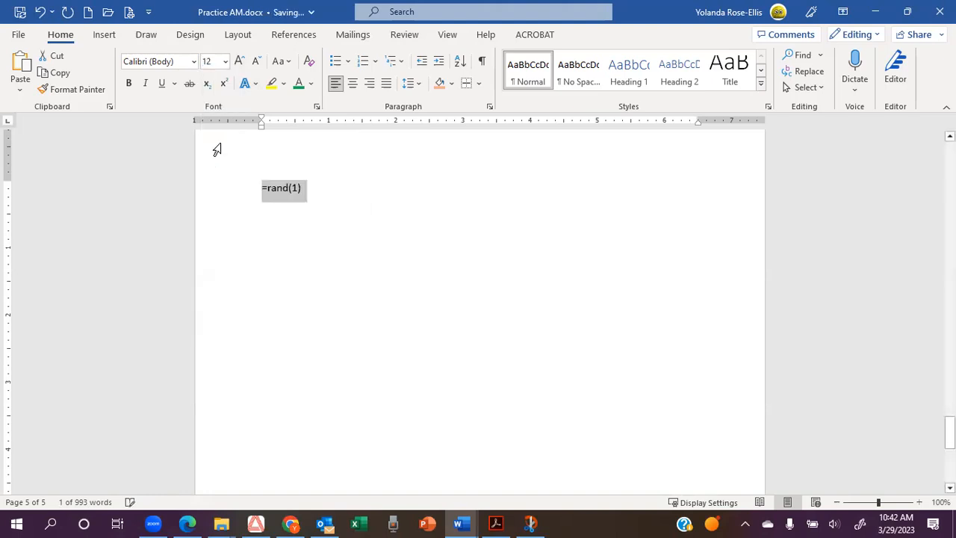
left_click(329, 191)
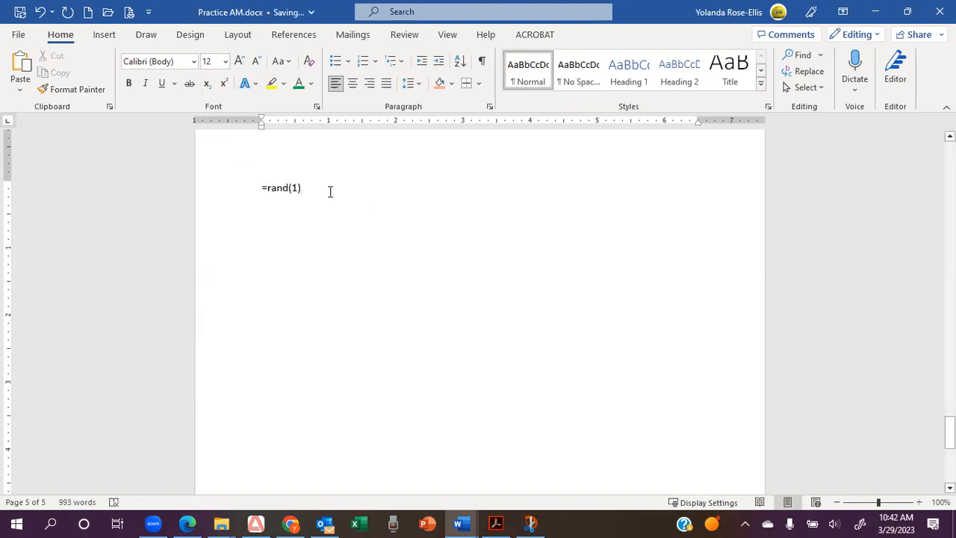
key("Return")
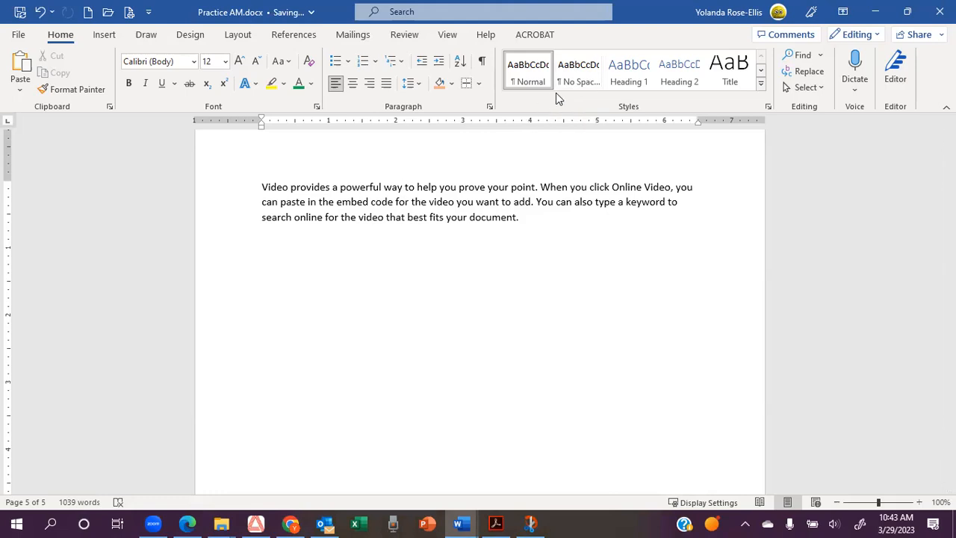
Try the No Spacing style on the generated "Video provides" paragraph, checking its line spacing setting, and undo the style.
left_click(581, 72)
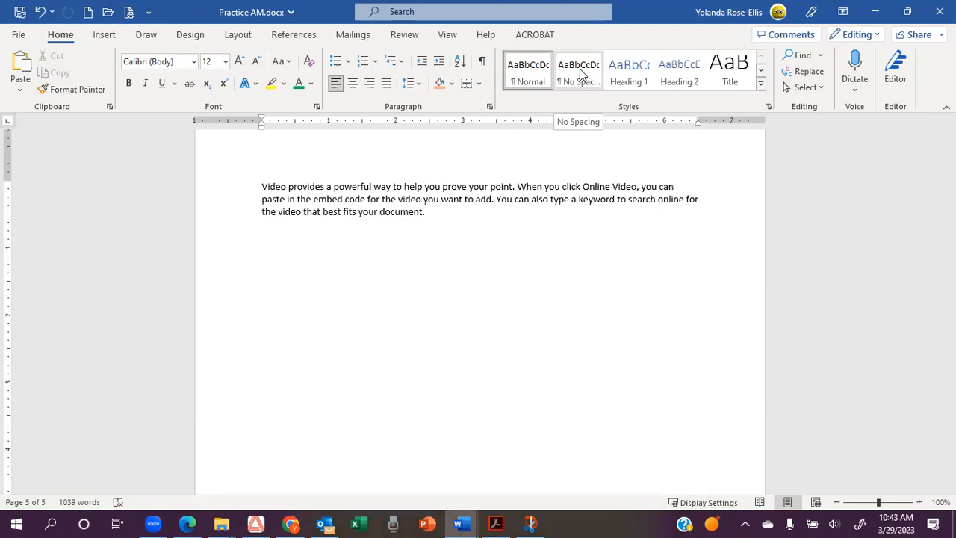
left_click(581, 72)
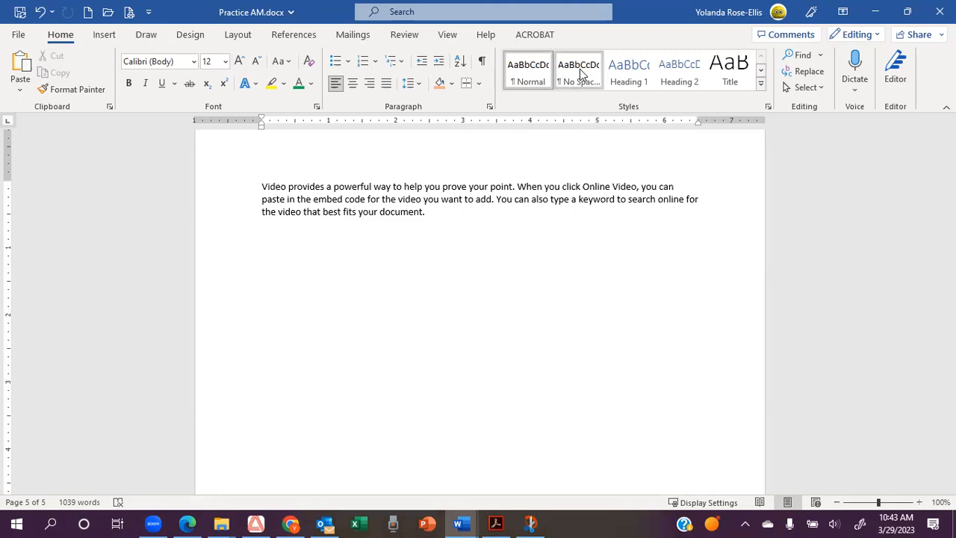
left_click(419, 84)
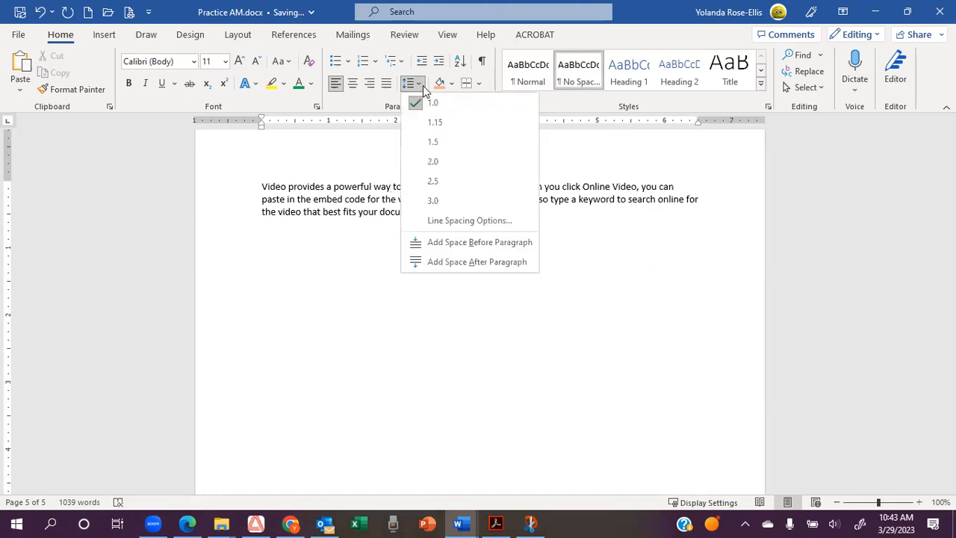
left_click(376, 93)
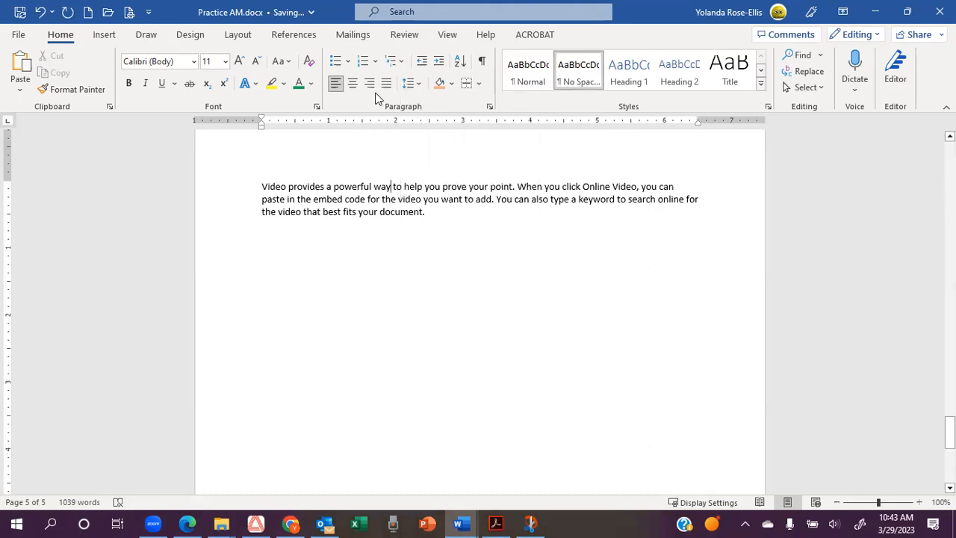
left_click(420, 83)
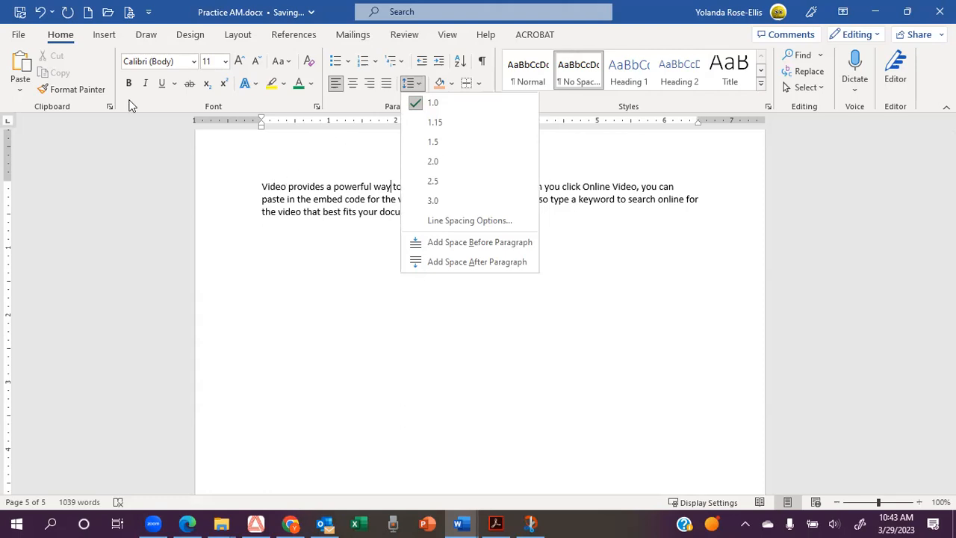
left_click(41, 11)
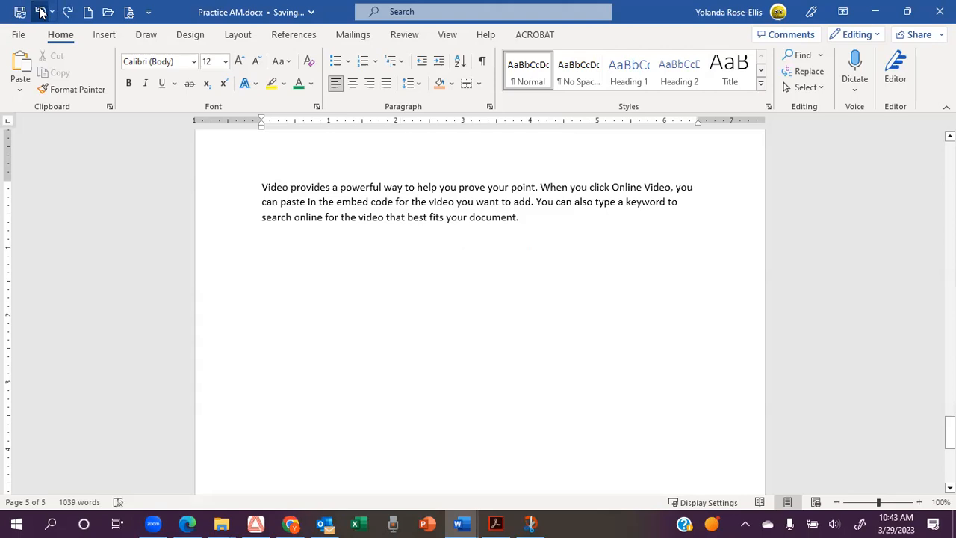
left_click(404, 185)
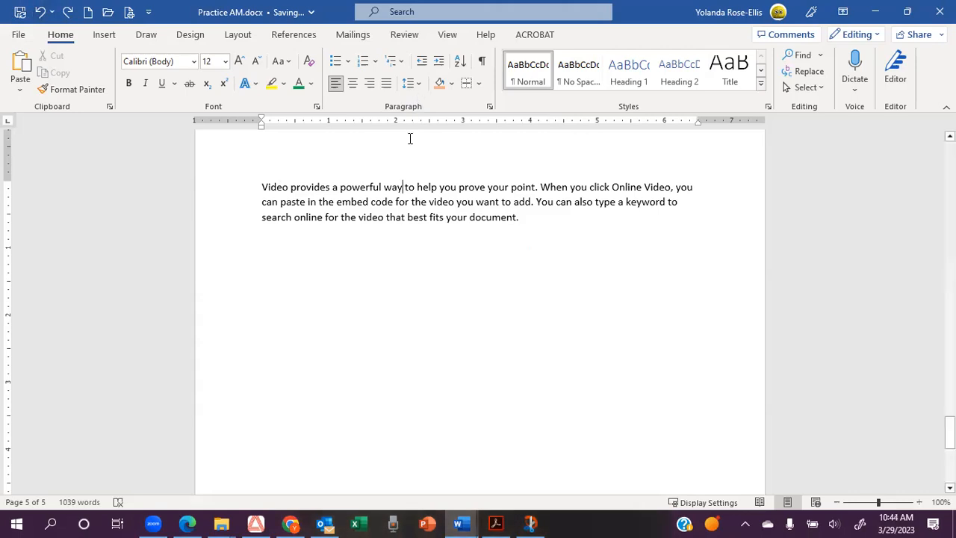
Apply the No Spacing style to the "Video provides" paragraph, checking its line spacing options before and after the change.
left_click(417, 83)
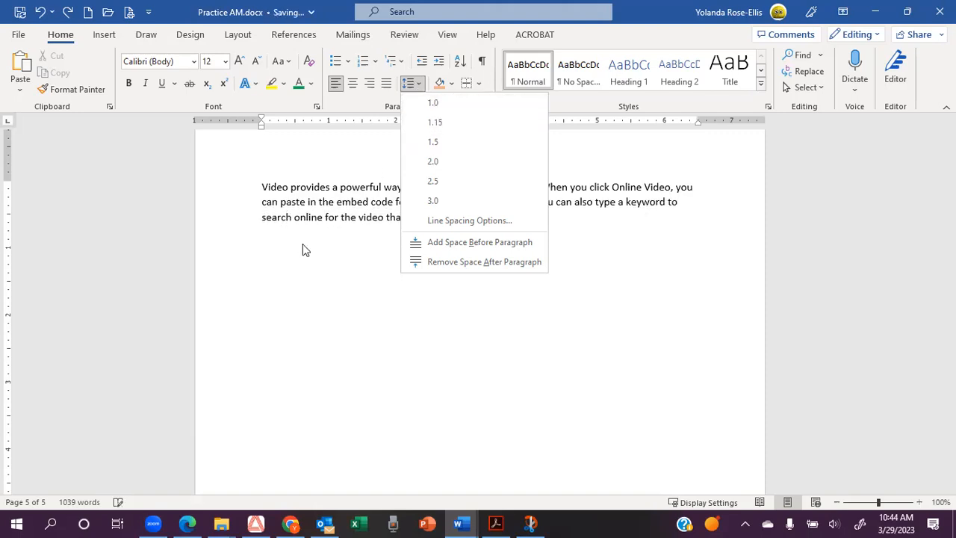
left_click(320, 308)
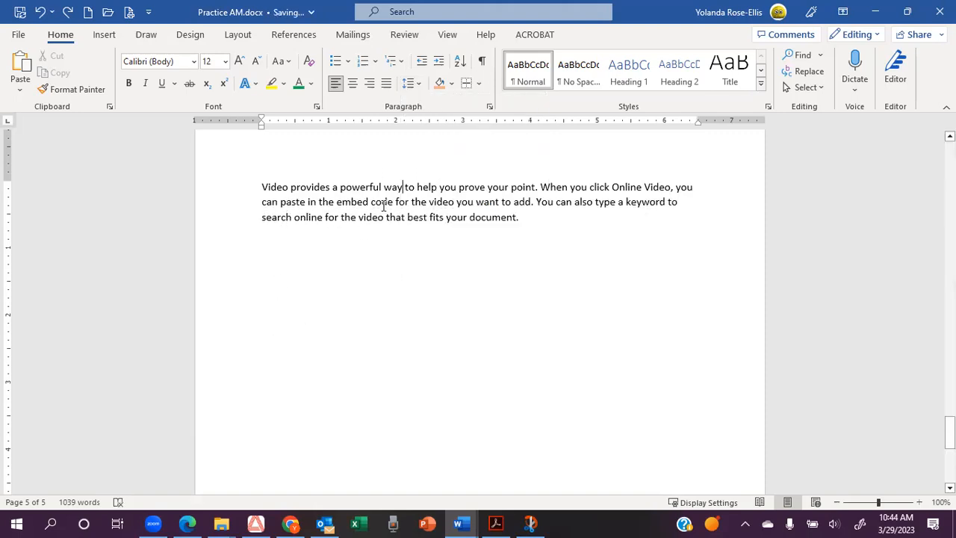
left_click(582, 70)
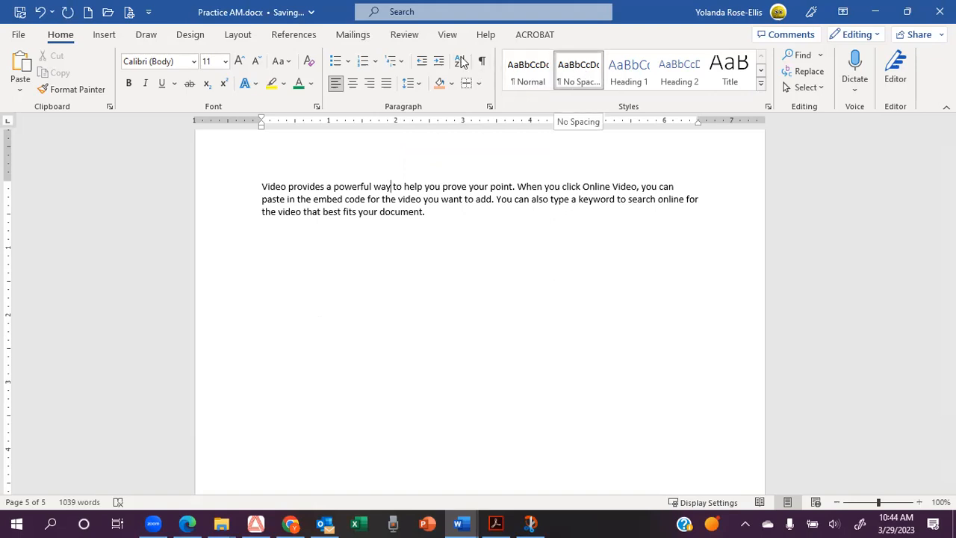
left_click(420, 86)
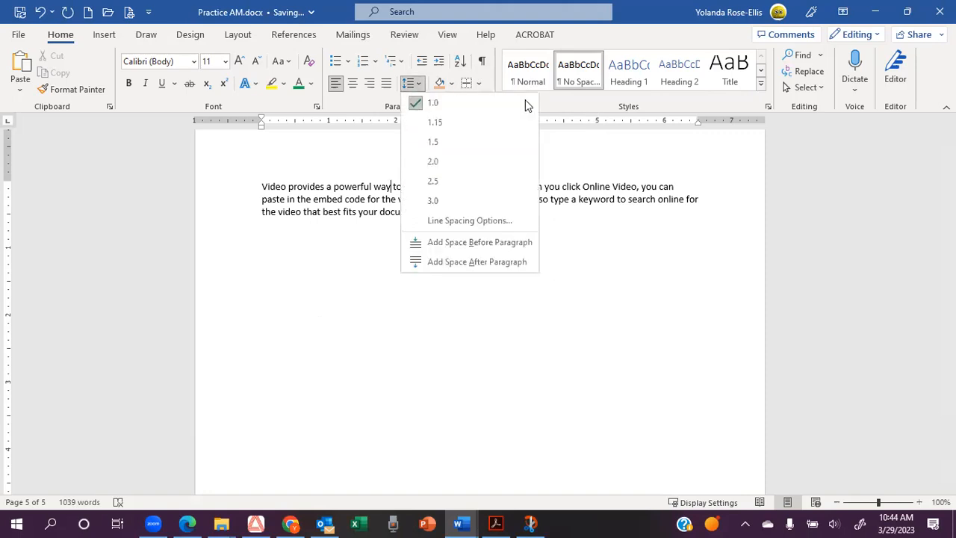
left_click(671, 103)
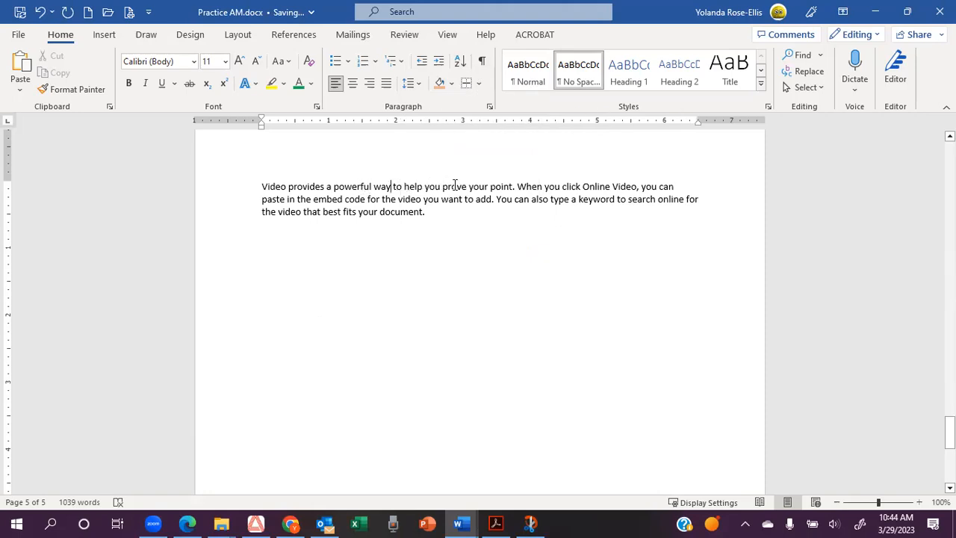
Try the Subtle Emphasis style in the "Video provides" paragraph, undo it, and apply the Normal style instead.
left_click(761, 70)
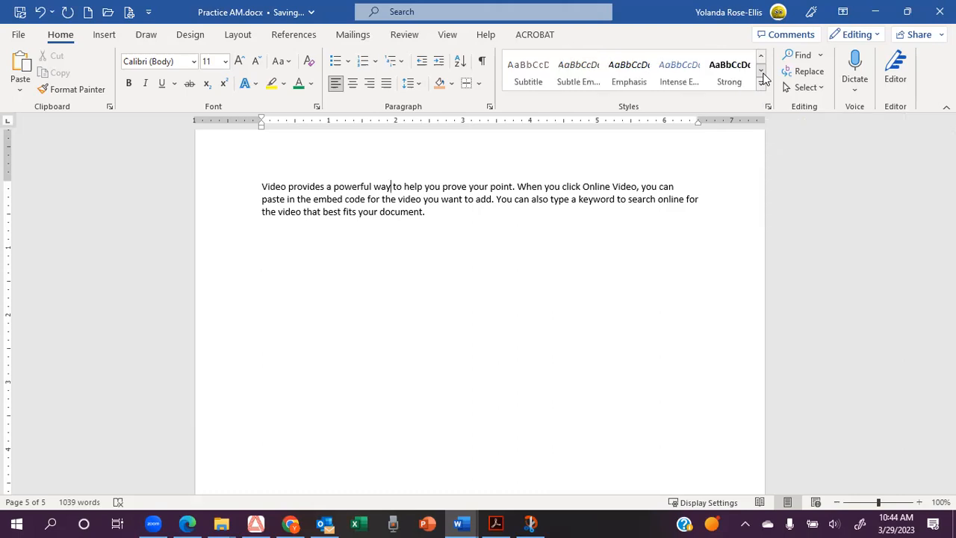
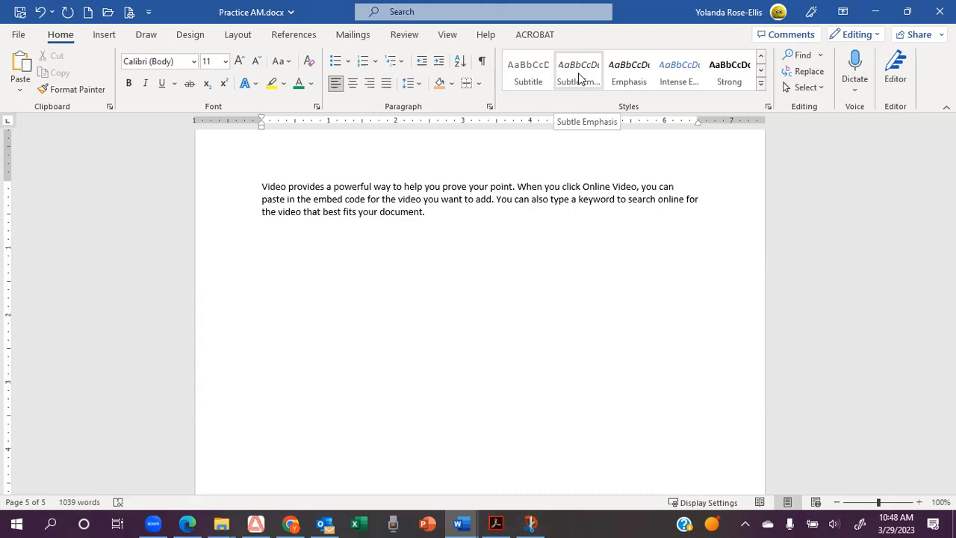
left_click(579, 77)
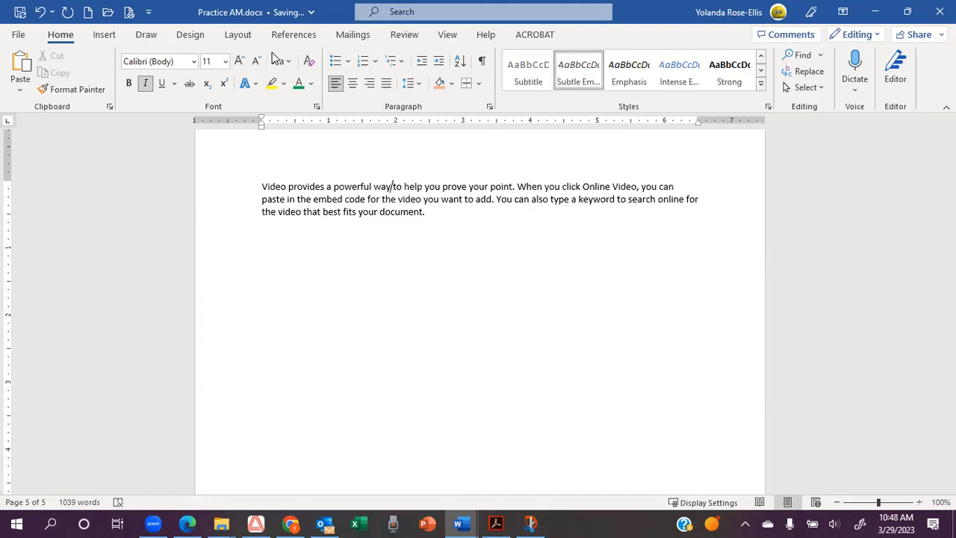
left_click(41, 12)
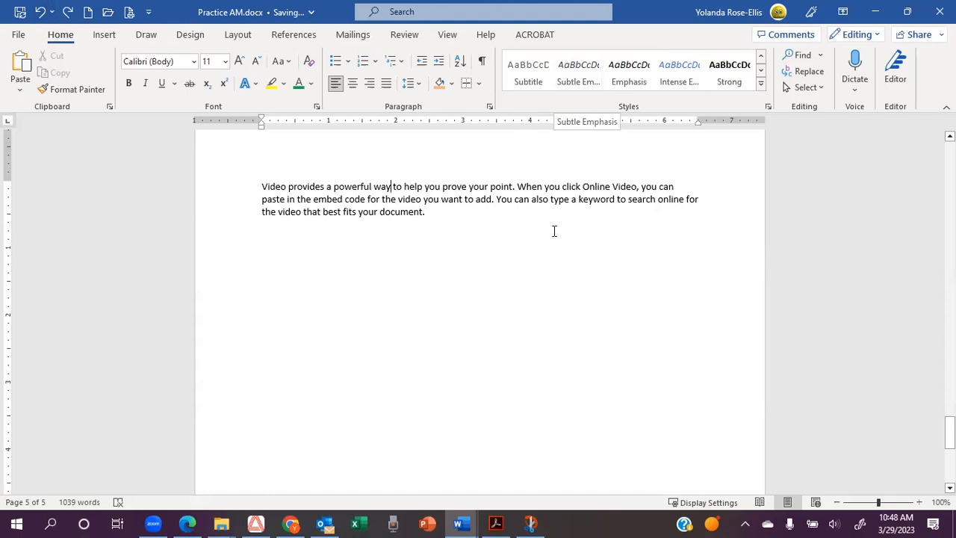
left_click(761, 56)
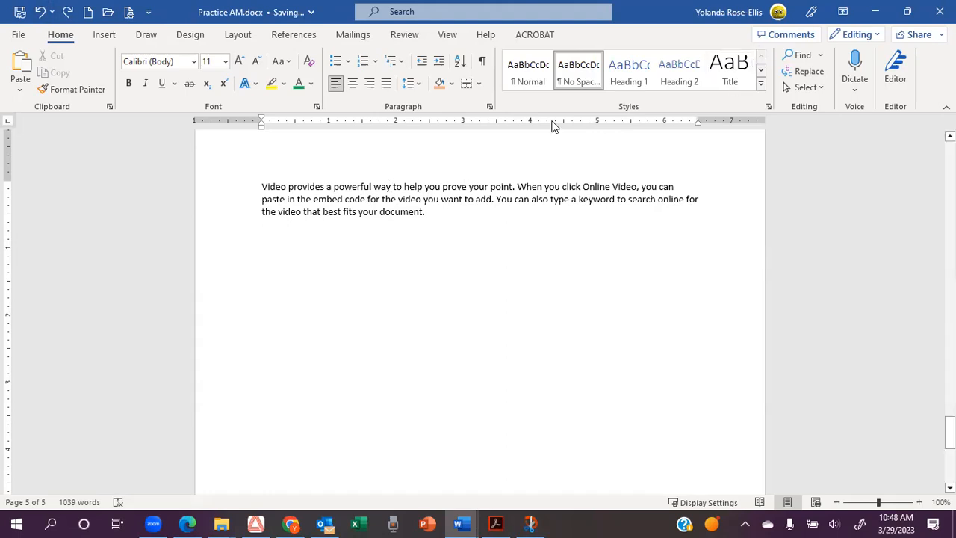
left_click(528, 74)
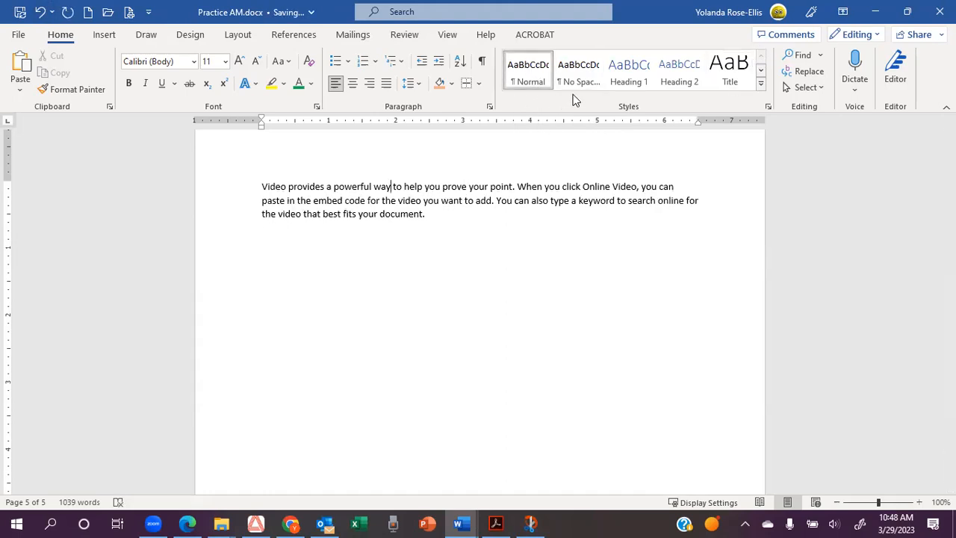
Preview the Subtle Emphasis style on the word "powerful", then apply the Subtitle style to the whole paragraph.
left_click(762, 75)
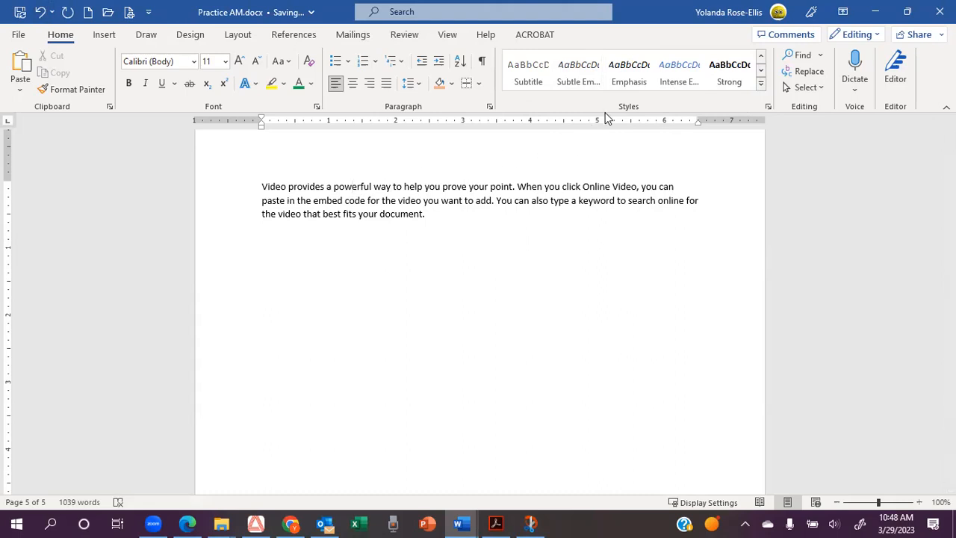
left_click(590, 77)
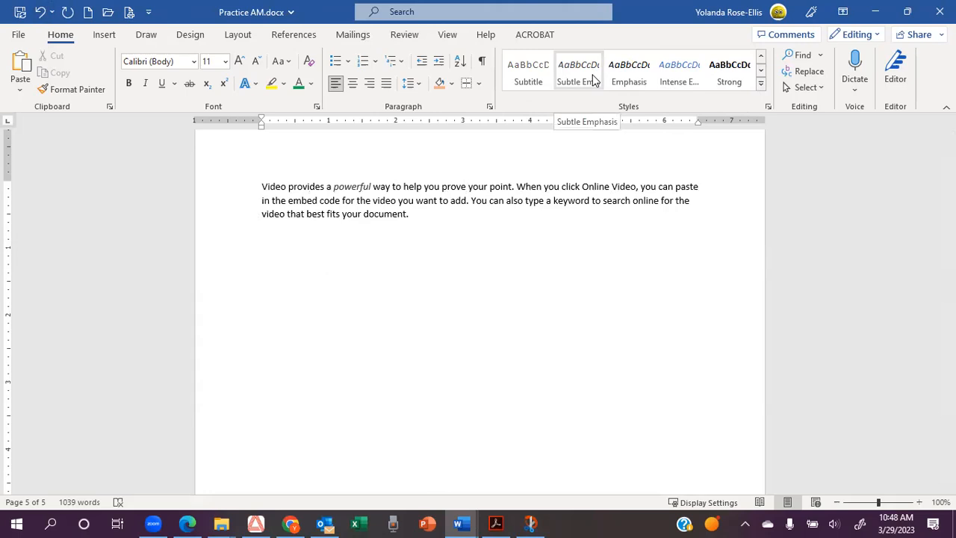
key("ctrl+z")
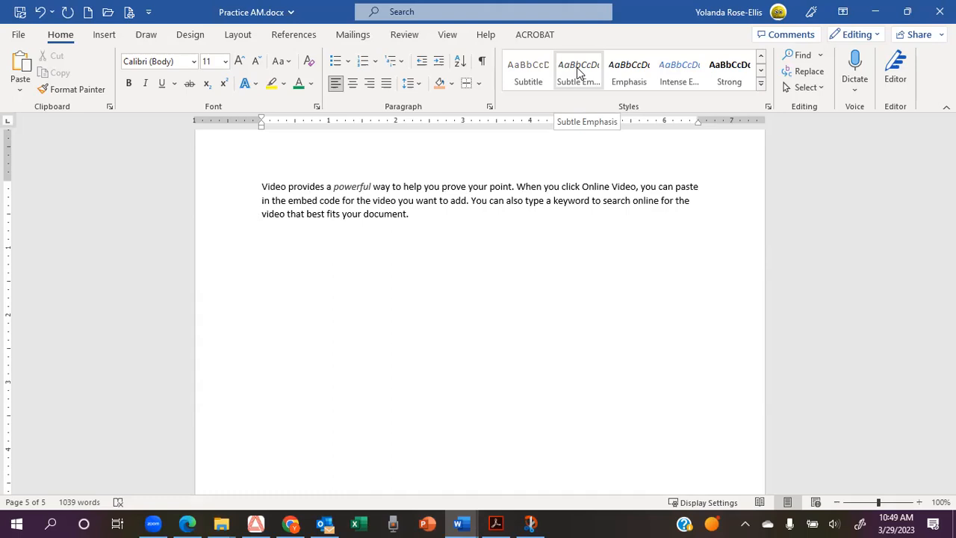
left_click(529, 75)
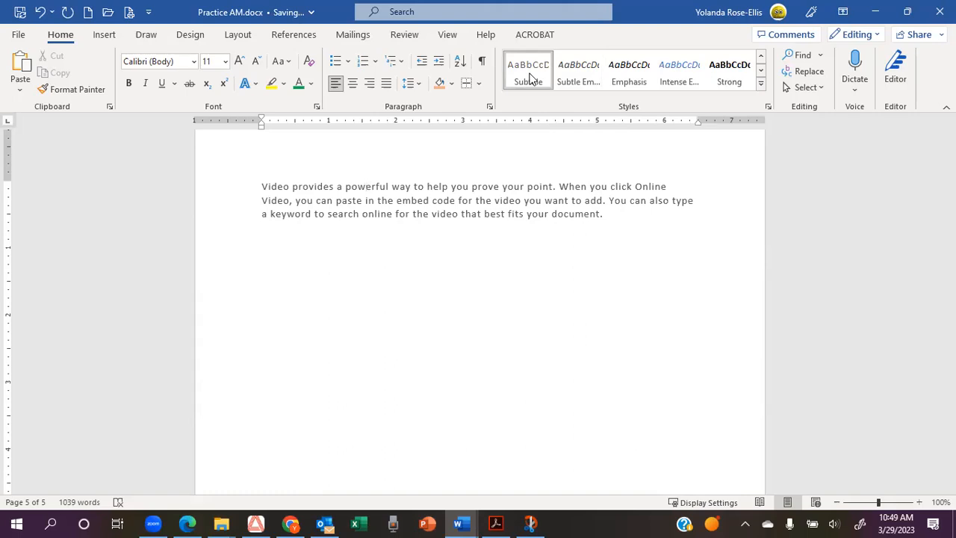
Apply the Subtle Emphasis style to the word "powerful" and try the same style on the entire selected paragraph.
left_click(583, 71)
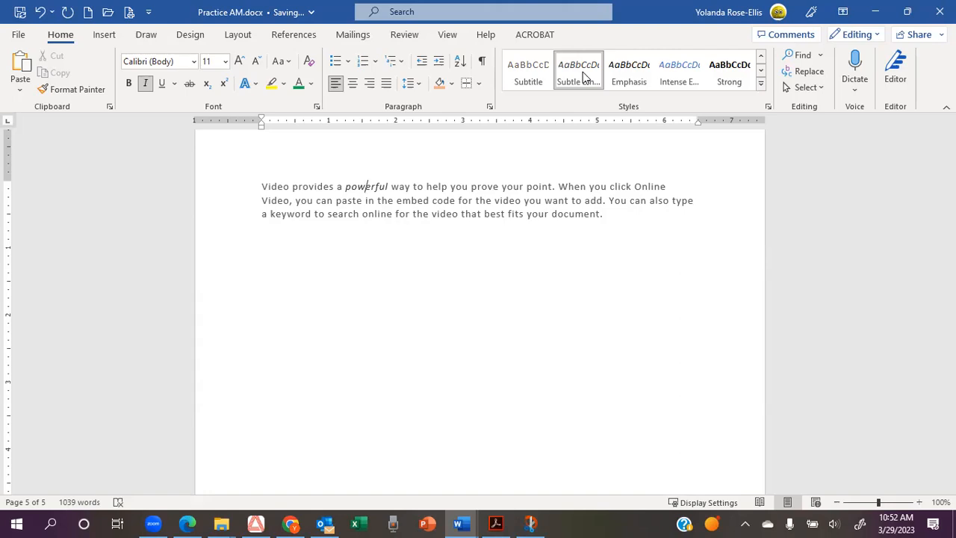
double_click(229, 206)
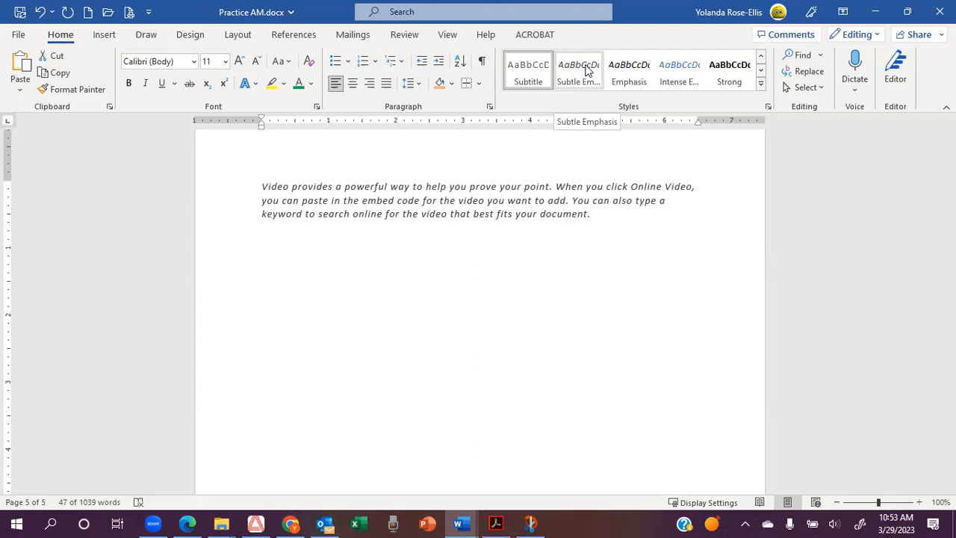
left_click(586, 70)
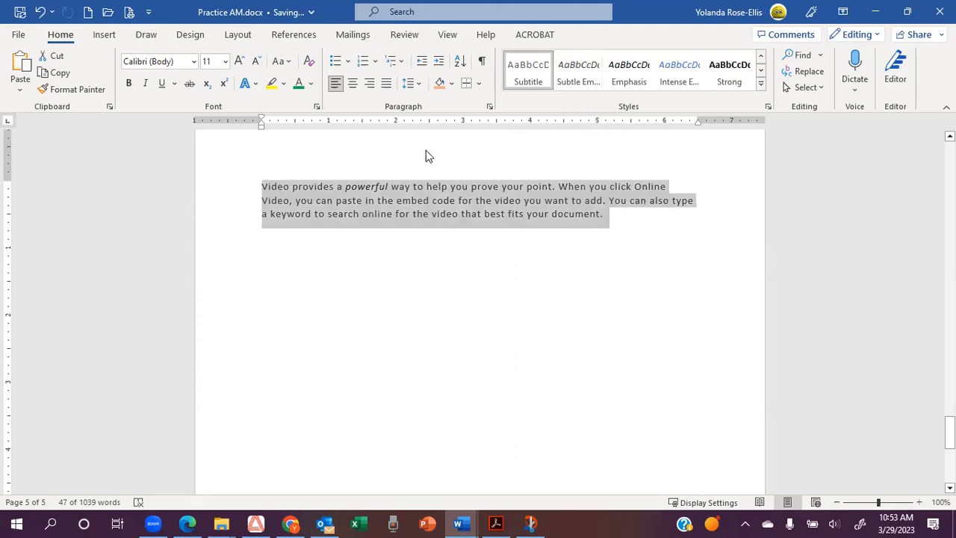
Check the style of "powerful", then apply the Normal style to the entire "Video provides" paragraph.
left_click(370, 189)
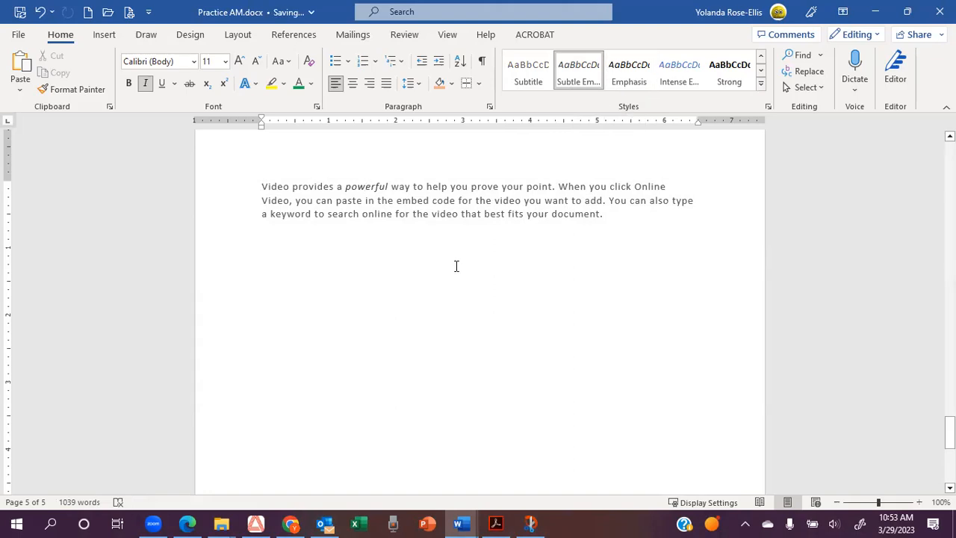
left_click(234, 204)
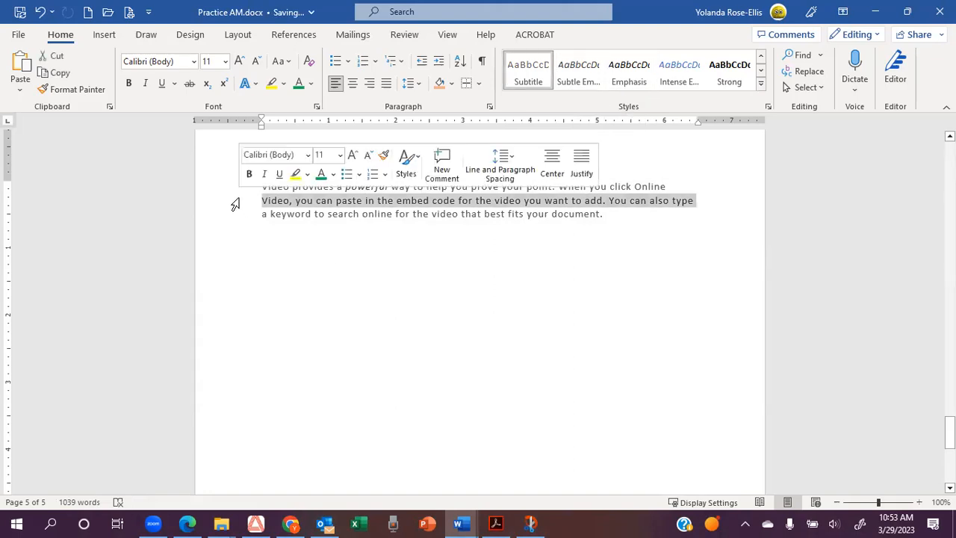
left_click(235, 204)
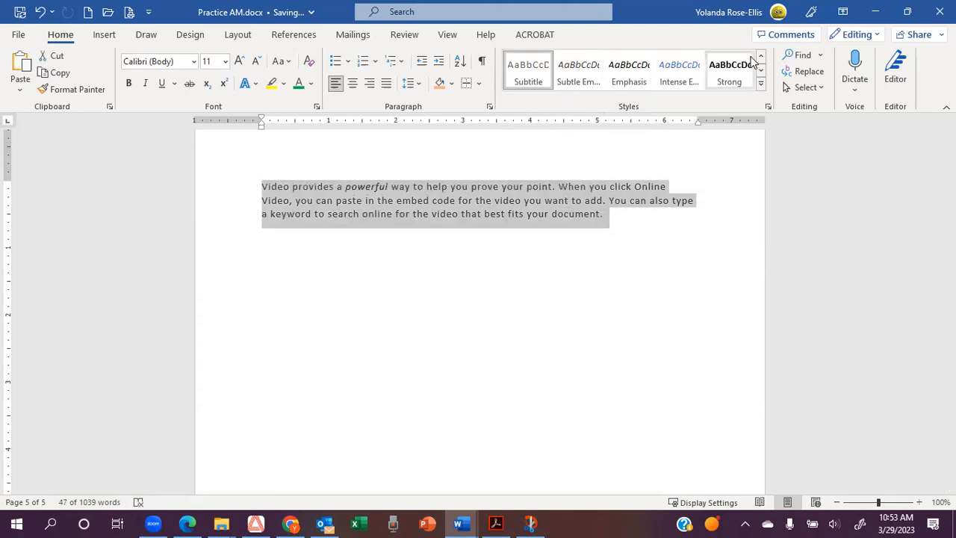
left_click(761, 60)
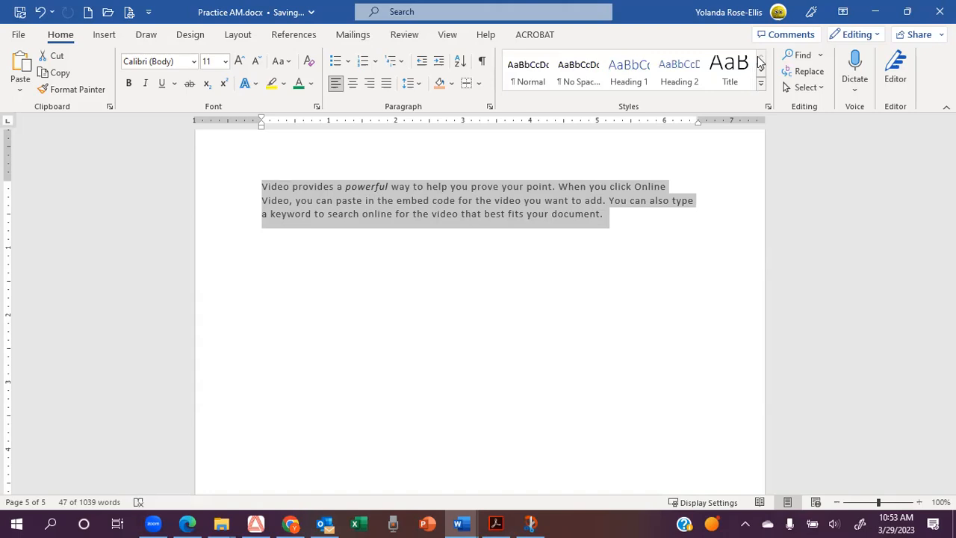
left_click(535, 70)
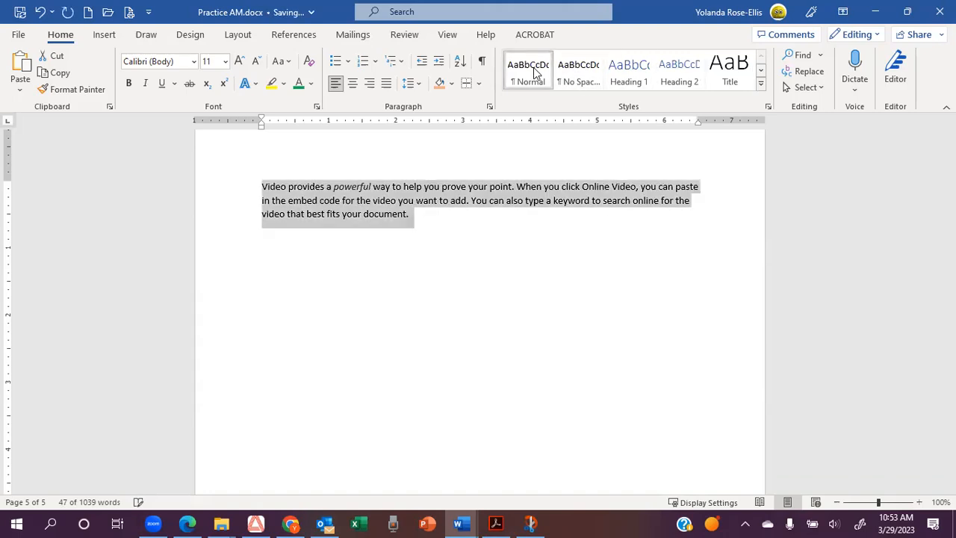
Try to return the word "powerful" to the Normal style and check which style it carries.
left_click(761, 88)
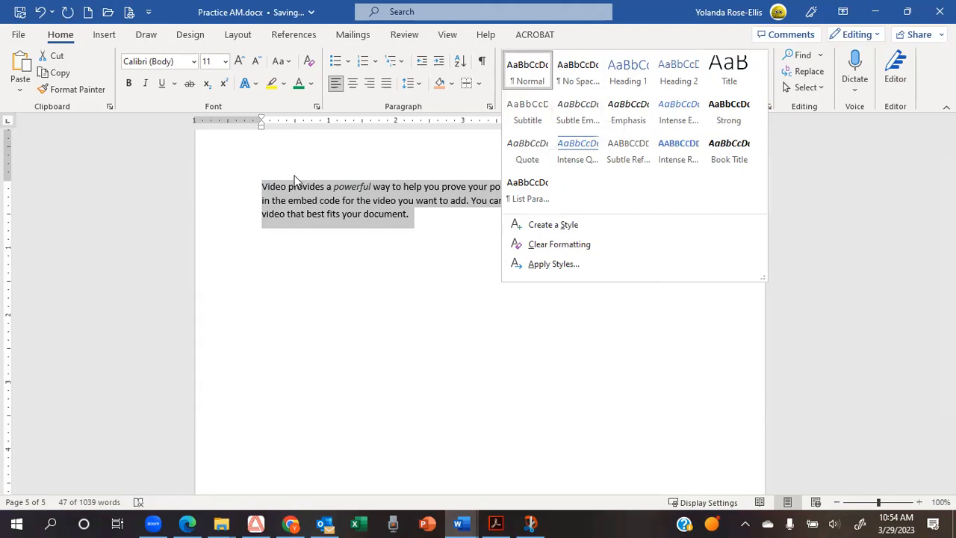
left_click(239, 201)
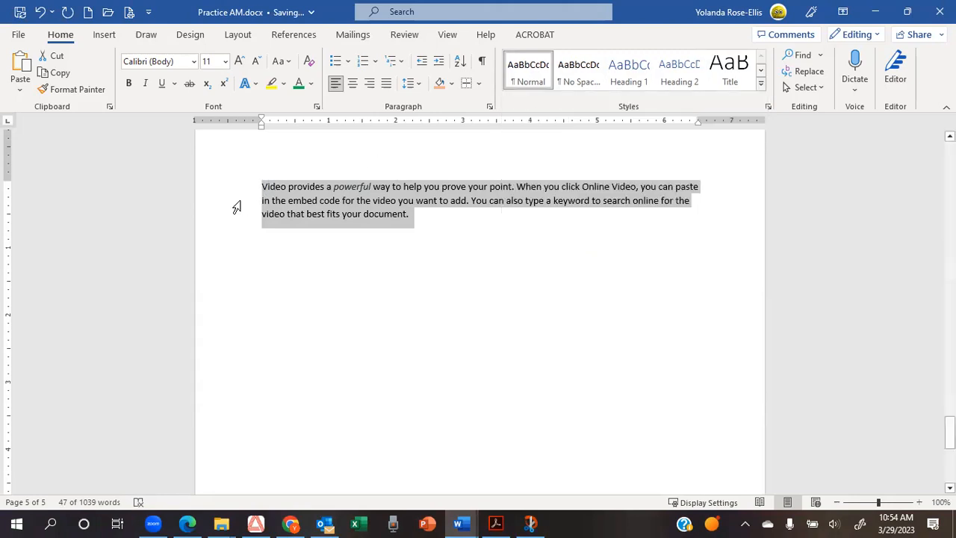
mouse_move(333, 193)
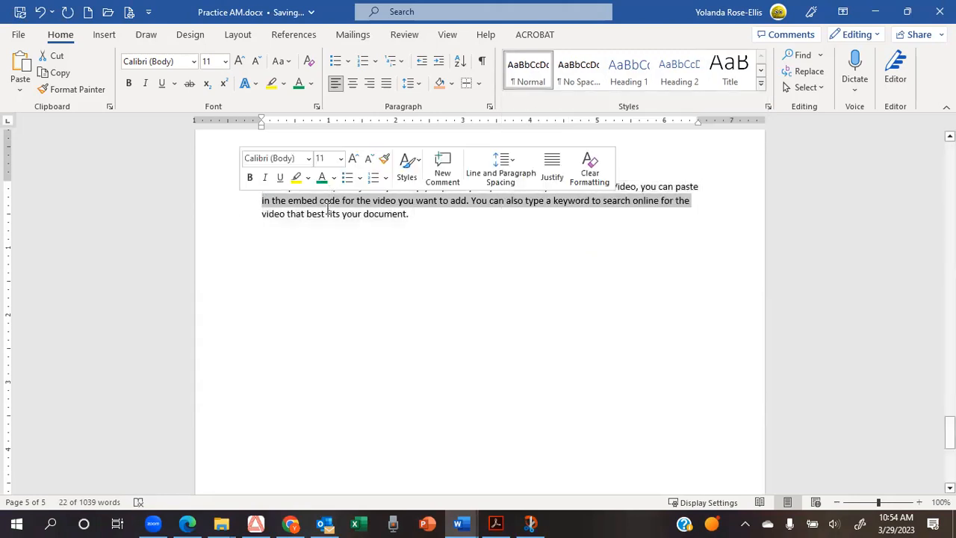
left_click(327, 214)
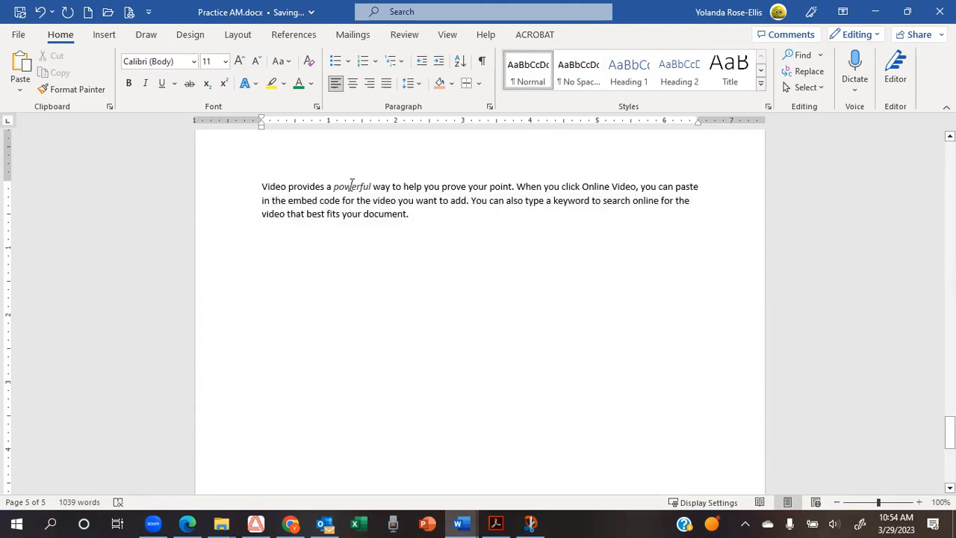
left_click(352, 186)
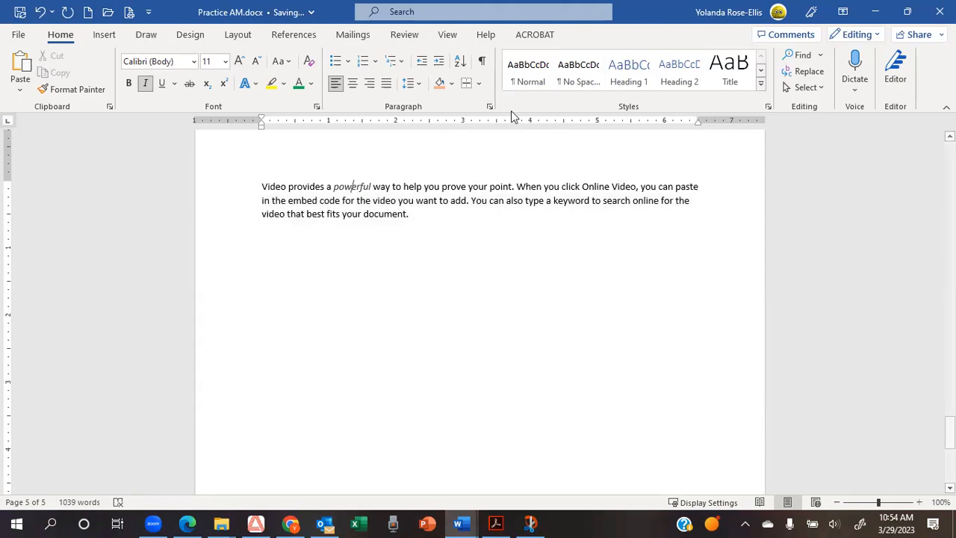
left_click(532, 75)
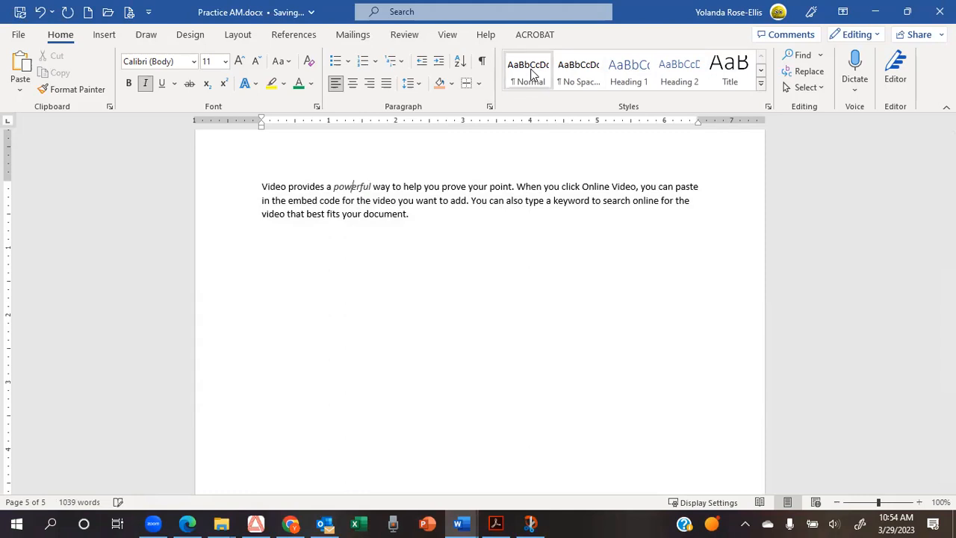
left_click(388, 261)
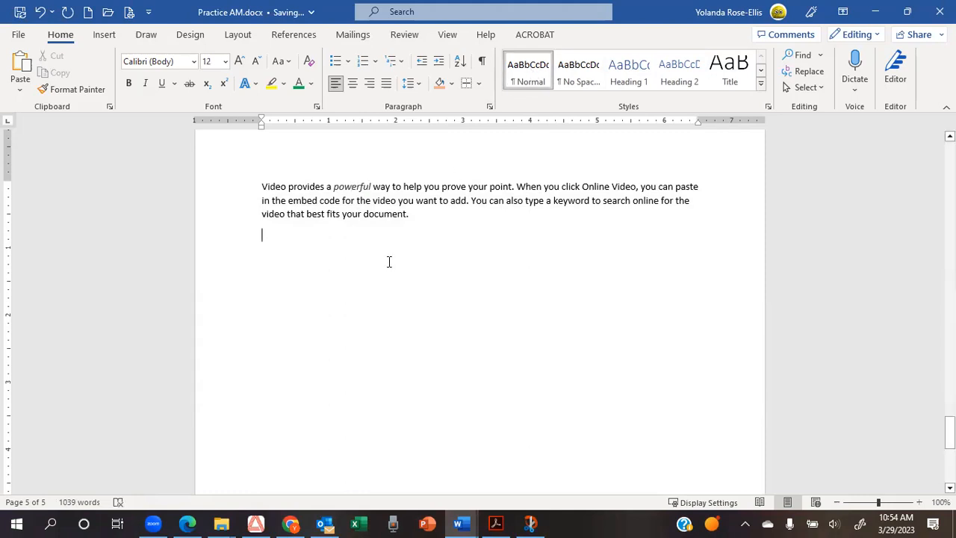
left_click(348, 182)
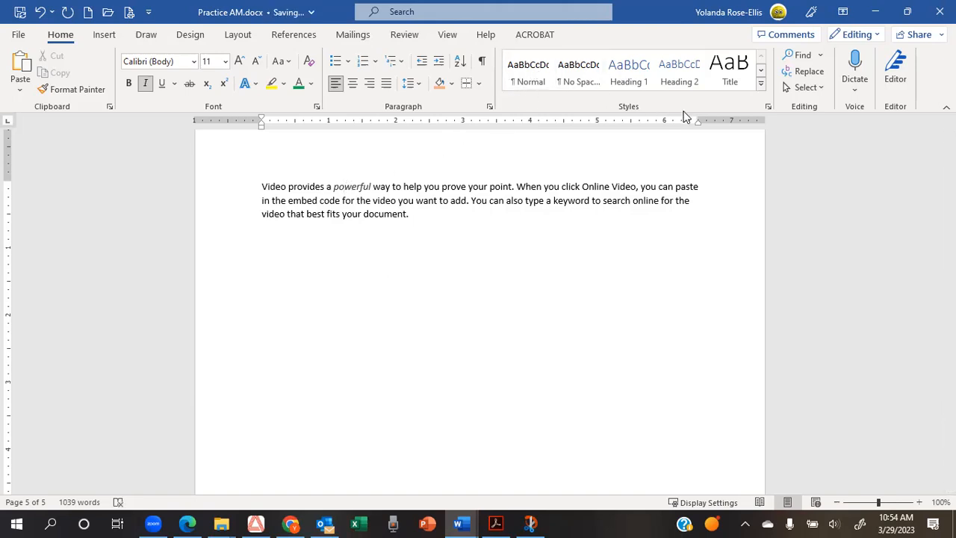
left_click(761, 72)
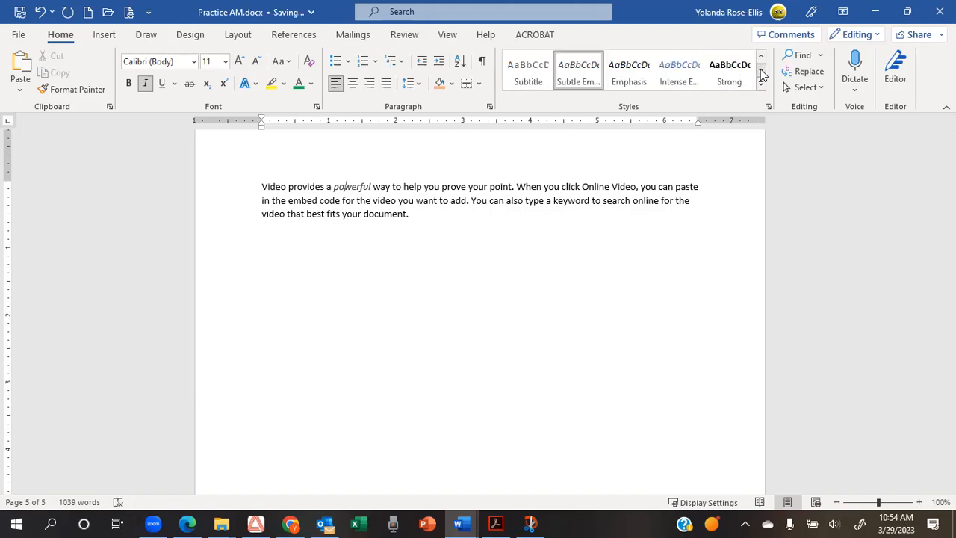
Undo the Normal style on the paragraph and the Subtle Emphasis style on "powerful".
left_click(40, 13)
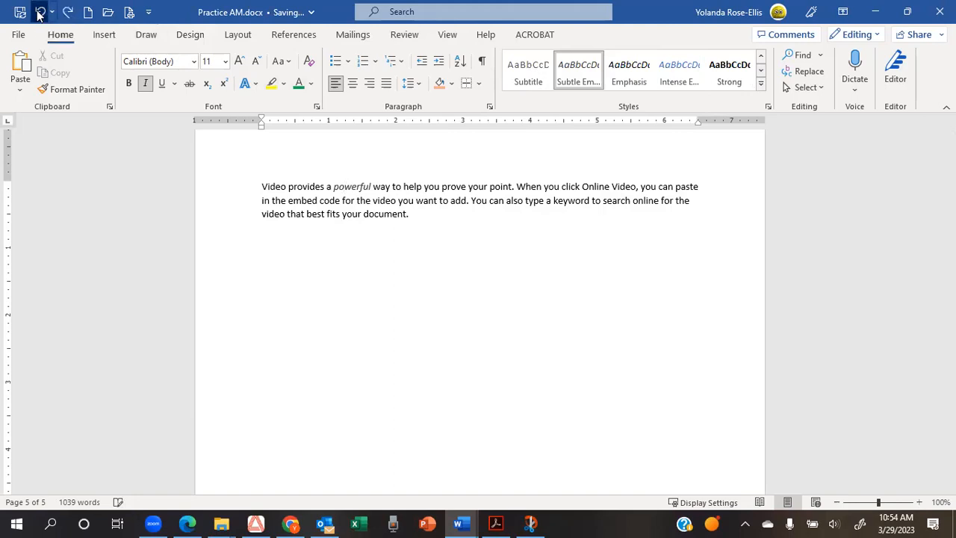
left_click(39, 15)
left_click(39, 15)
left_click(40, 14)
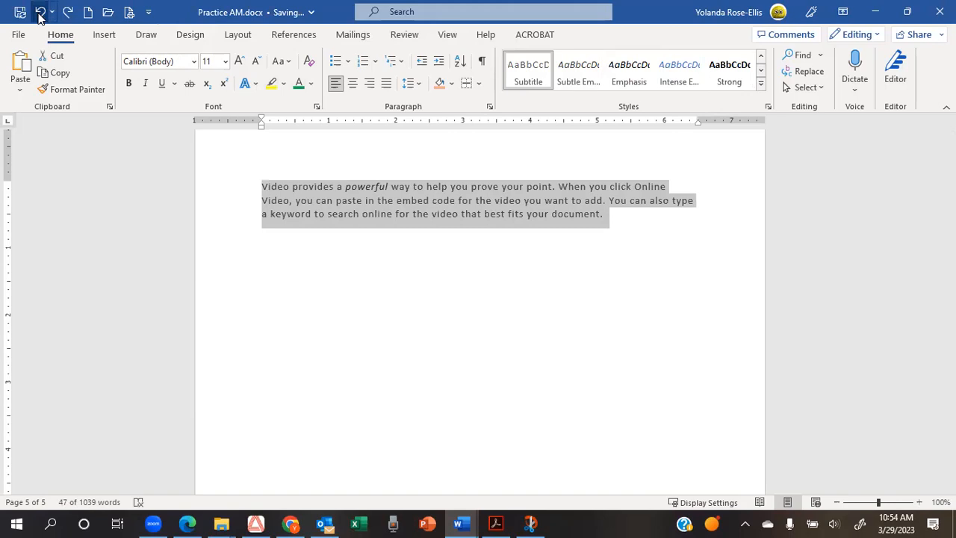
left_click(40, 16)
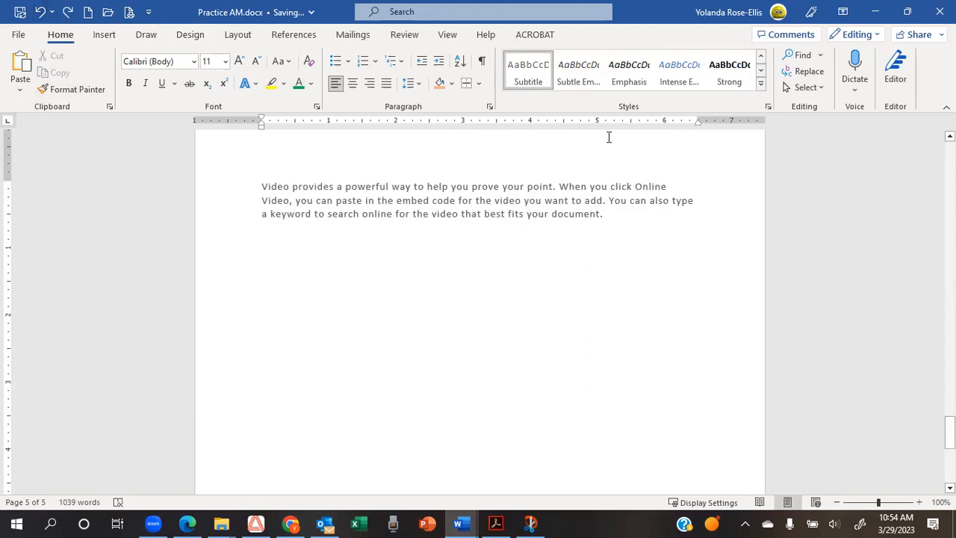
Return the "Video provides" paragraph to the Normal style.
left_click(762, 70)
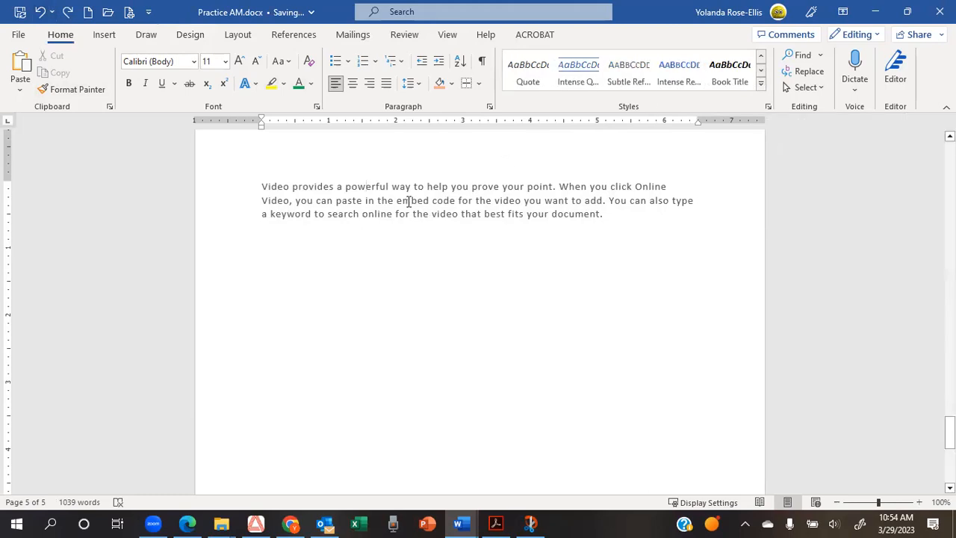
left_click_drag(407, 193, 499, 136)
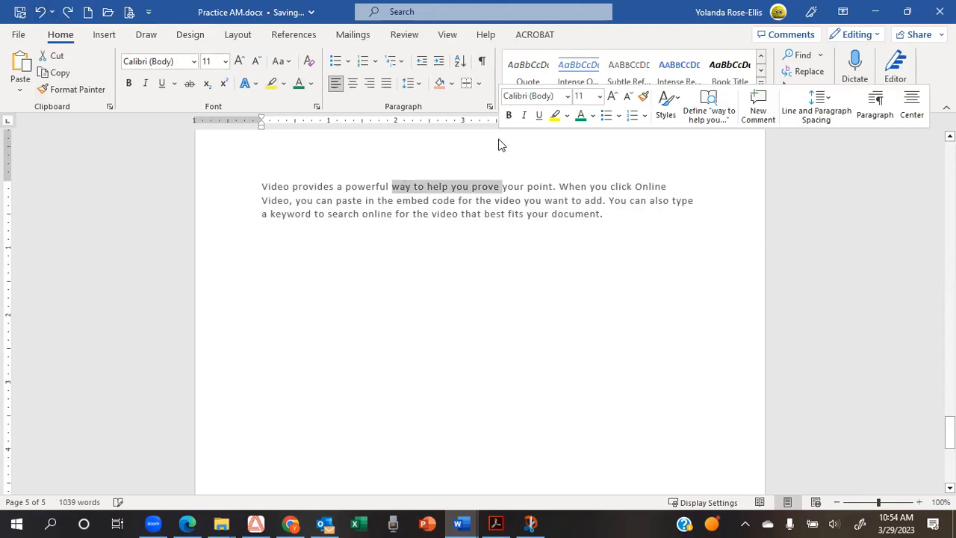
left_click(439, 202)
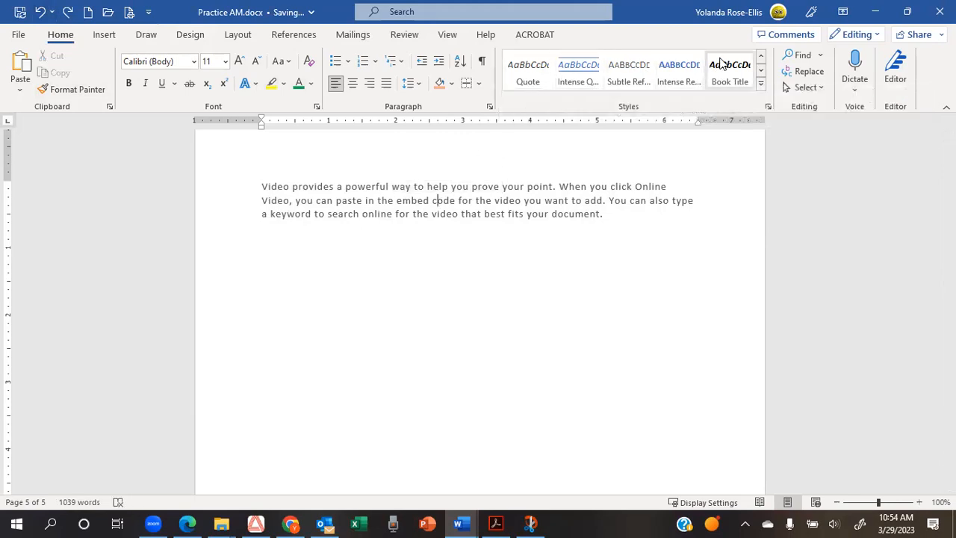
left_click(761, 85)
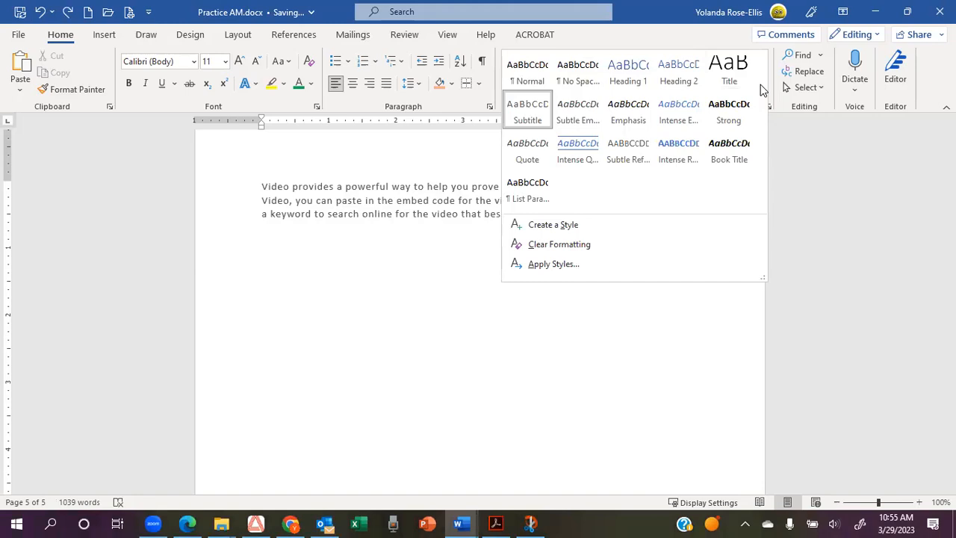
left_click(527, 75)
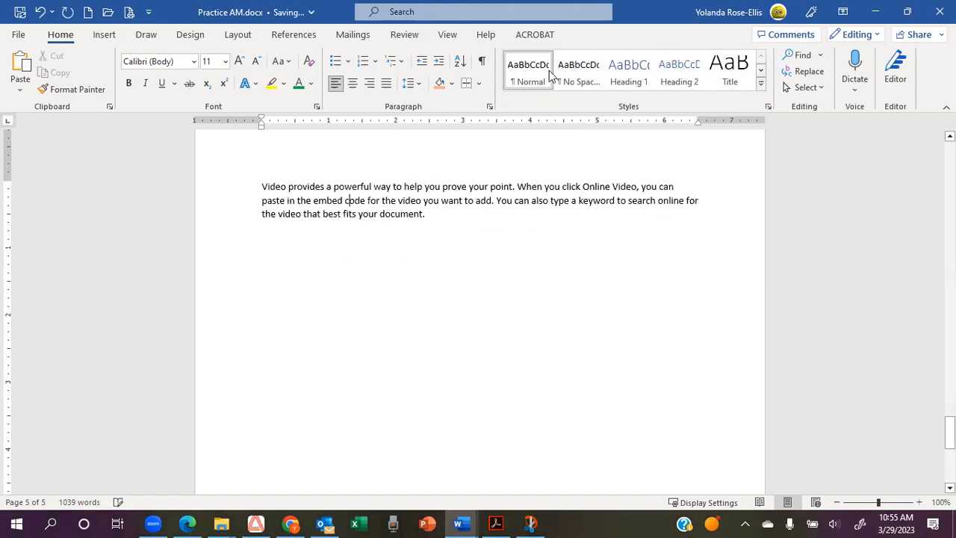
With the cursor in "powerful", apply the Quote style and then the Intense Quote style to the "Video provides" paragraph.
left_click(761, 72)
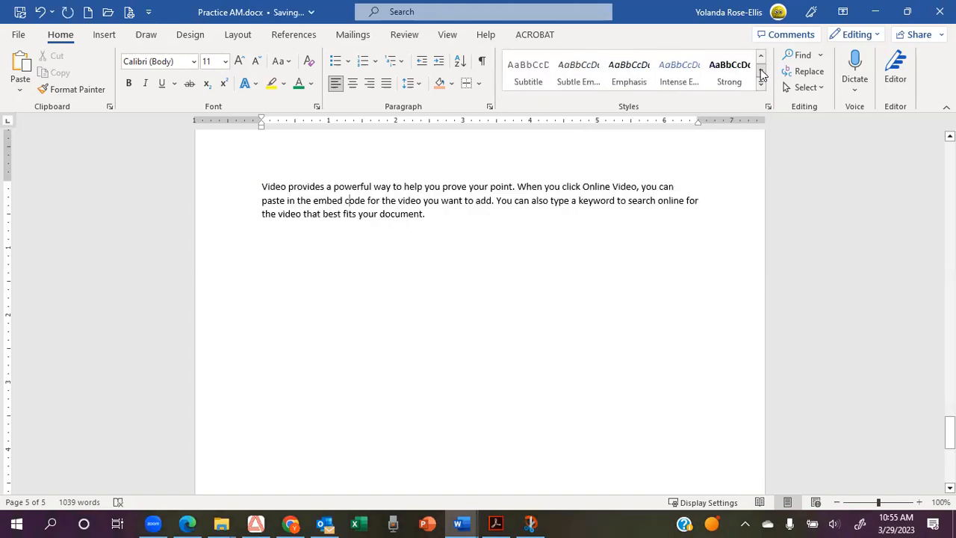
left_click(761, 88)
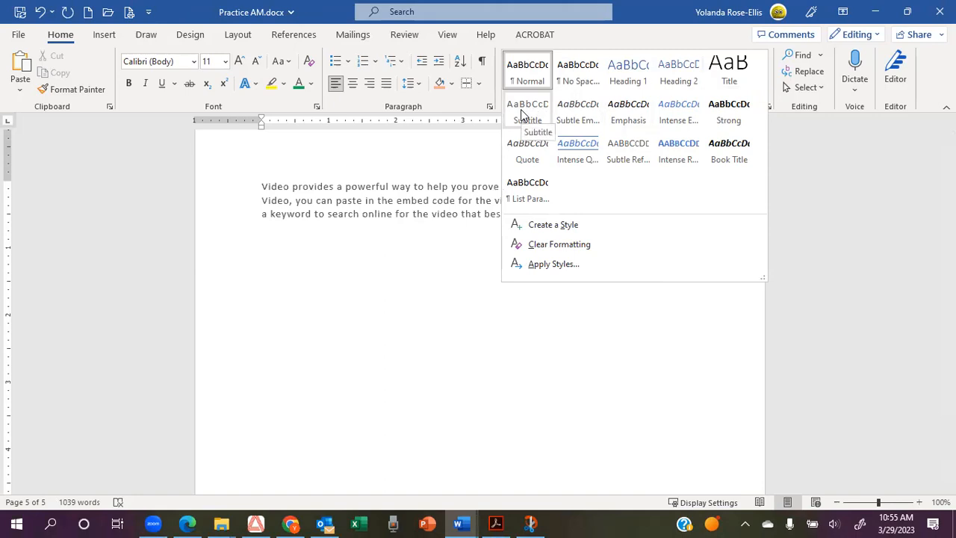
left_click(354, 187)
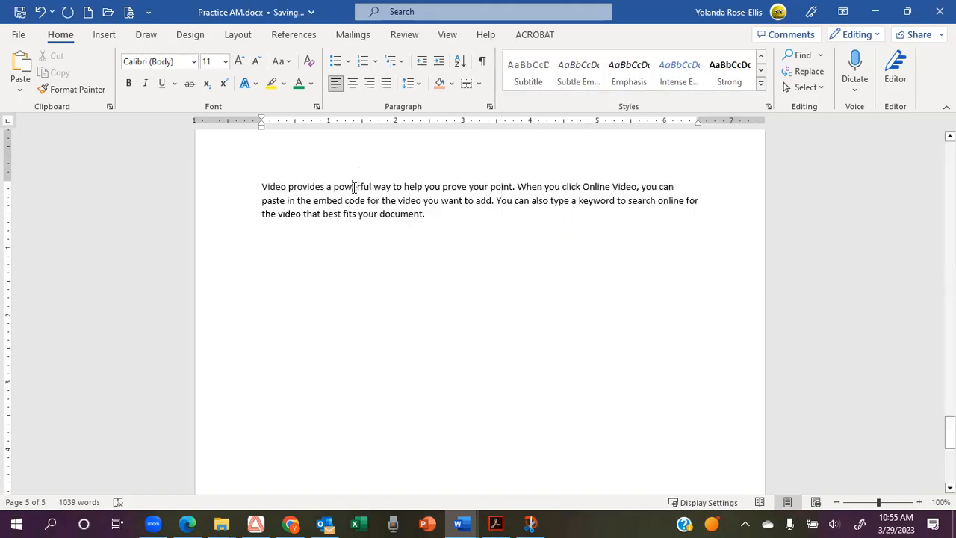
left_click(760, 83)
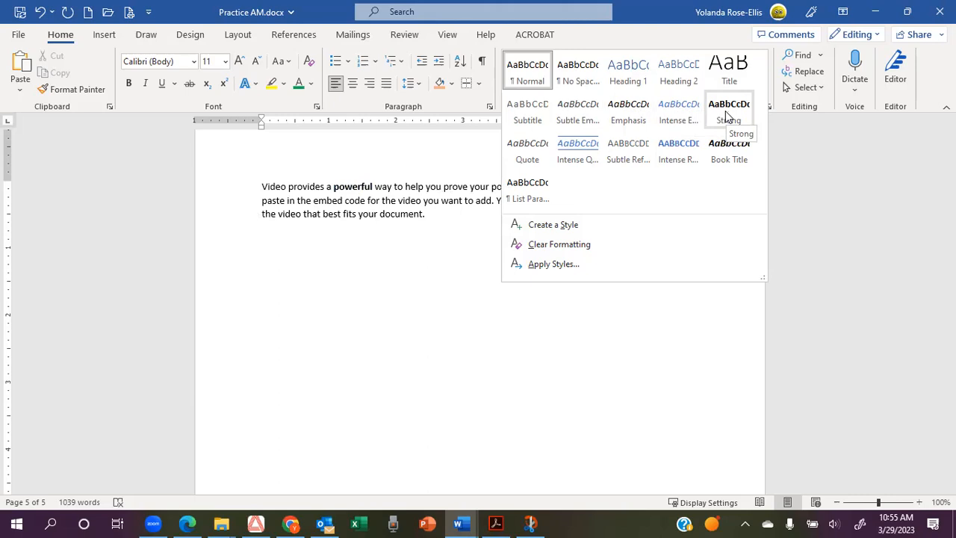
left_click(526, 154)
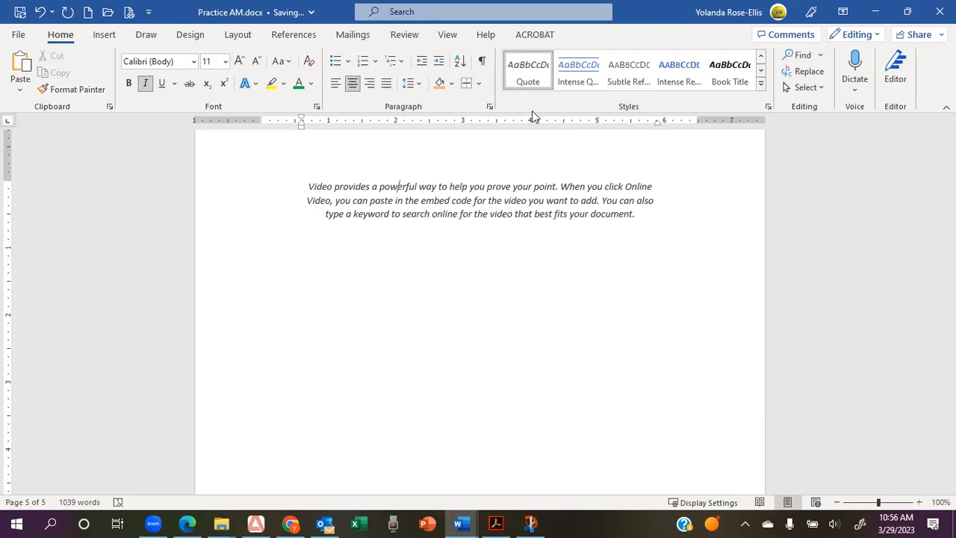
left_click(575, 71)
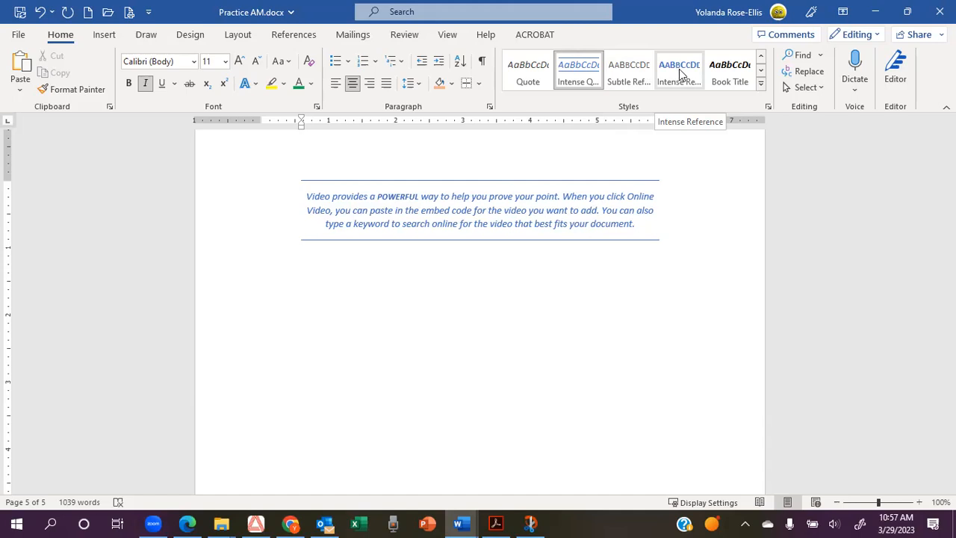
Apply the Book Title style to the word "powerful" and preview other character styles on it.
left_click(761, 83)
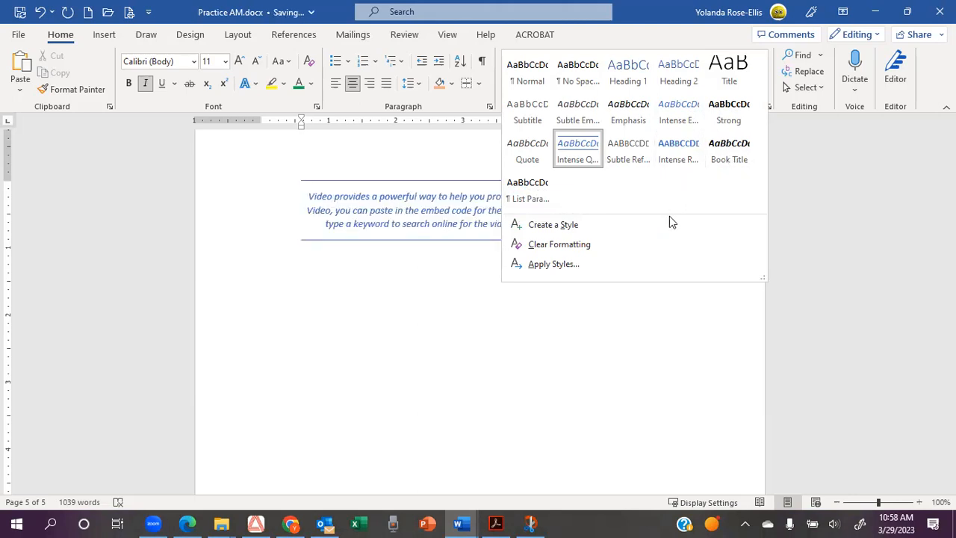
left_click(715, 152)
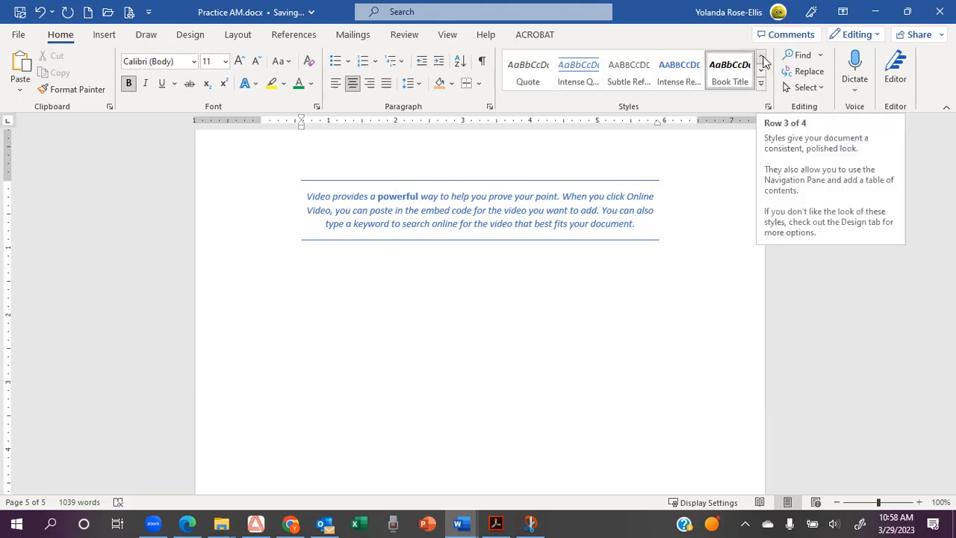
left_click(760, 83)
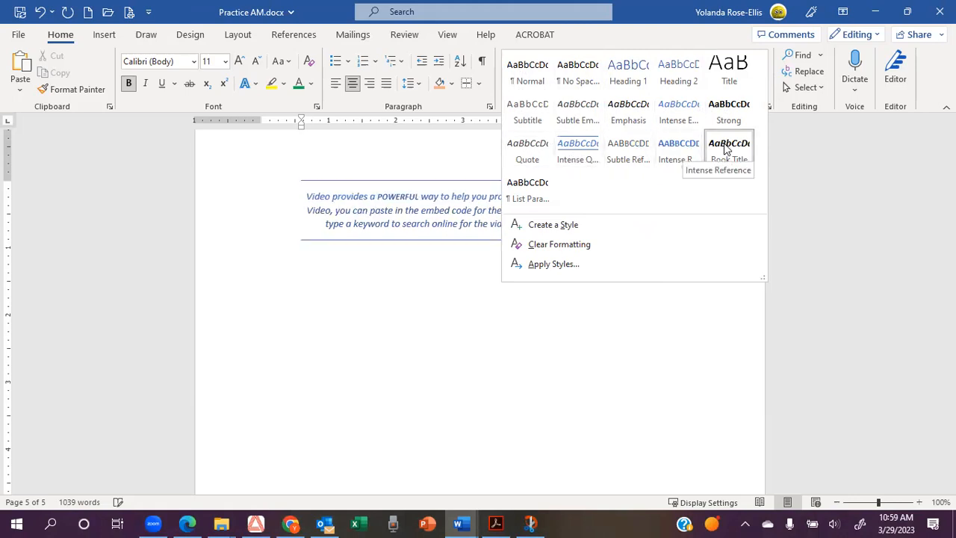
left_click(339, 259)
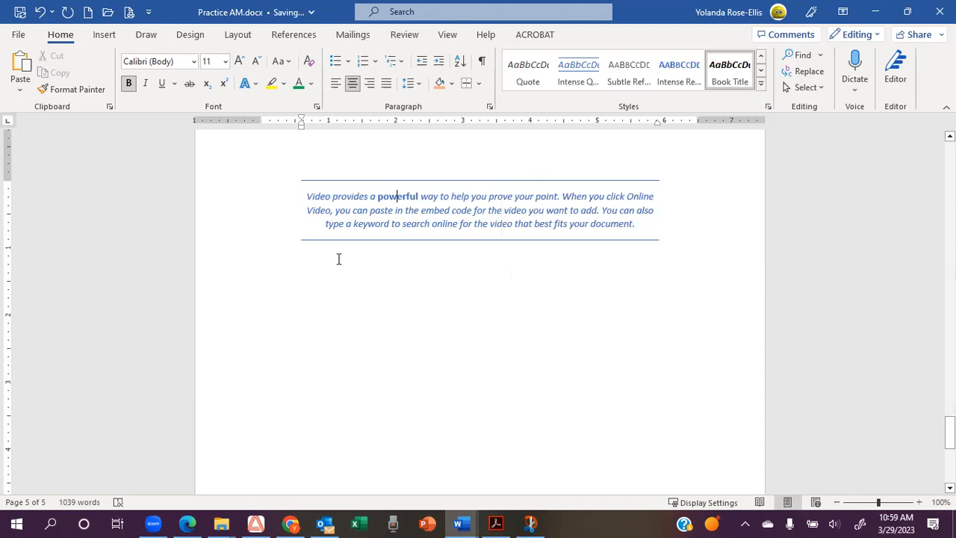
Delete the entire "Video provides" paragraph and generate sample paragraphs in its place with =rand(12).
double_click(212, 204)
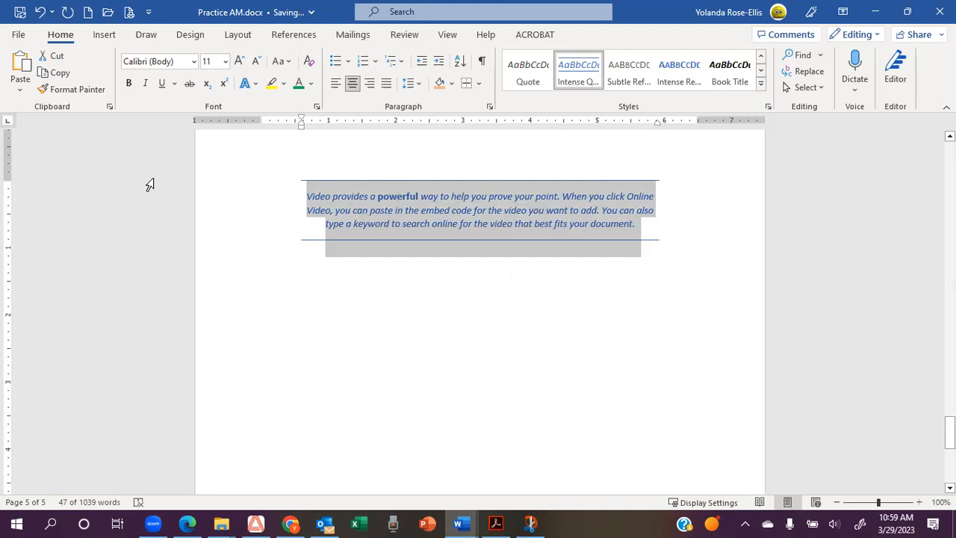
key("Delete")
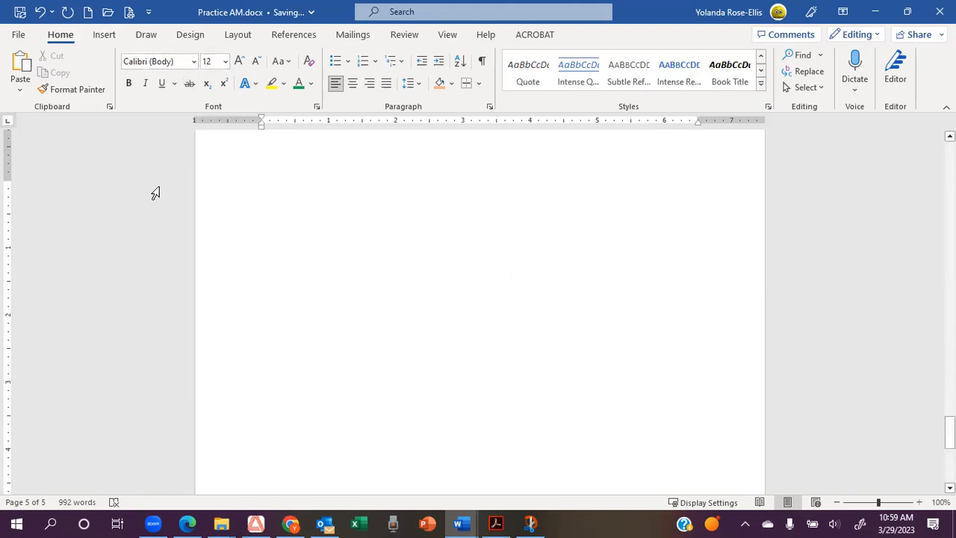
type("=")
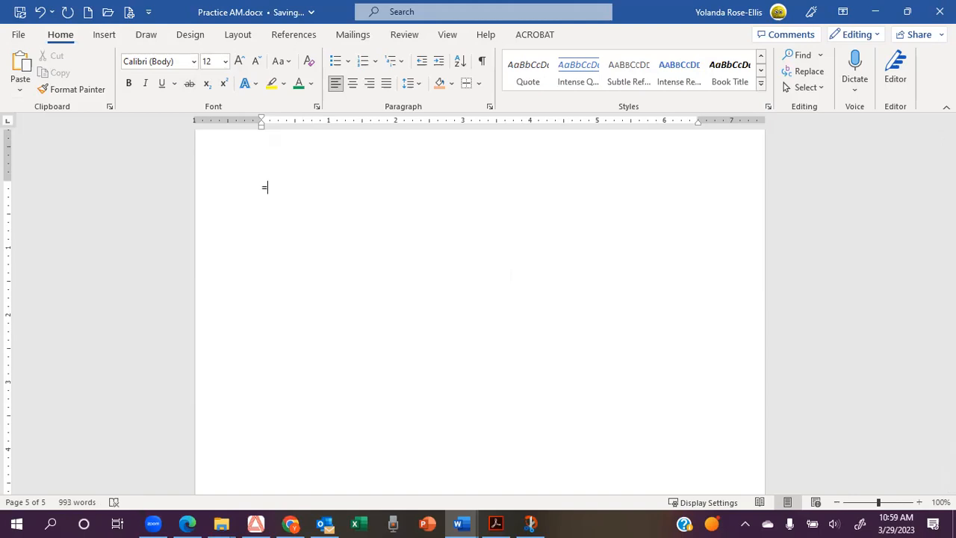
type("rand(12)")
key("Return")
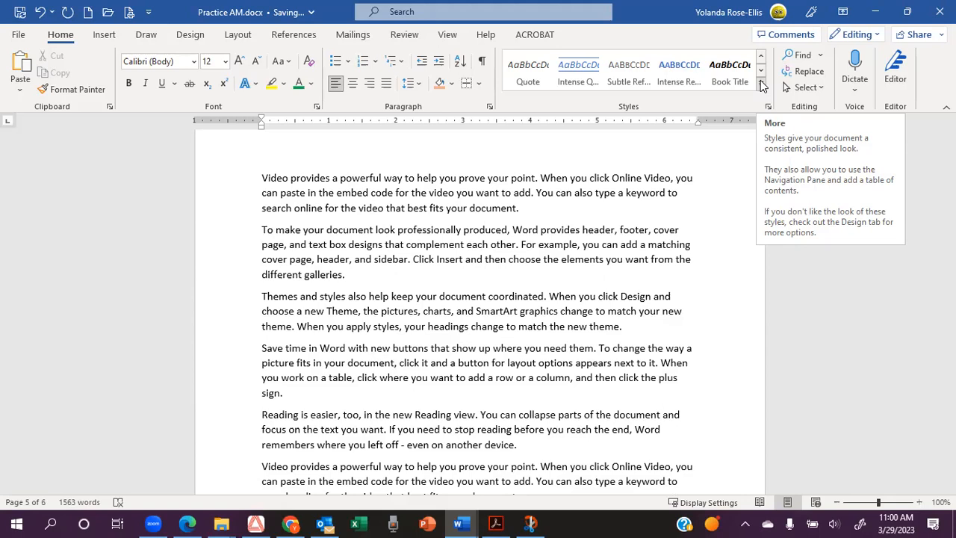
Apply the No Spacing style to the paragraph beginning "To make your document look professionally produced".
left_click(762, 86)
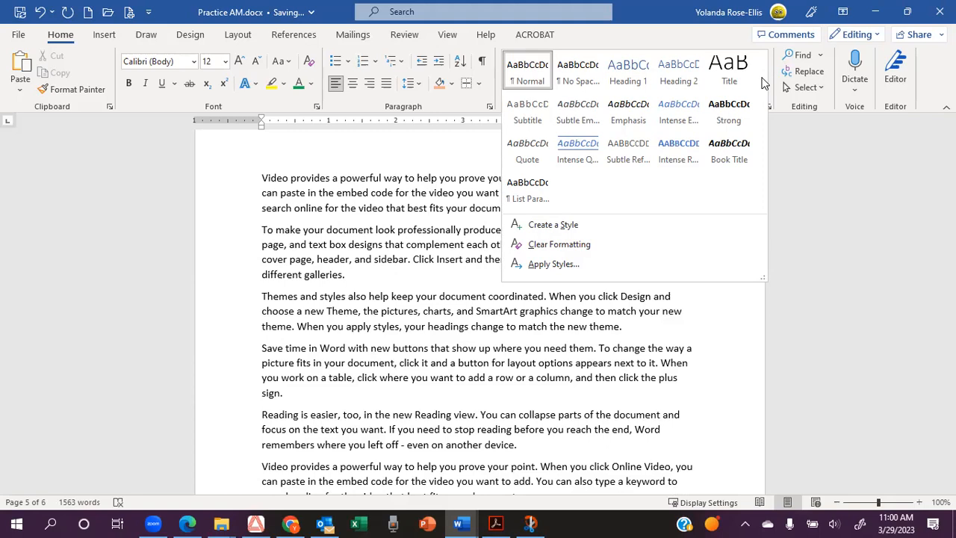
scroll(764, 84, "down", 6)
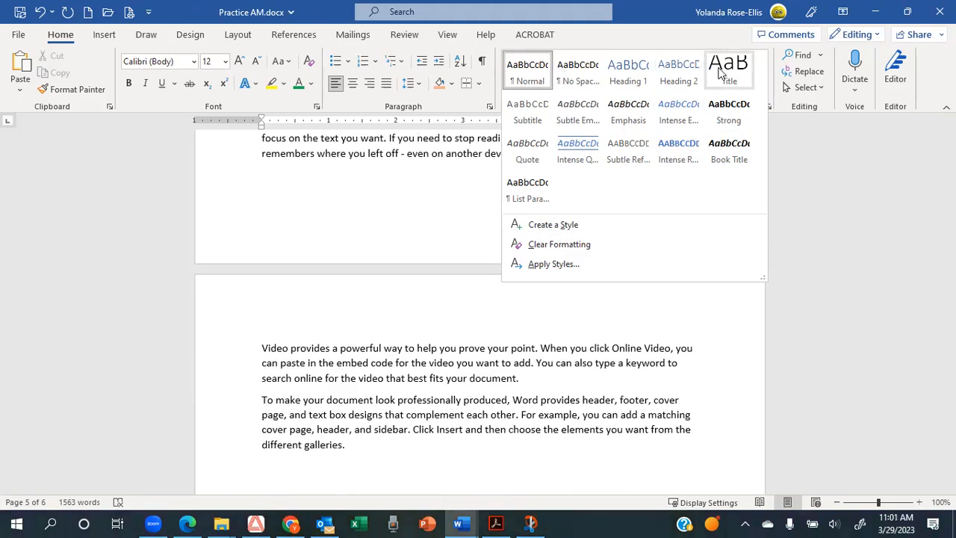
scroll(840, 249, "down", 4)
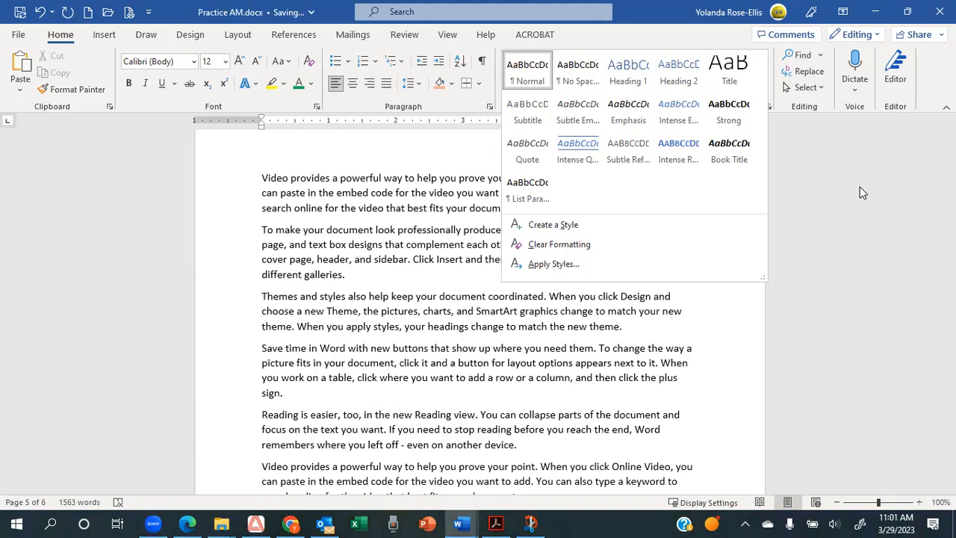
left_click(349, 244)
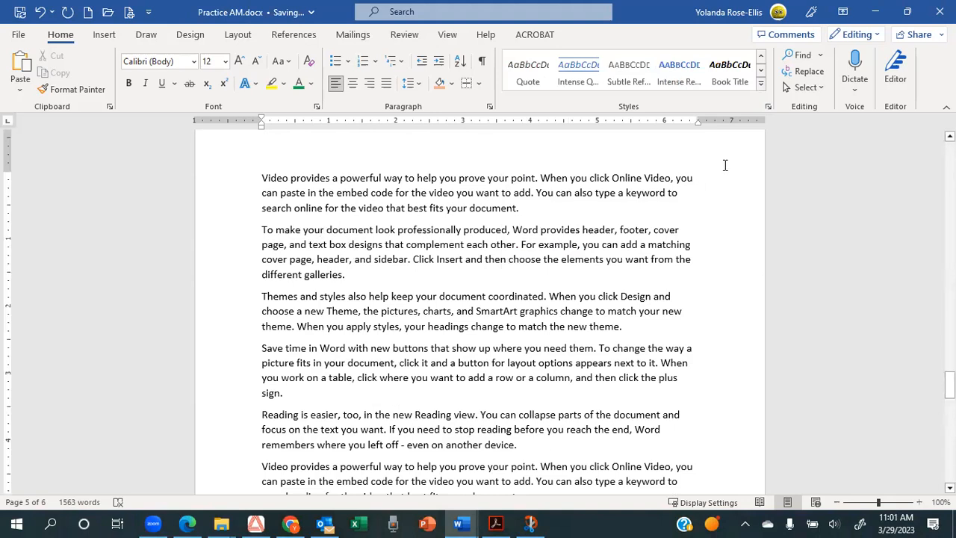
left_click(761, 83)
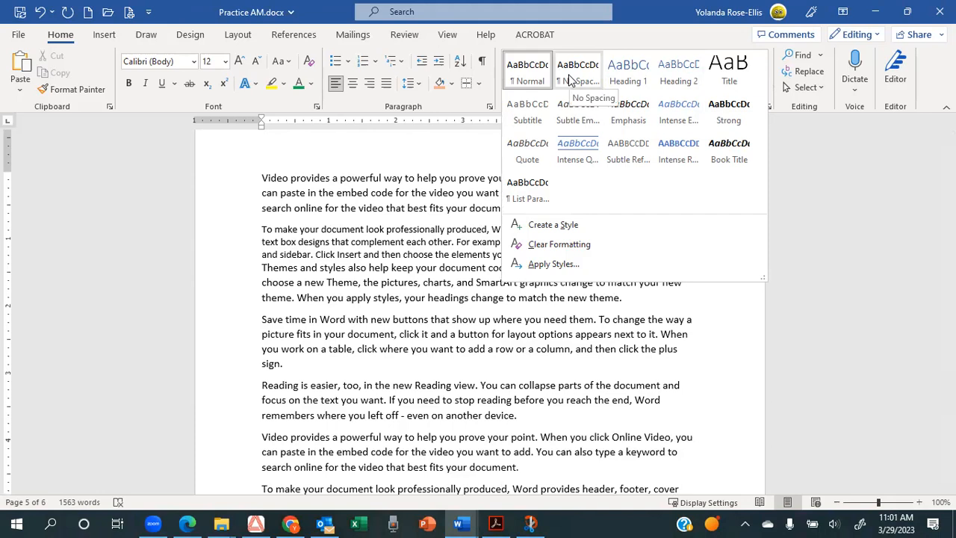
left_click(574, 84)
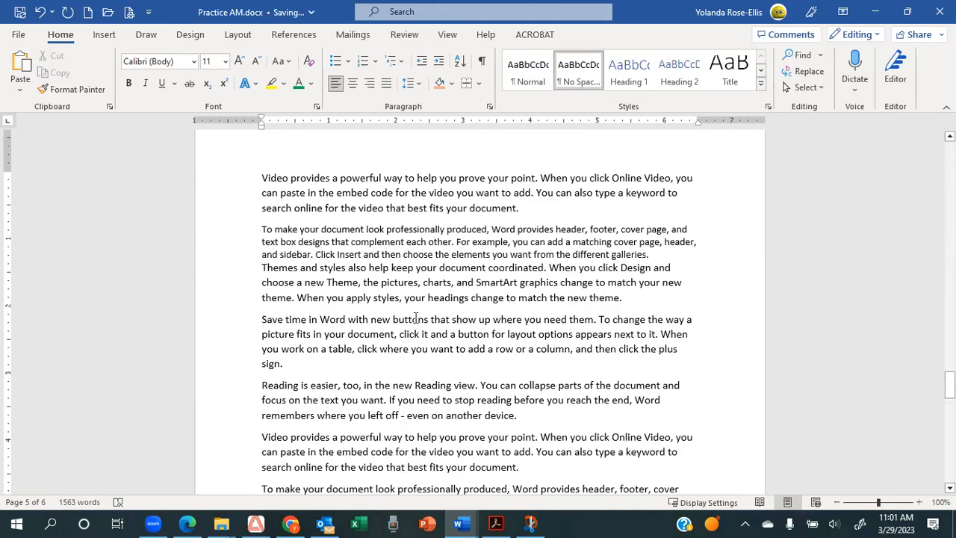
Apply the Subtitle style to the paragraph beginning "Themes and styles also help".
left_click(414, 281)
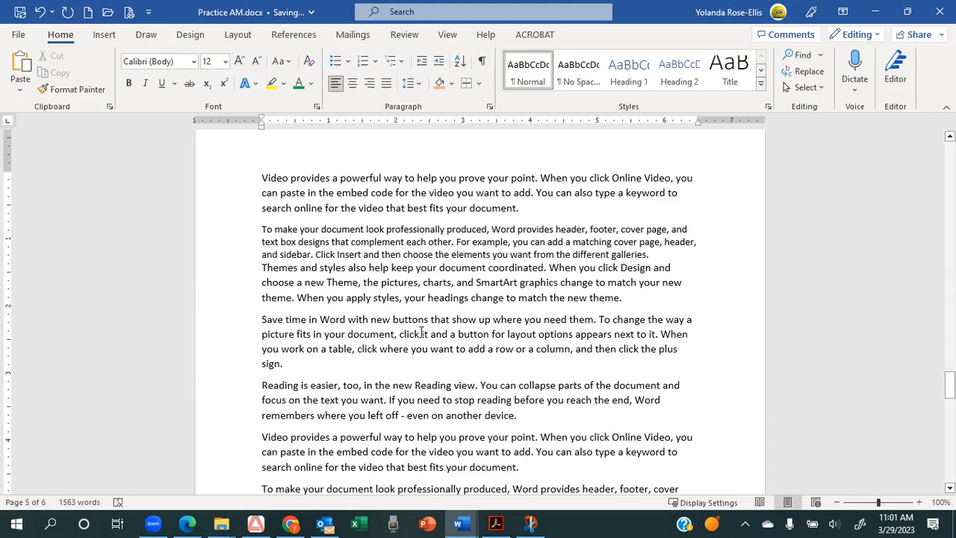
right_click(401, 284)
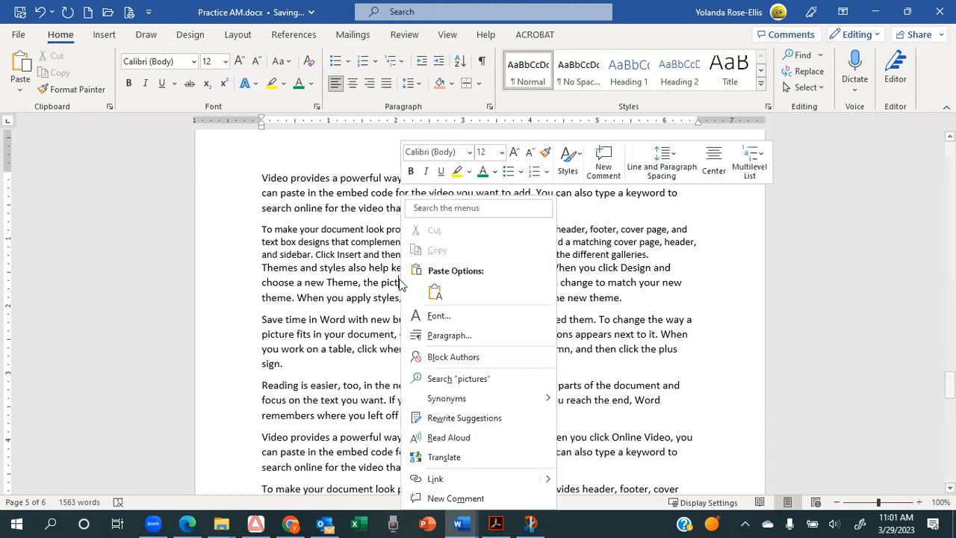
right_click(350, 283)
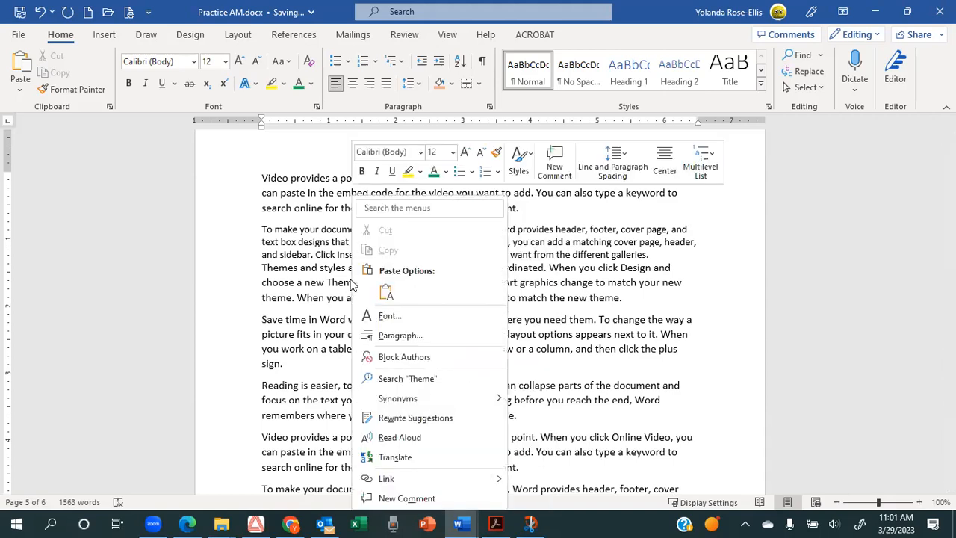
left_click(351, 280)
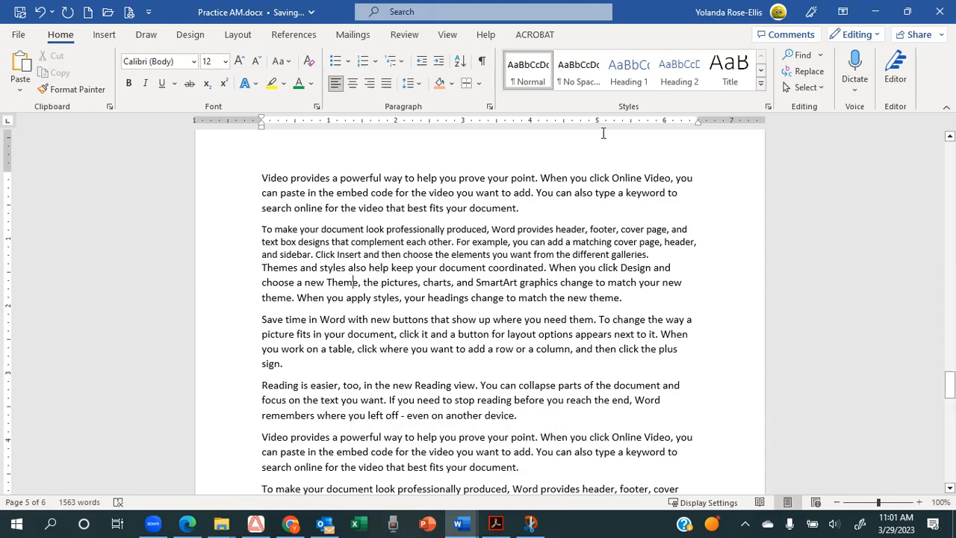
left_click(762, 88)
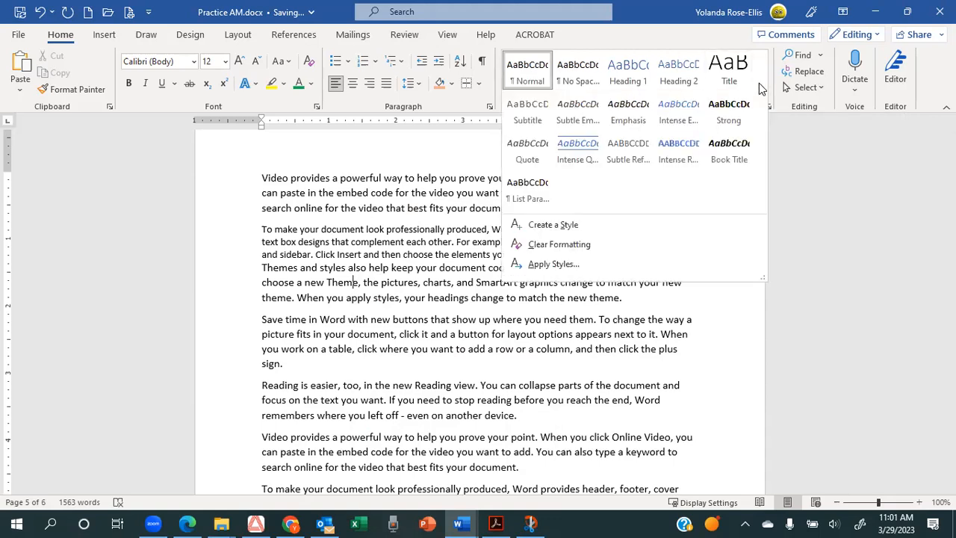
left_click(528, 116)
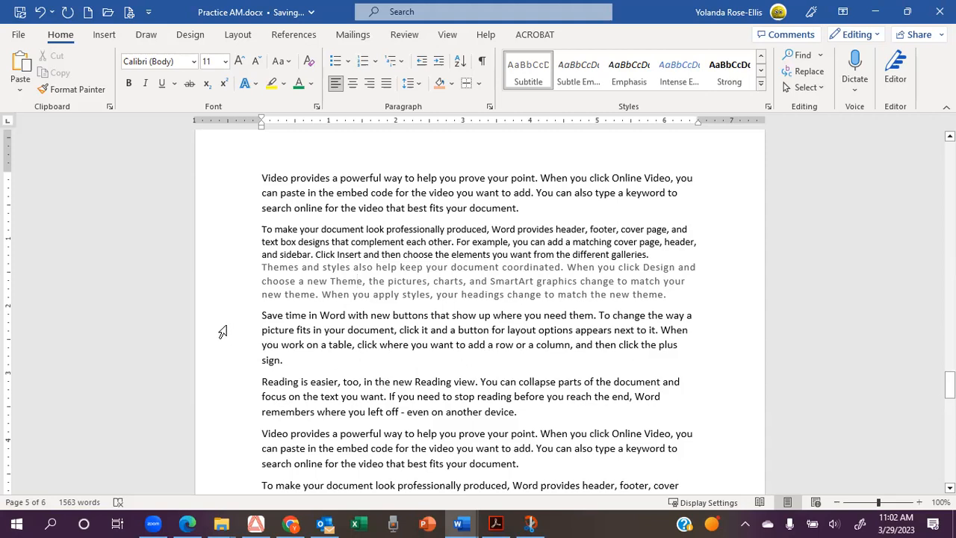
Apply the Subtle Emphasis style to the whole paragraph beginning "Save time in Word with new buttons".
left_click(412, 315)
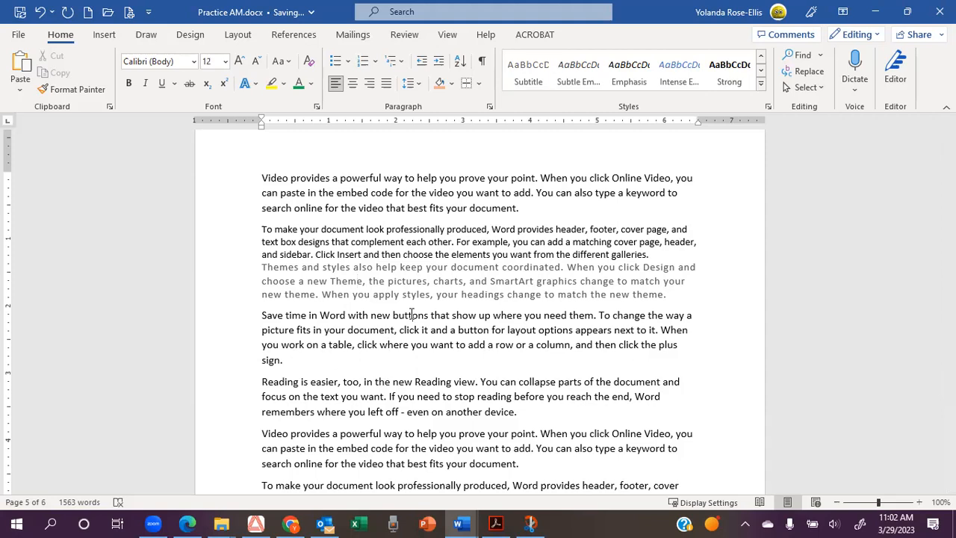
left_click(762, 88)
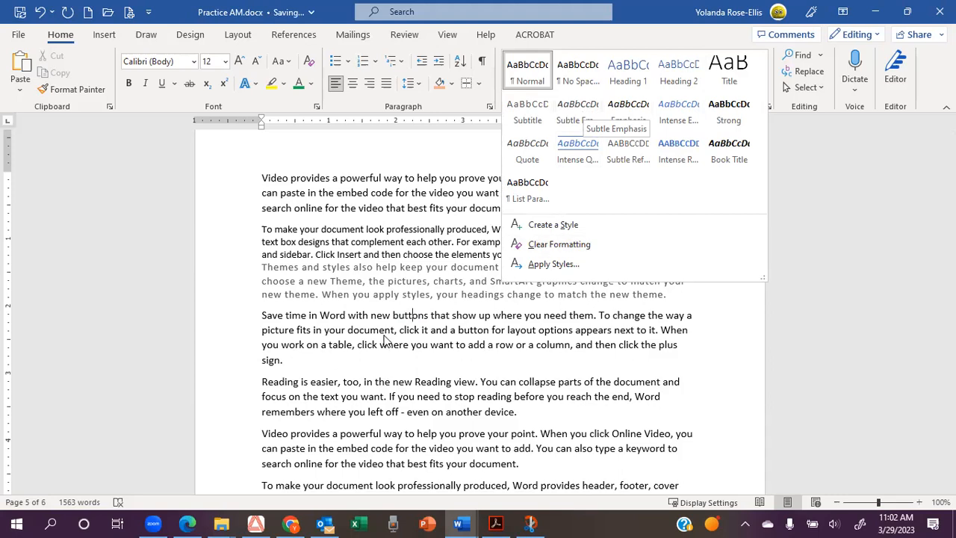
left_click(218, 339)
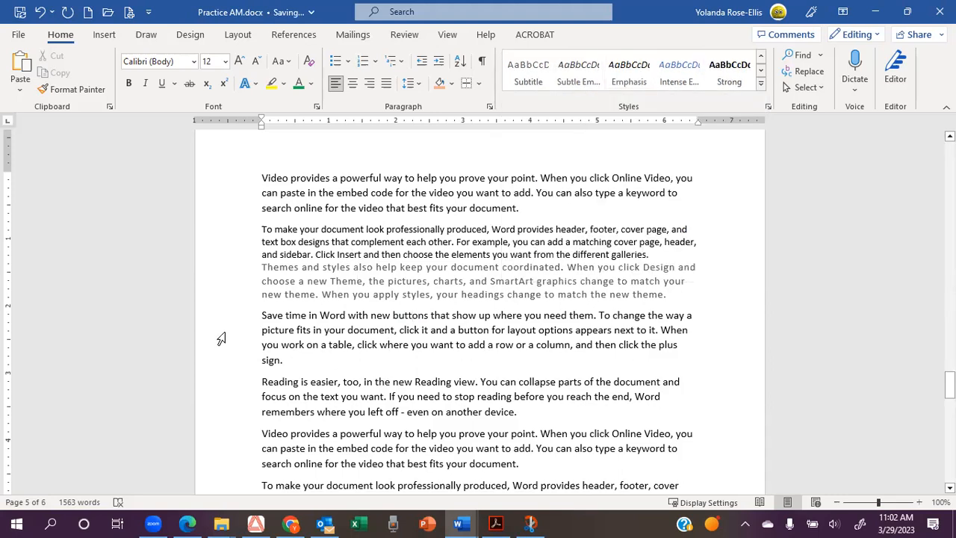
double_click(221, 339)
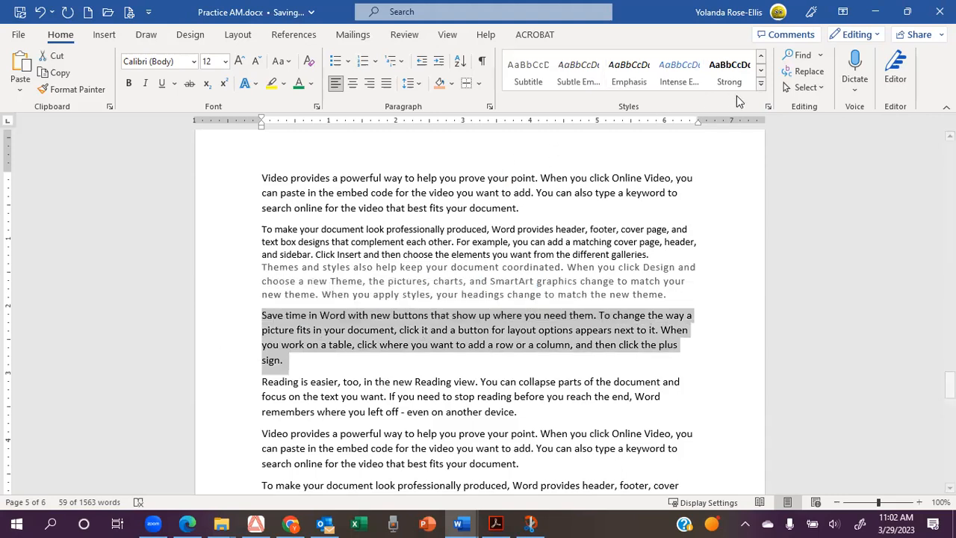
left_click(762, 87)
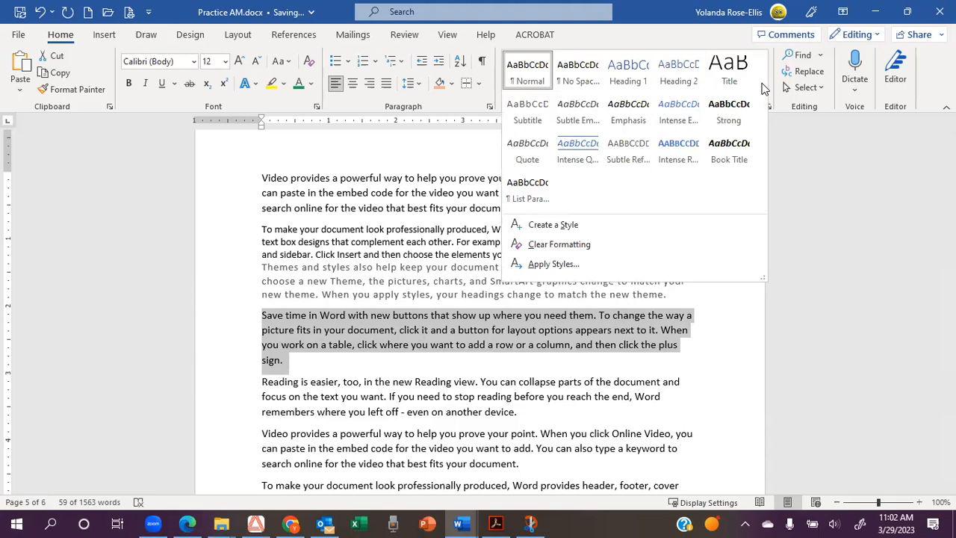
left_click(580, 115)
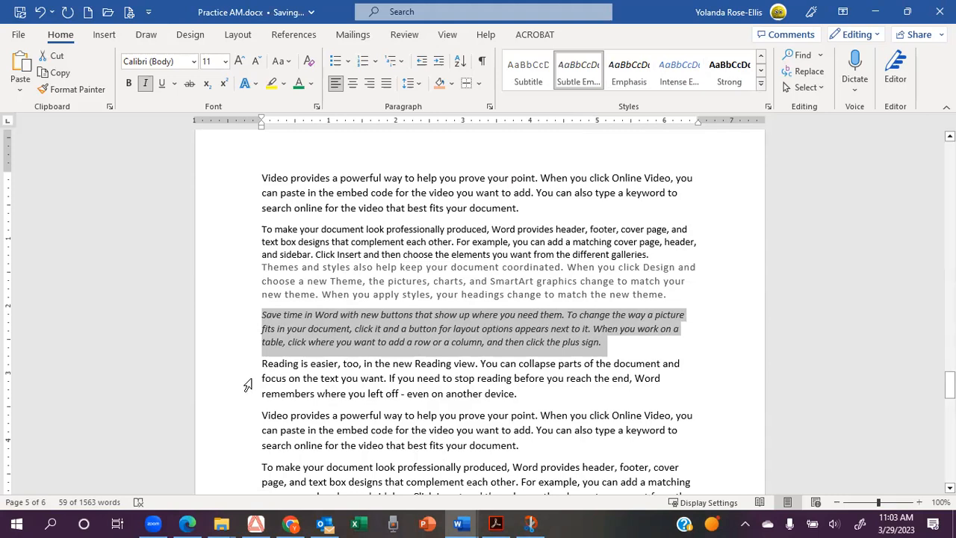
Apply Emphasis to the "Reading is easier" paragraph and Intense Emphasis to the "Video provides" paragraph below it.
double_click(230, 392)
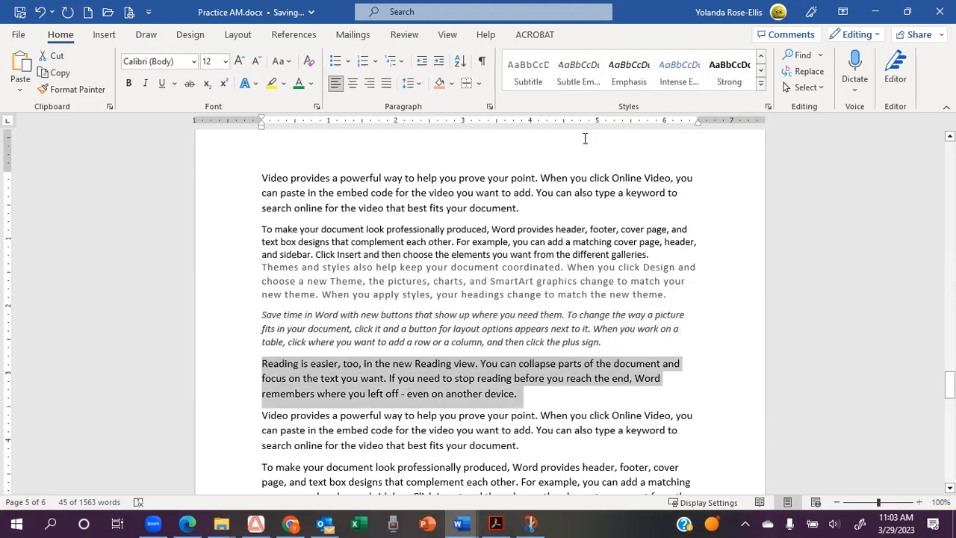
left_click(628, 71)
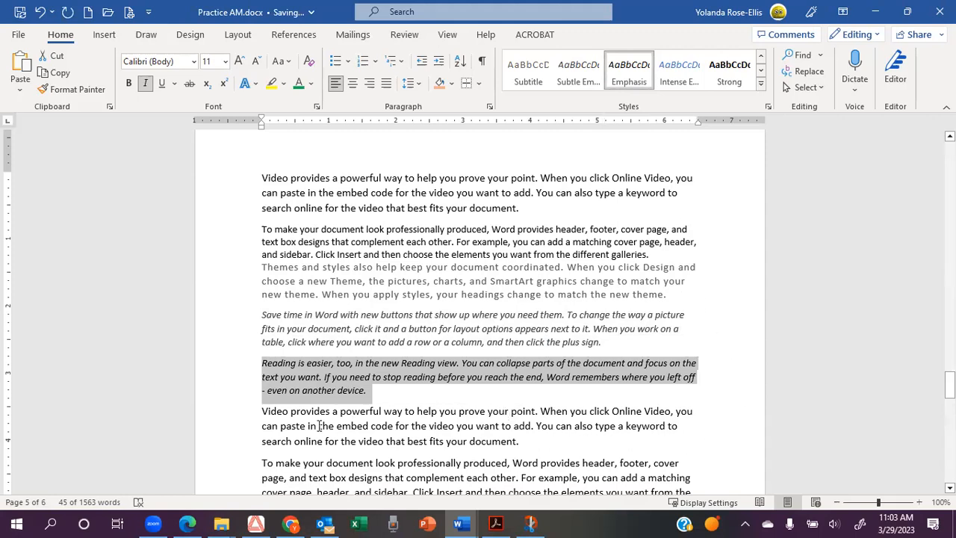
double_click(236, 437)
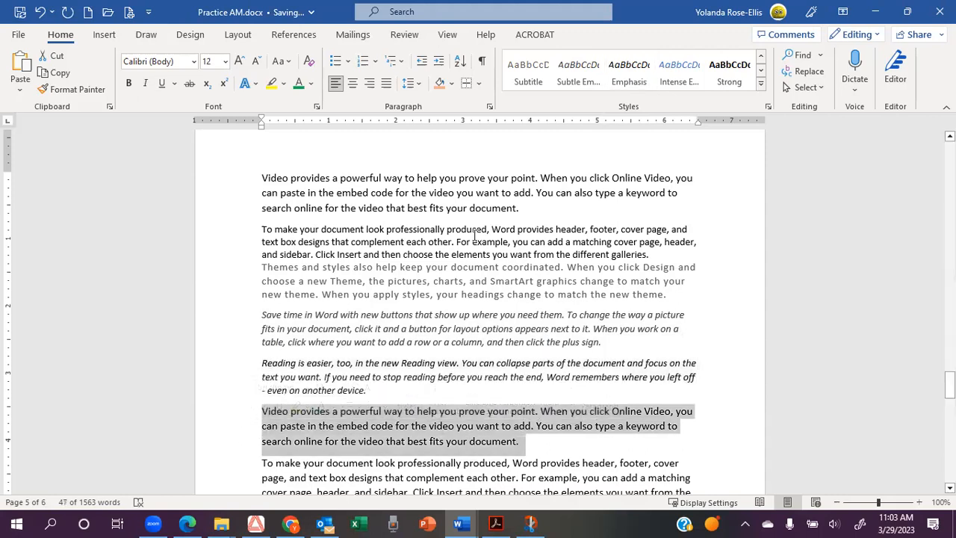
left_click(679, 69)
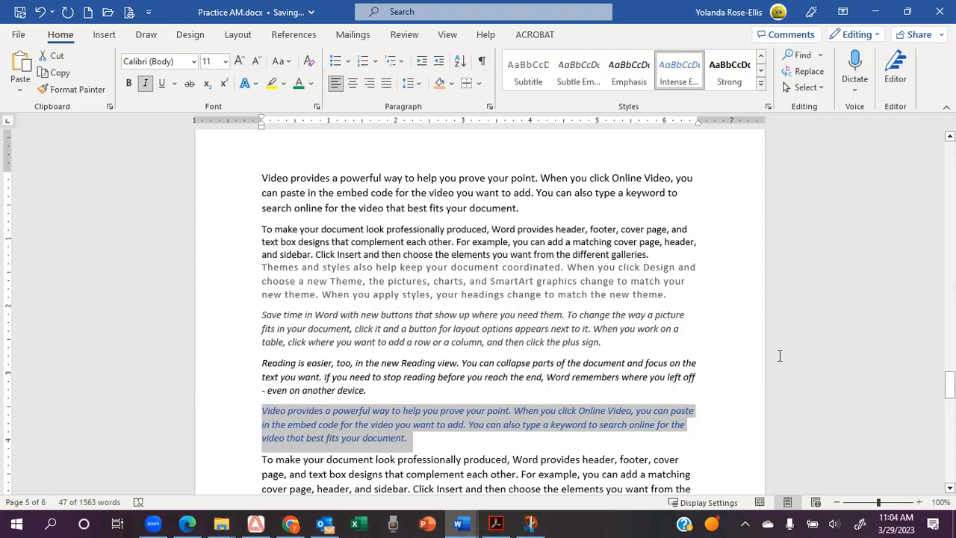
Apply the Strong style to the whole "To make your document look professionally produced" paragraph below the Intense Emphasis paragraph.
scroll(753, 278, "down", 2)
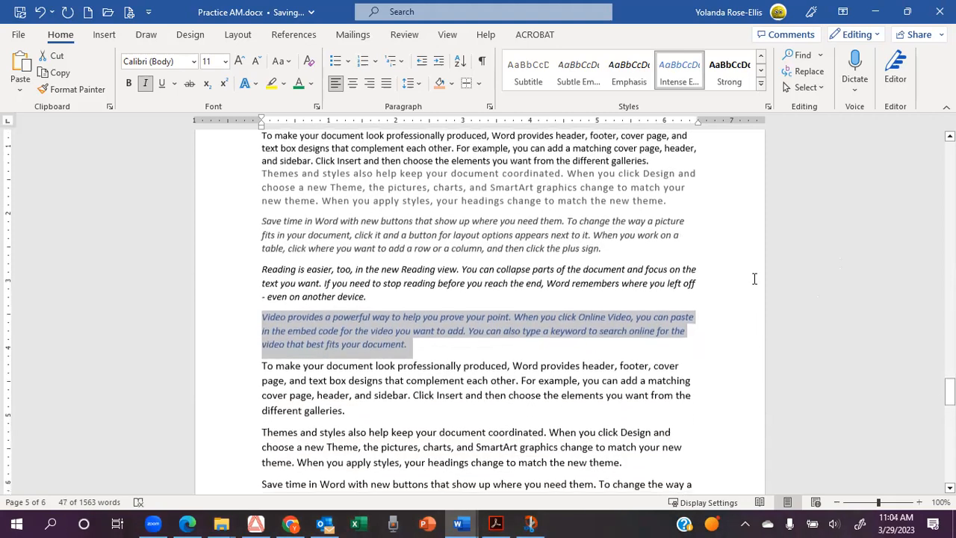
left_click(484, 362)
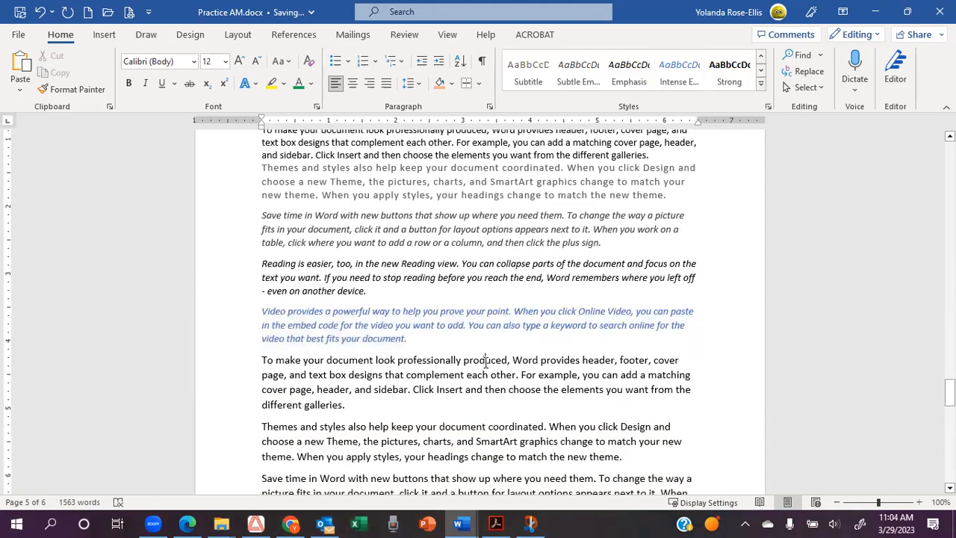
left_click(731, 79)
double_click(232, 381)
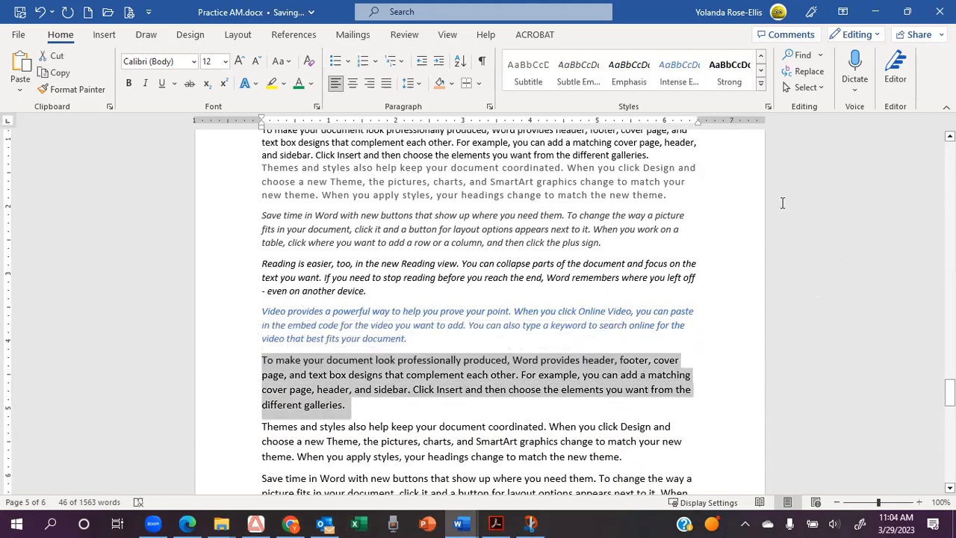
left_click(740, 68)
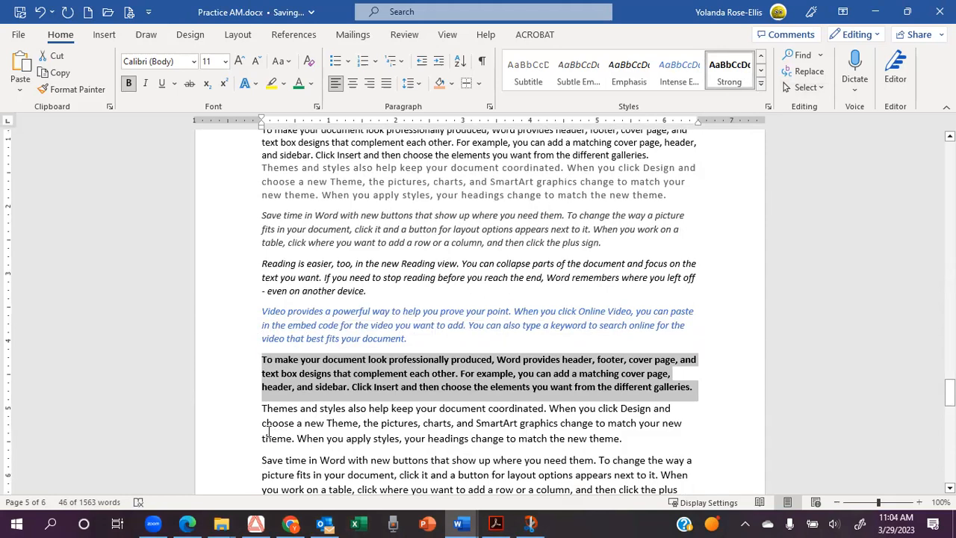
Apply the Quote style to the "Themes and styles also help" paragraph below the Strong paragraph.
left_click(762, 73)
left_click(527, 78)
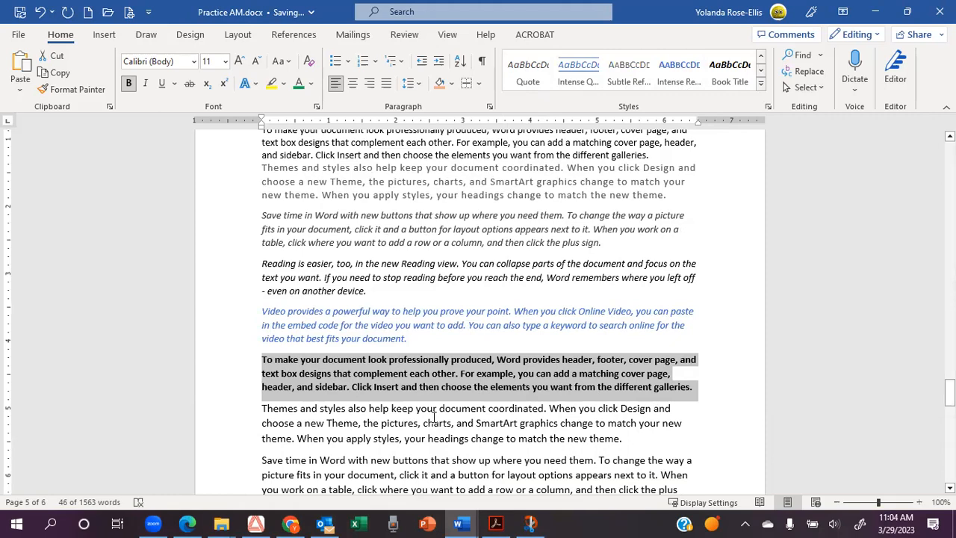
left_click(434, 417)
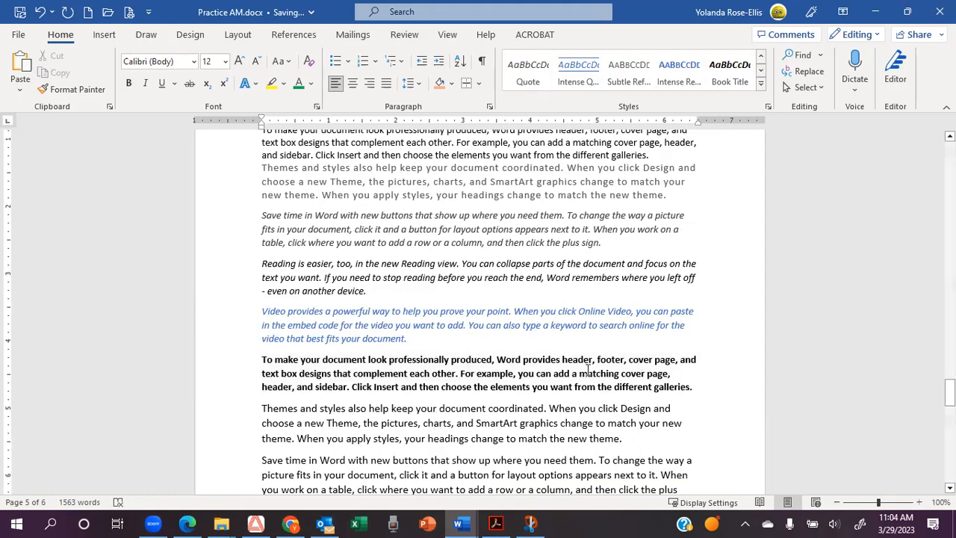
left_click(528, 71)
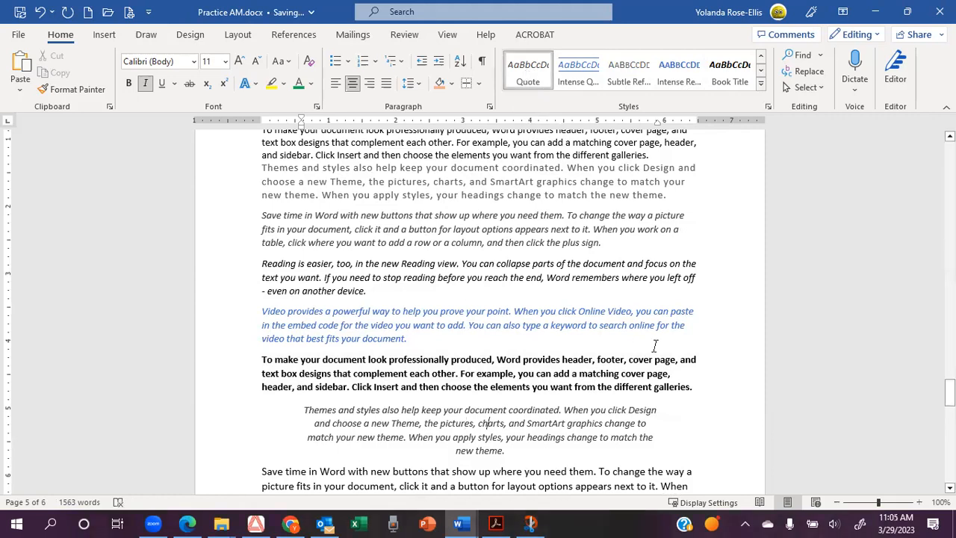
Apply the Intense Quote style to the "Save time in Word" paragraph below the Quote paragraph.
scroll(654, 346, "down", 3)
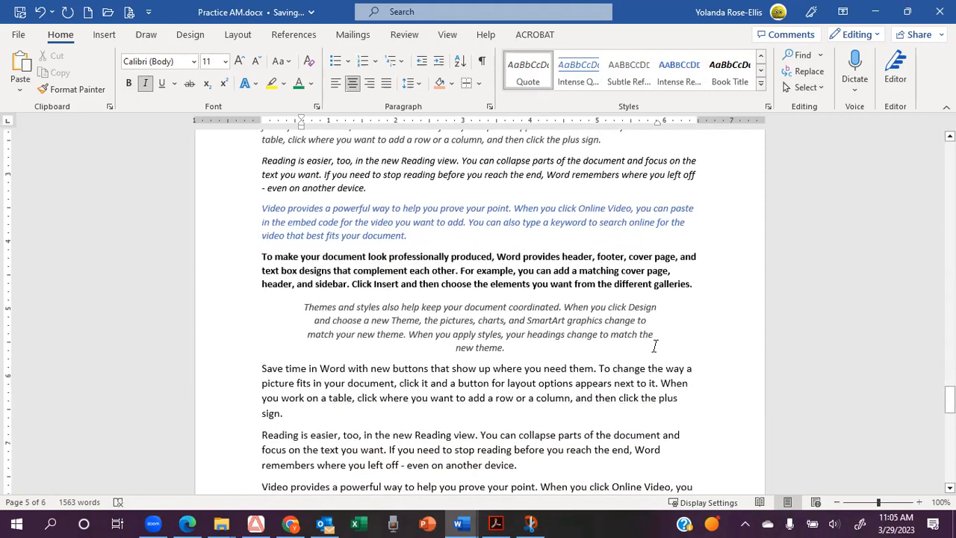
scroll(655, 346, "down", 3)
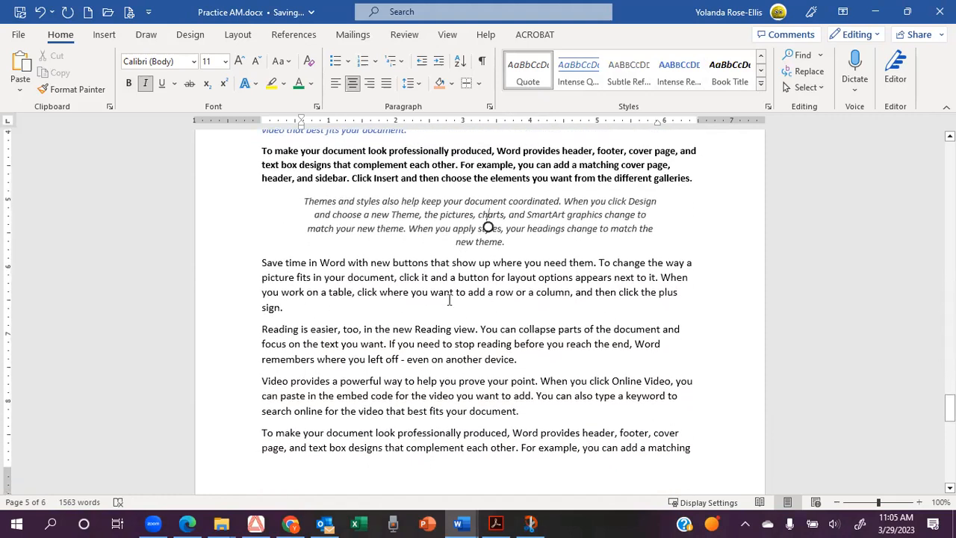
left_click(479, 263)
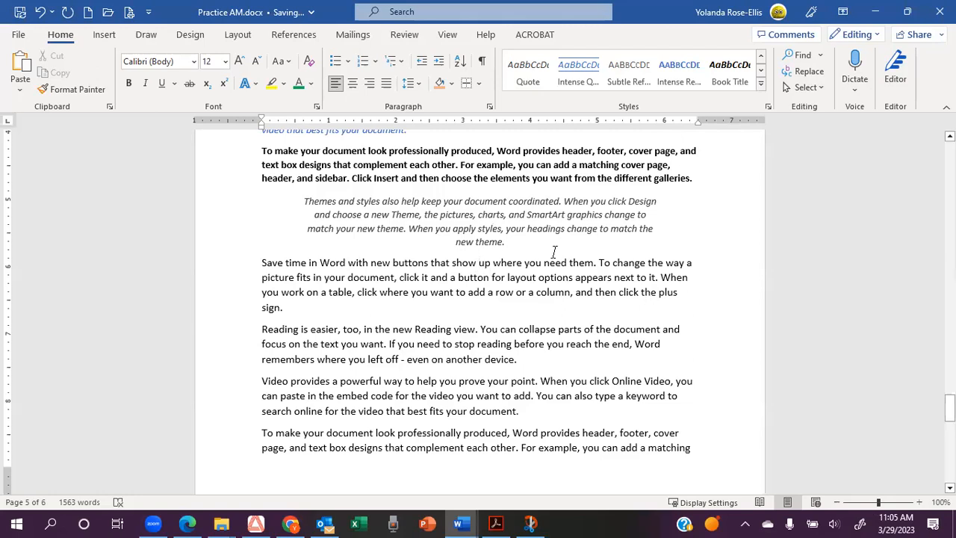
left_click(579, 71)
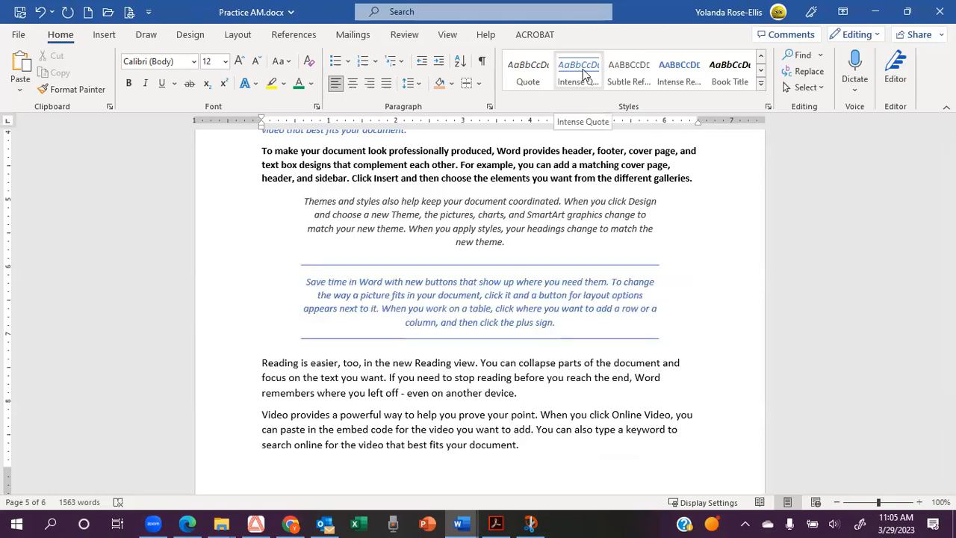
left_click(583, 75)
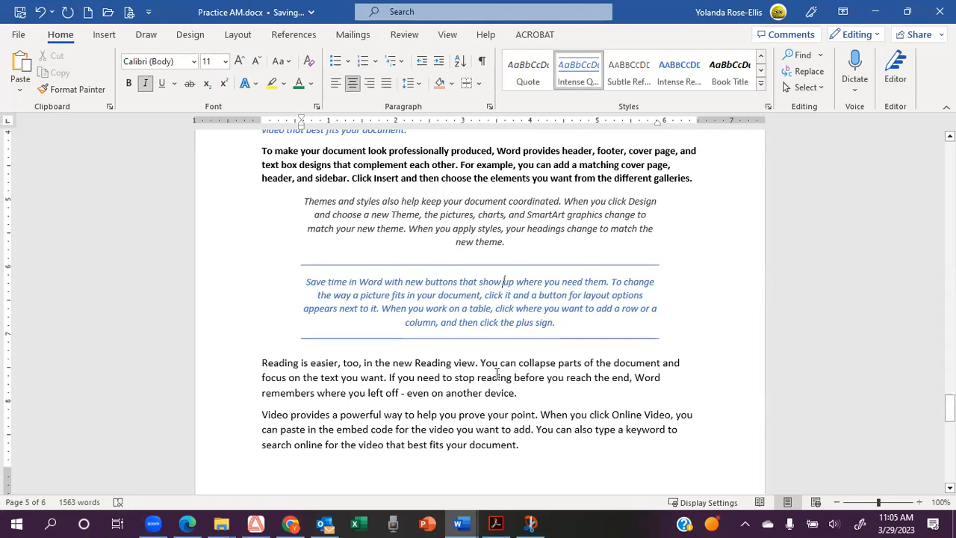
Apply the Subtle Reference style to the whole "Reading is easier" paragraph below the Intense Quote paragraph.
left_click(477, 364)
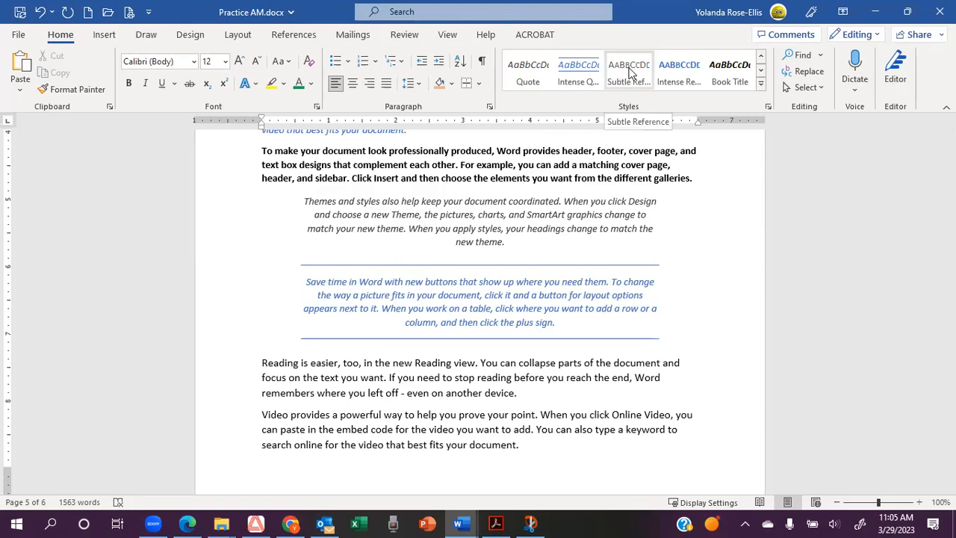
left_click(629, 69)
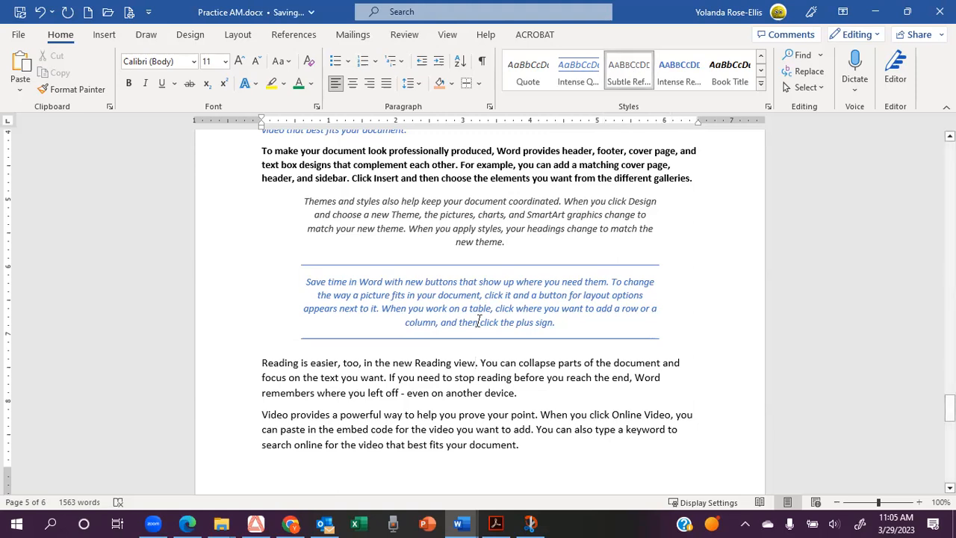
double_click(246, 373)
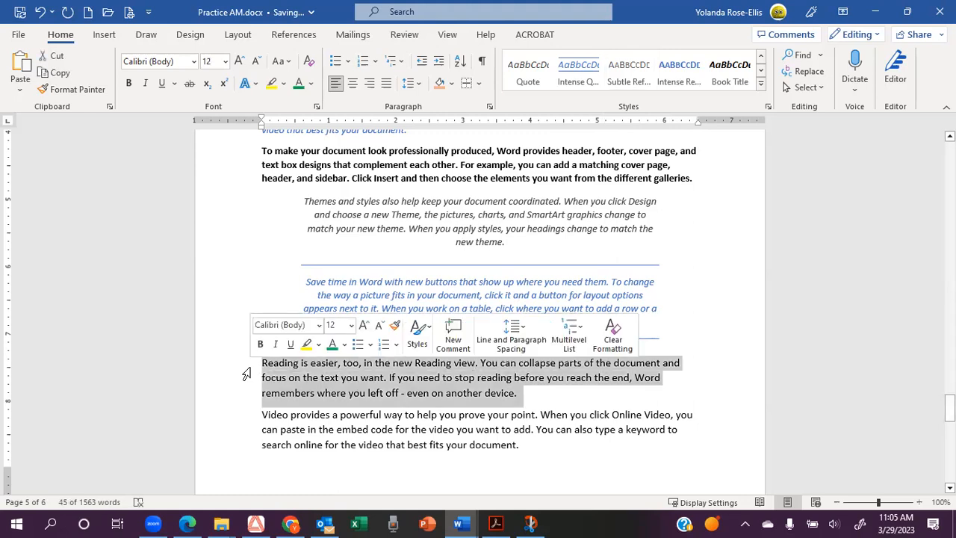
left_click(636, 72)
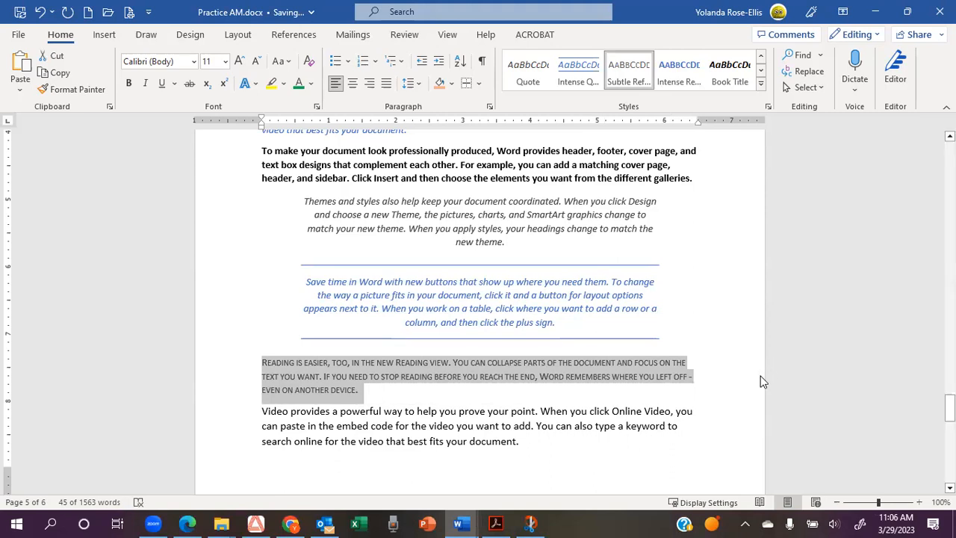
Apply the Intense Reference style to the whole "Video provides" paragraph at the end of page 5.
scroll(755, 380, "down", 2)
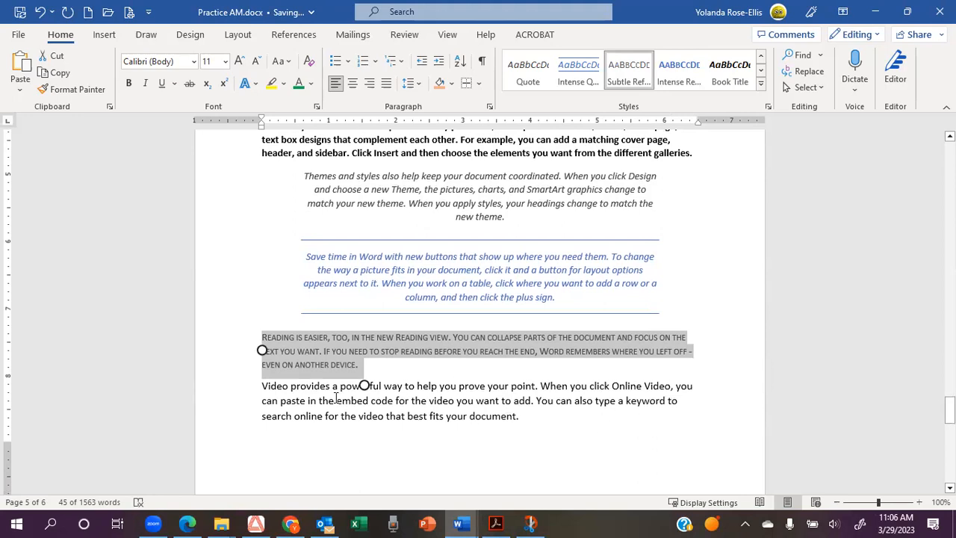
left_click(232, 403)
double_click(231, 404)
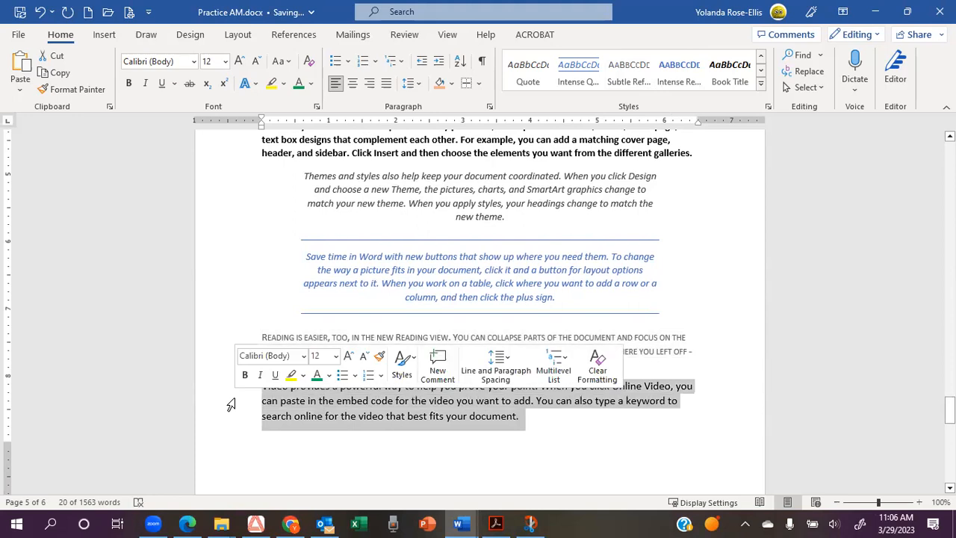
left_click(682, 77)
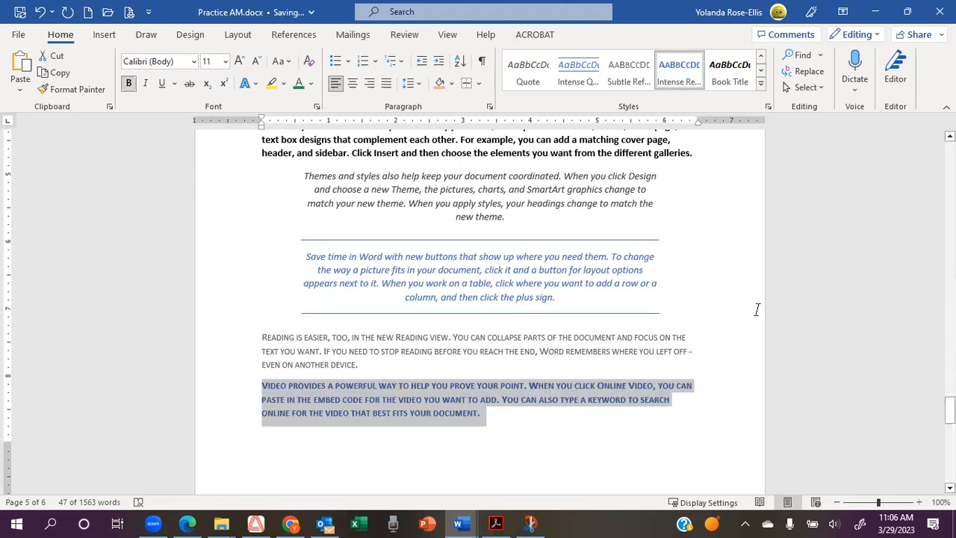
Review the differently styled sample paragraphs on page 5 to compare their formatting.
scroll(767, 375, "down", 2)
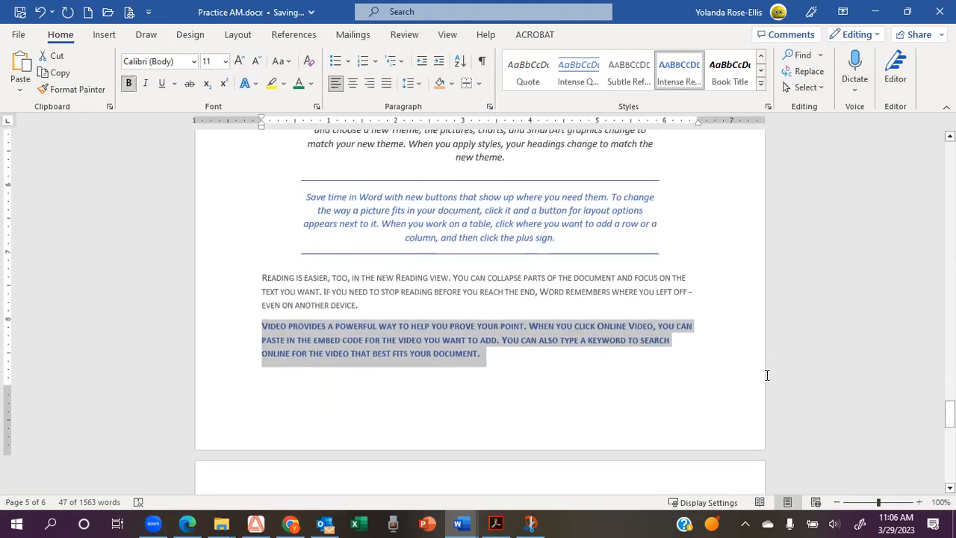
scroll(766, 375, "up", 4)
scroll(767, 375, "down", 3)
left_click(720, 357)
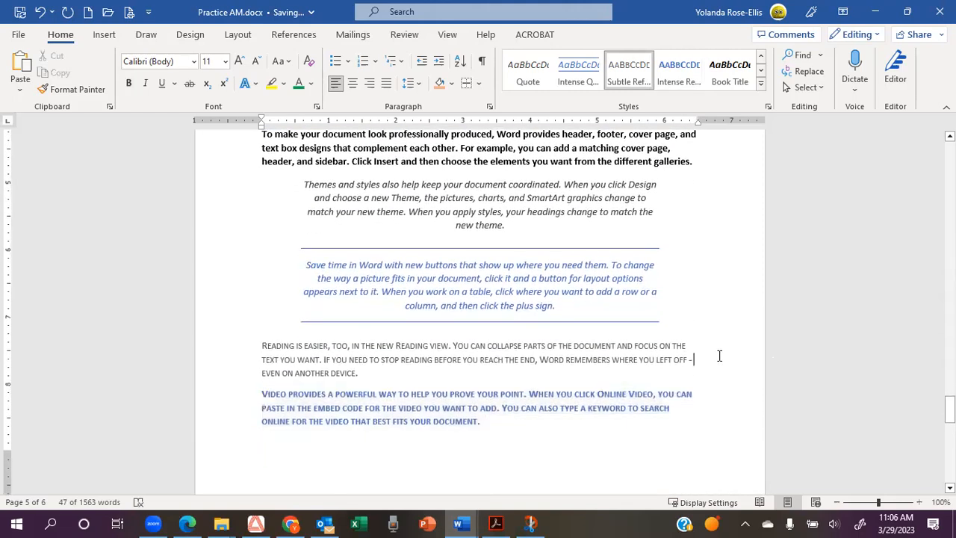
scroll(718, 368, "up", 4)
scroll(718, 369, "up", 2)
scroll(718, 369, "down", 8)
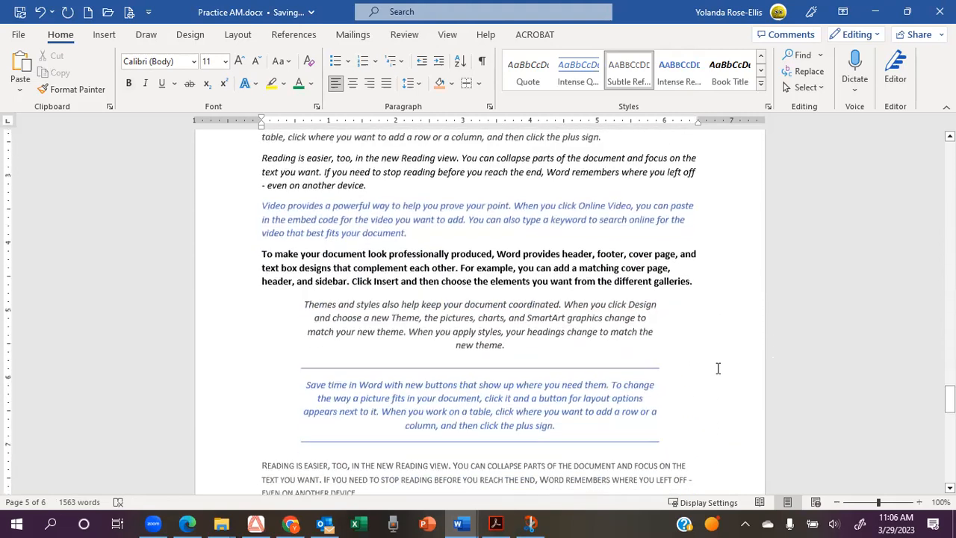
Apply the Book Title style to the whole "To make your document look professionally produced" paragraph on page 6.
scroll(718, 368, "down", 6)
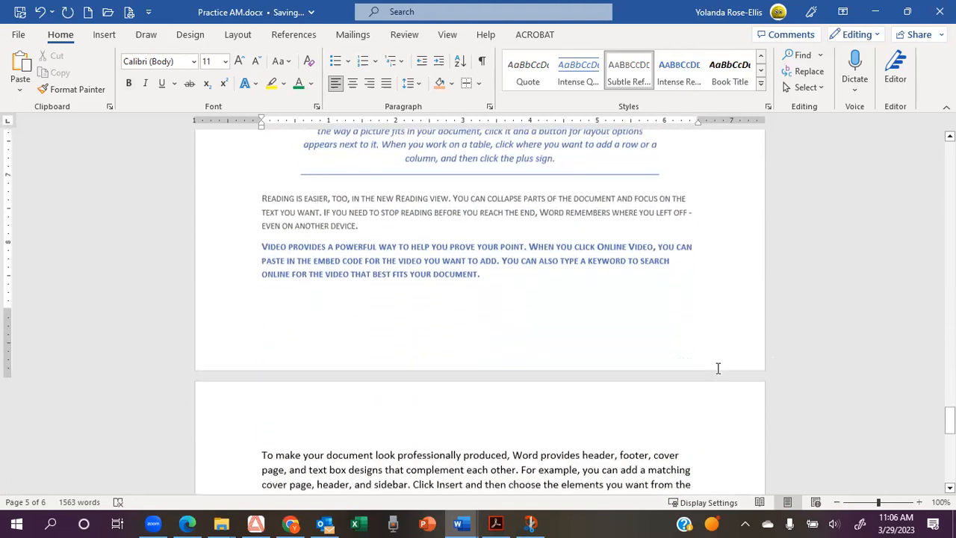
scroll(718, 368, "up", 1)
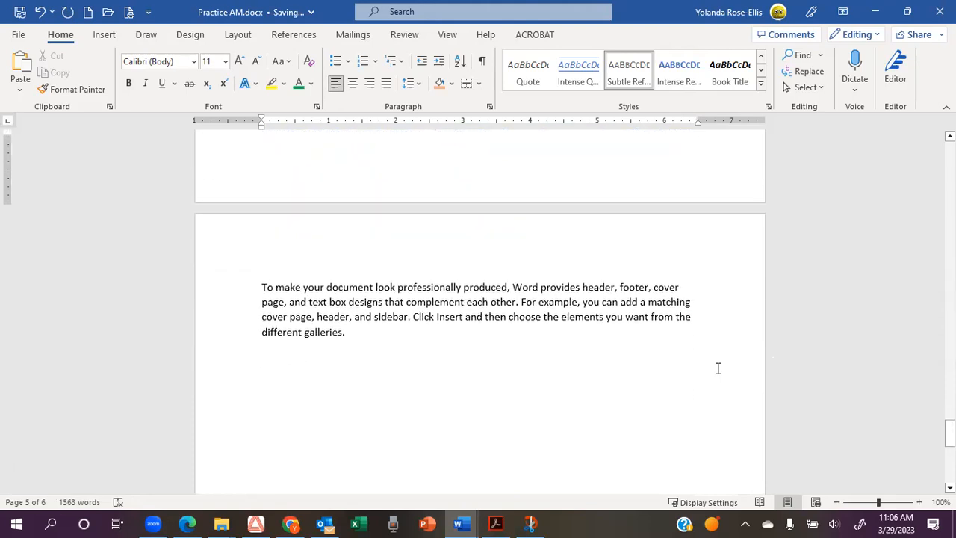
left_click(245, 302)
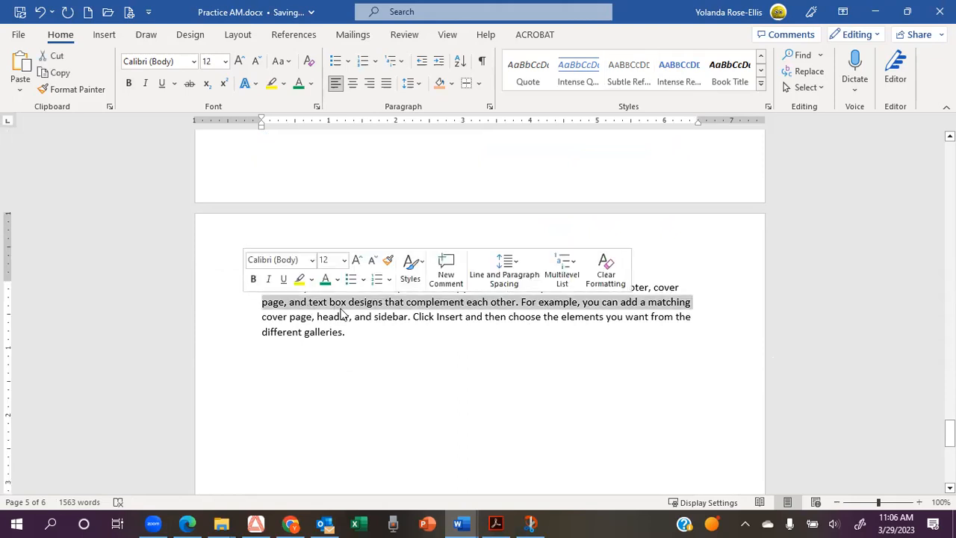
left_click(432, 317)
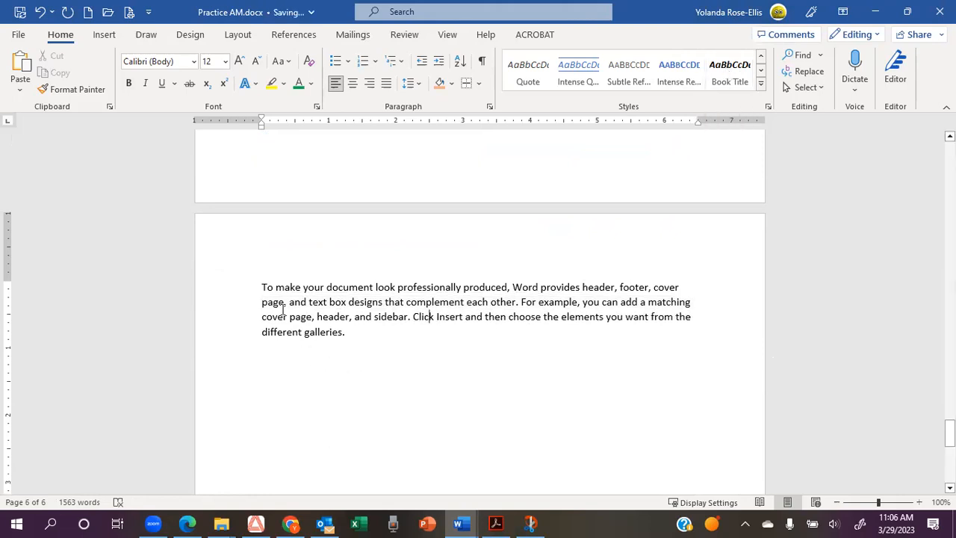
double_click(221, 323)
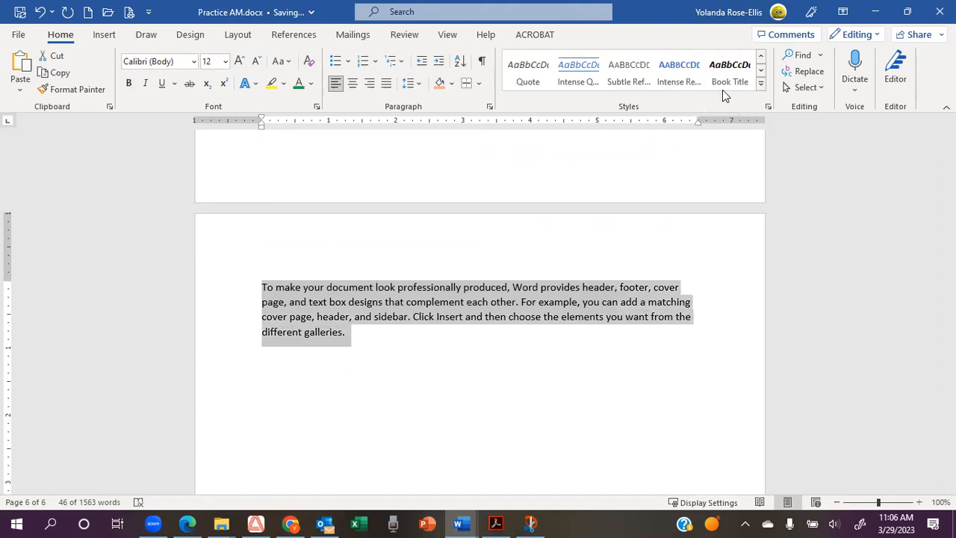
left_click(730, 73)
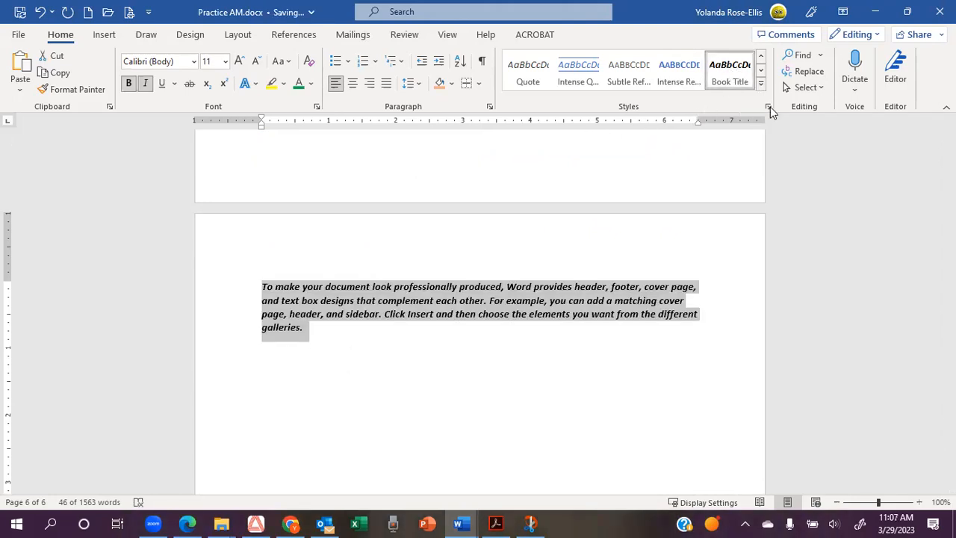
left_click(731, 288)
Compare the styled sample paragraphs on page 5 with the style previews in the Styles gallery, from Normal through Book Title.
scroll(730, 288, "up", 8)
scroll(731, 288, "up", 5)
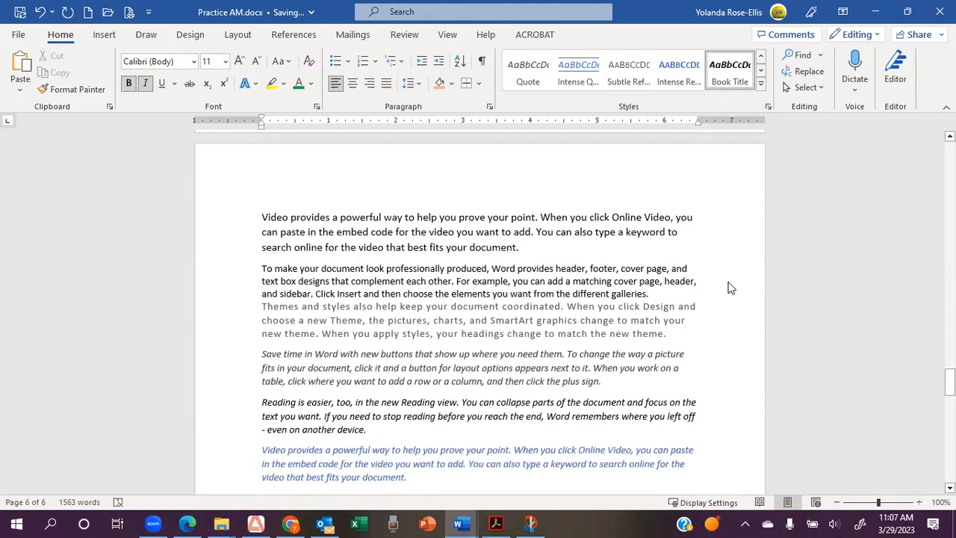
scroll(730, 284, "up", 1)
scroll(729, 281, "down", 2)
scroll(730, 281, "down", 1)
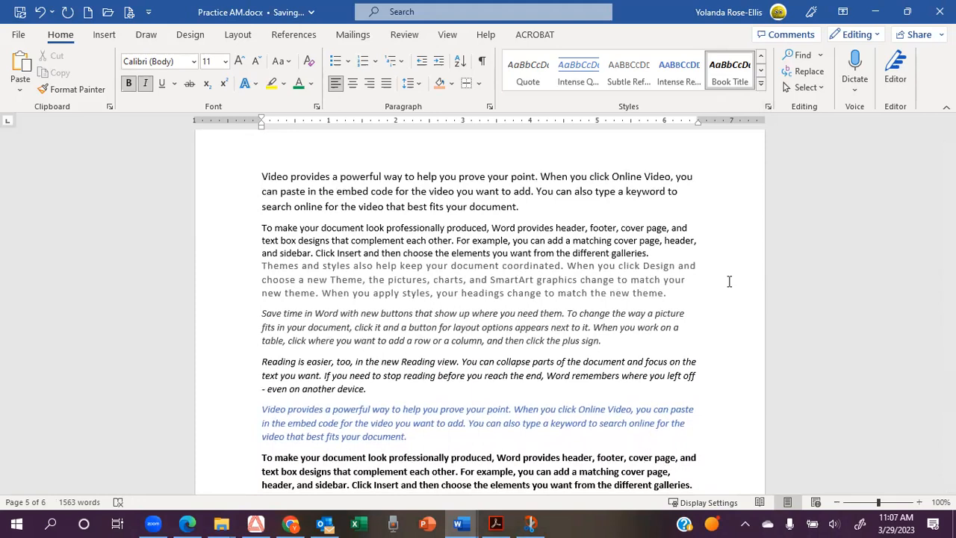
scroll(729, 281, "down", 3)
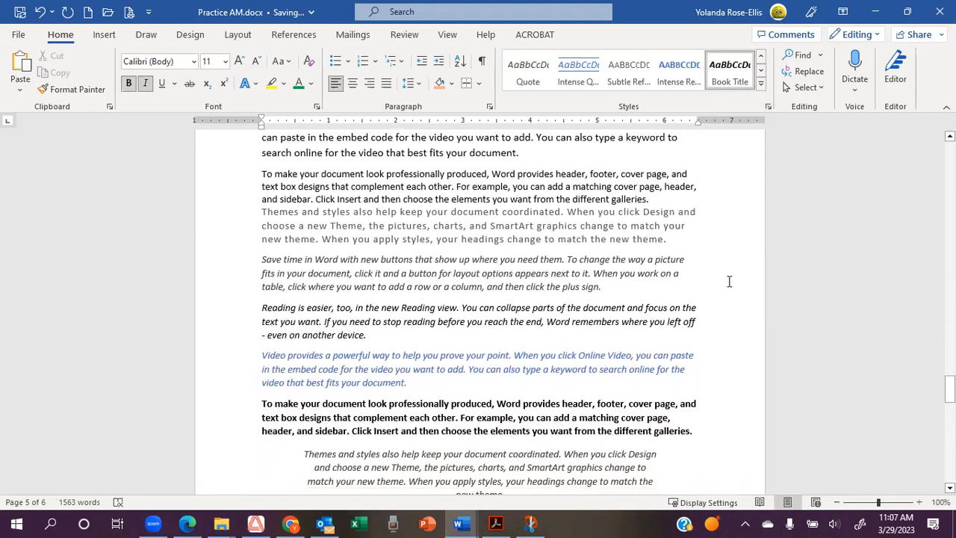
left_click(762, 59)
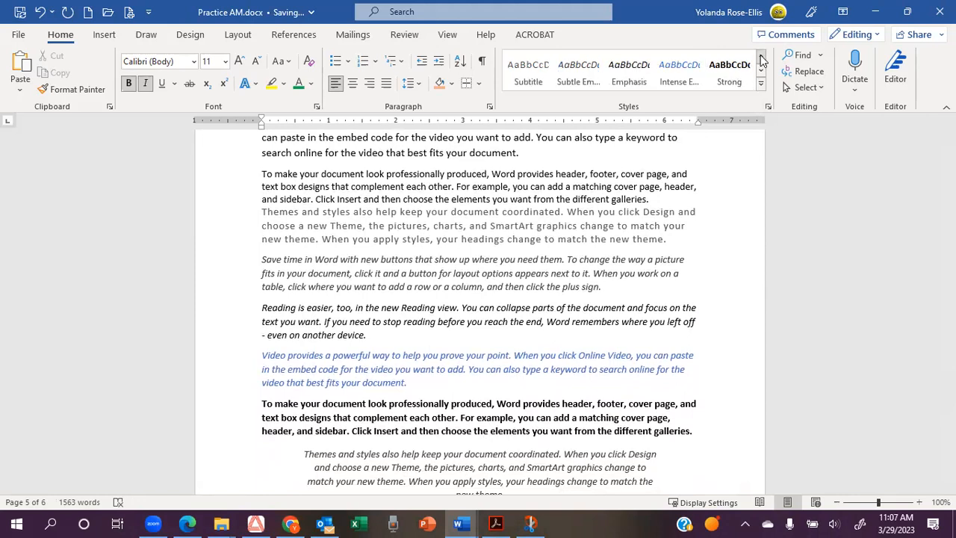
left_click(762, 59)
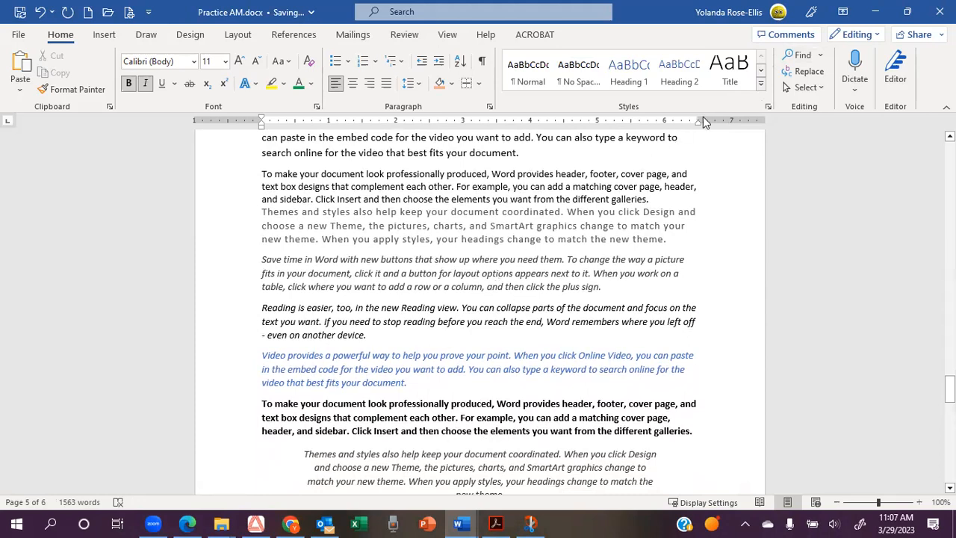
left_click(761, 71)
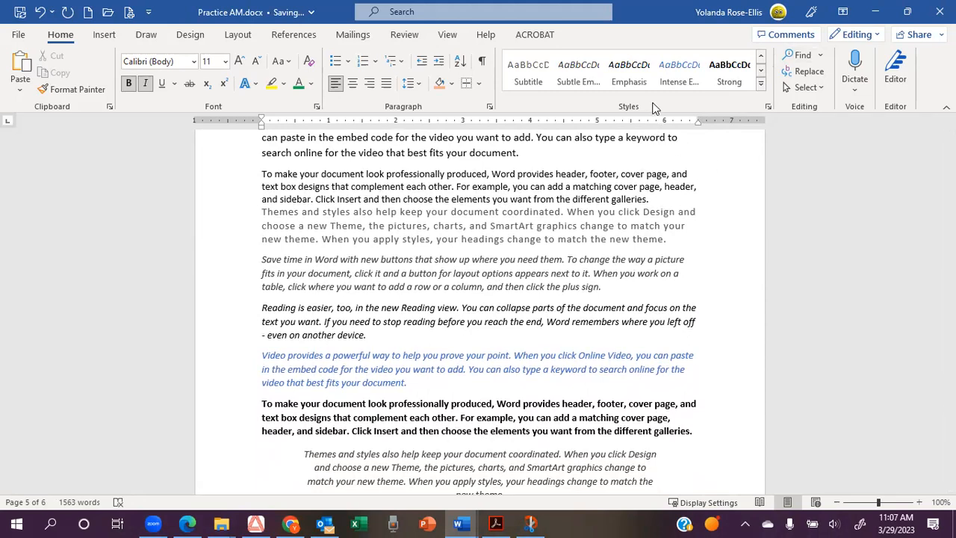
left_click(762, 73)
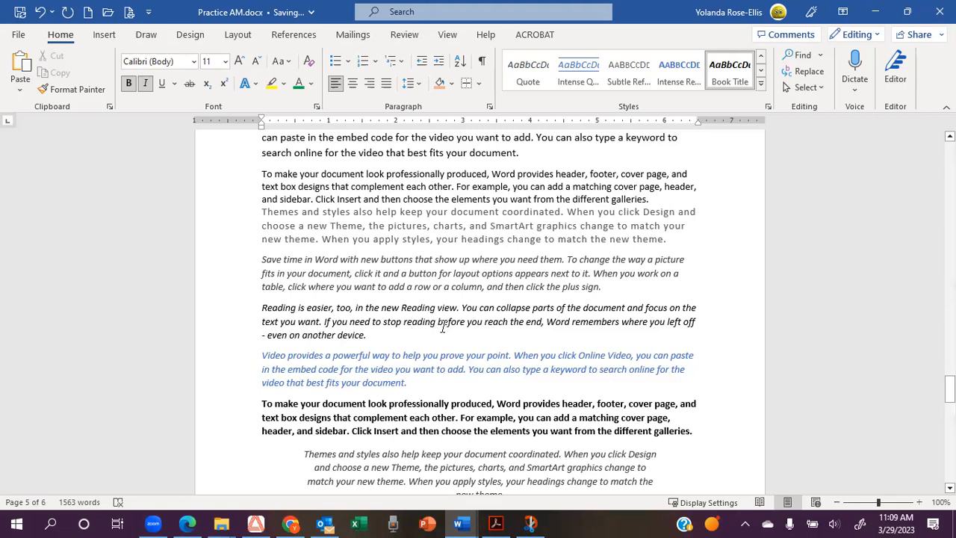
Check the style of the black italic "Reading is easier" paragraph and the bold, quote and bordered quote paragraphs on page 5.
scroll(442, 326, "down", 2)
scroll(442, 324, "up", 2)
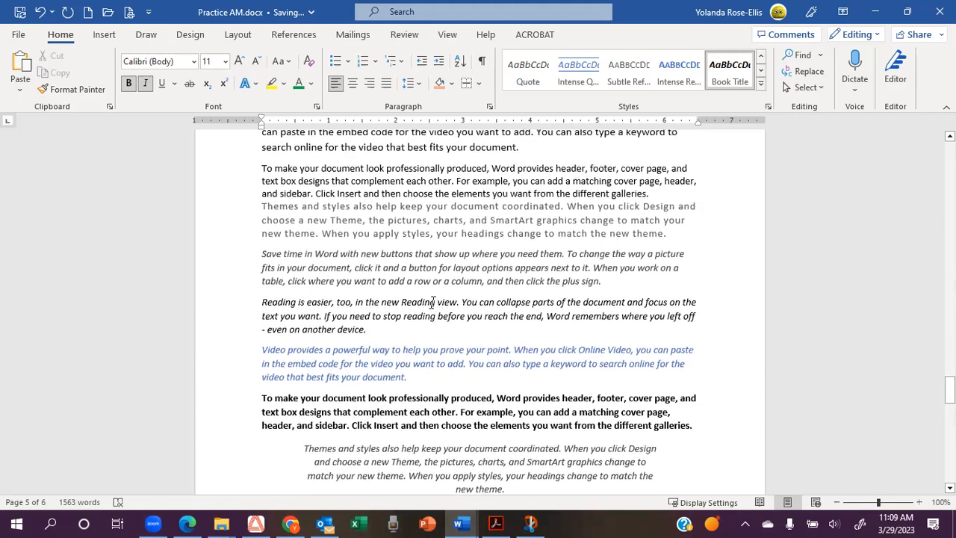
left_click(432, 302)
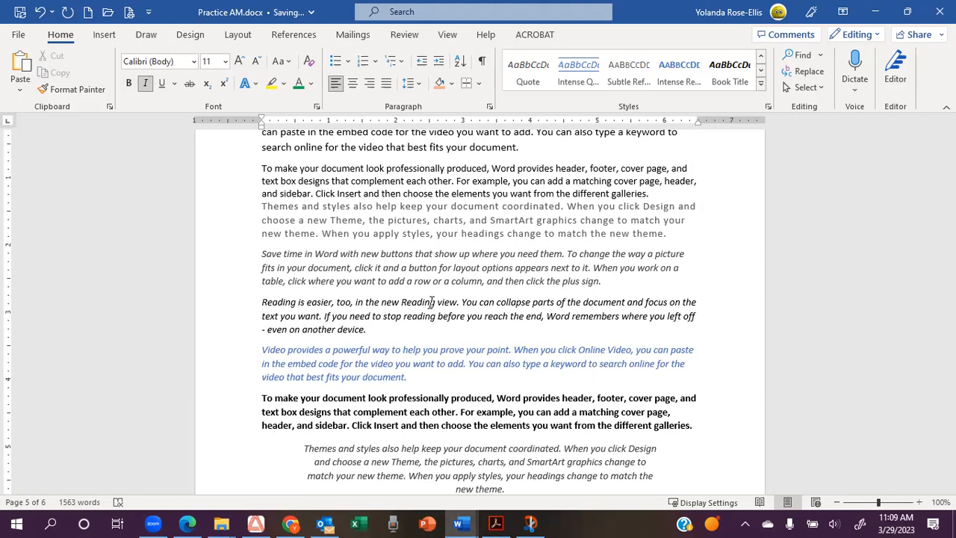
left_click(407, 412)
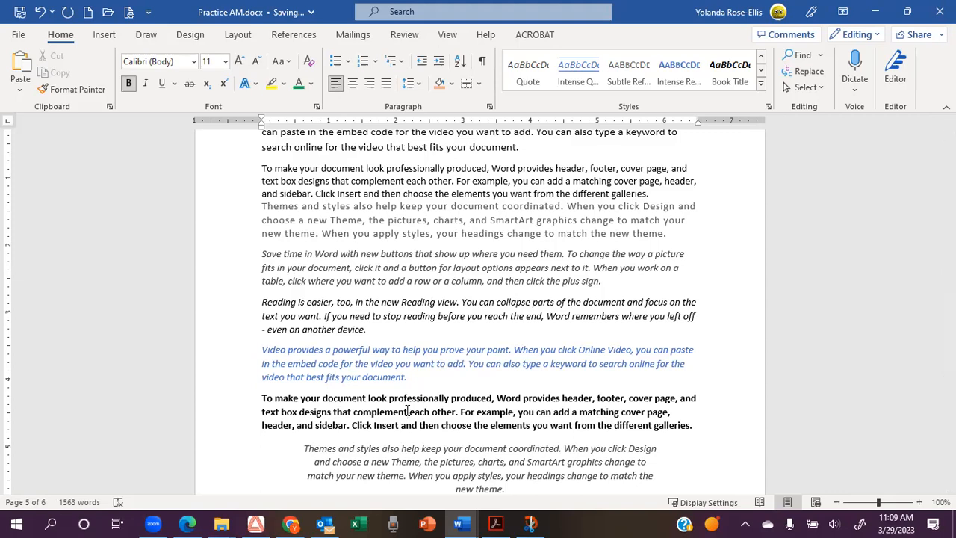
scroll(407, 412, "down", 1)
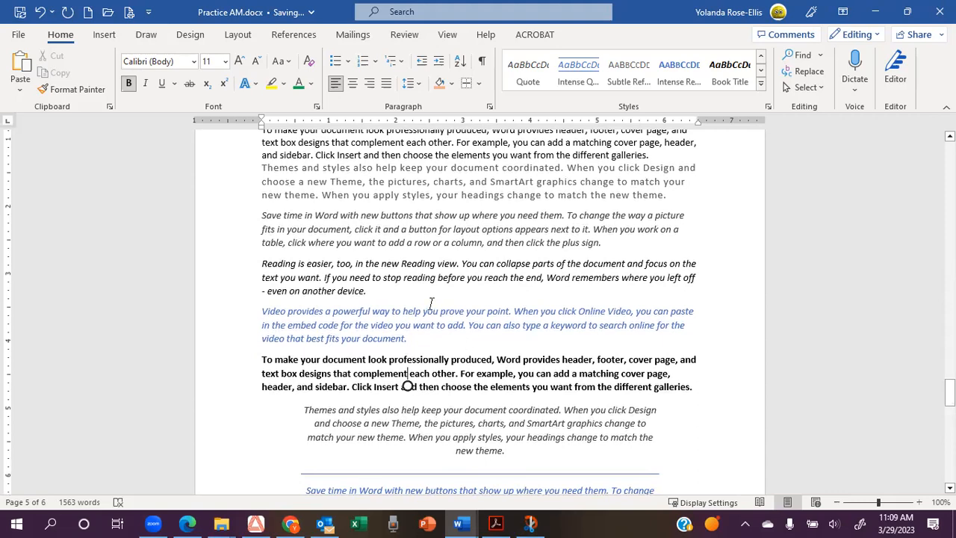
left_click(408, 376)
scroll(456, 445, "down", 4)
left_click(470, 249)
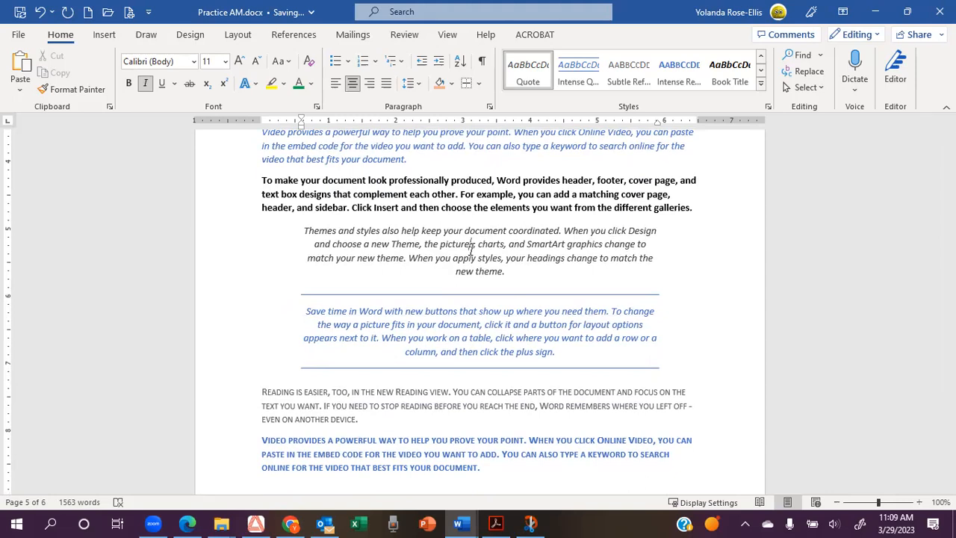
left_click(464, 315)
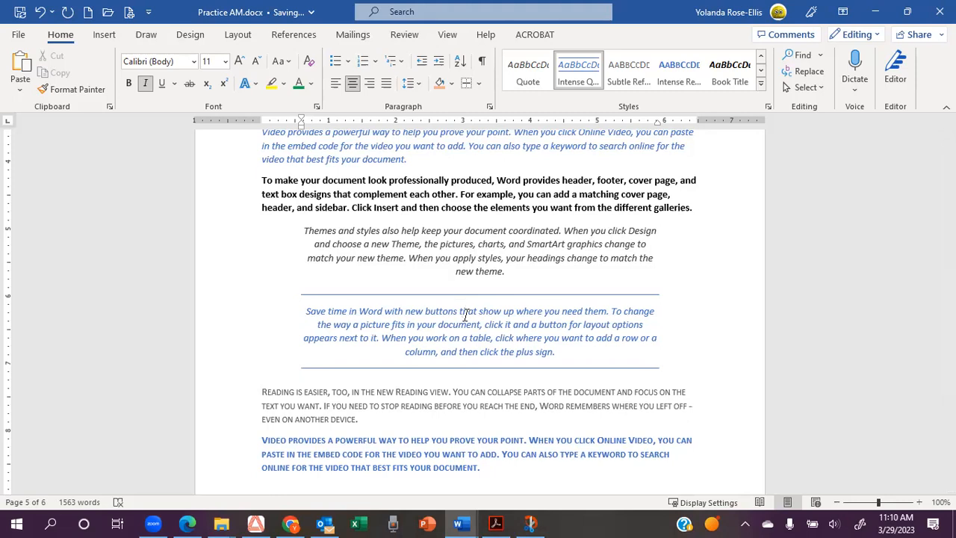
scroll(464, 314, "down", 2)
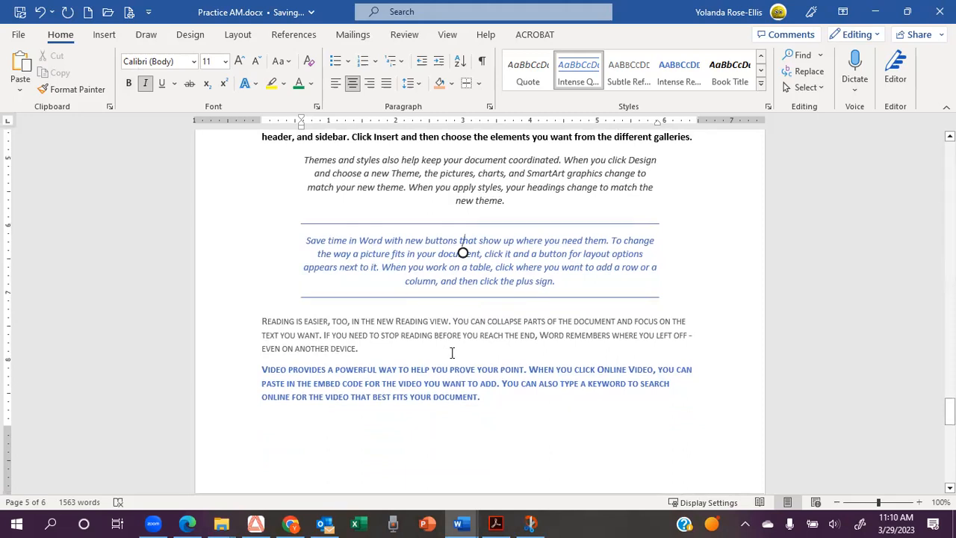
Review the small-caps reference paragraphs and the Book Title paragraph, and look over all the sample paragraphs from the start of page 5.
scroll(470, 357, "down", 7)
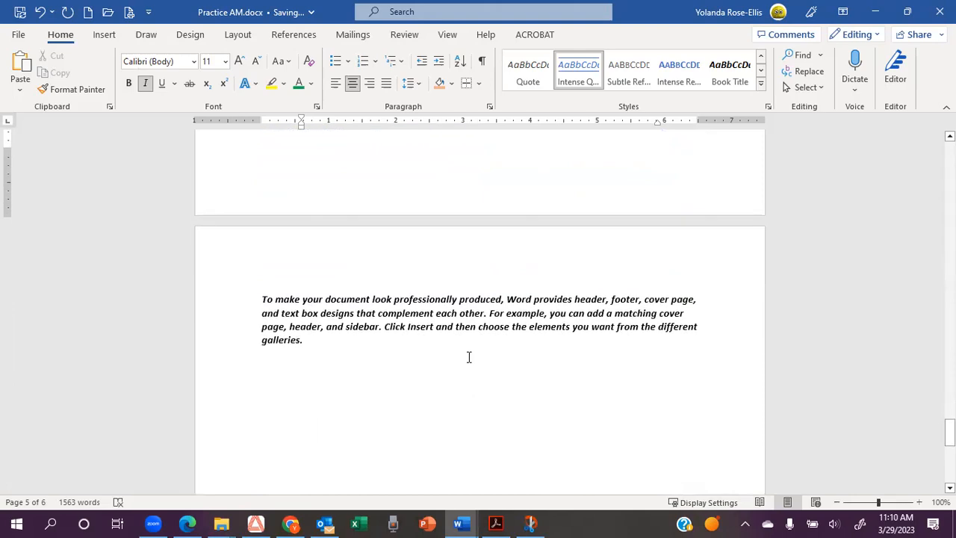
scroll(470, 357, "down", 5)
scroll(469, 357, "up", 12)
scroll(470, 357, "up", 8)
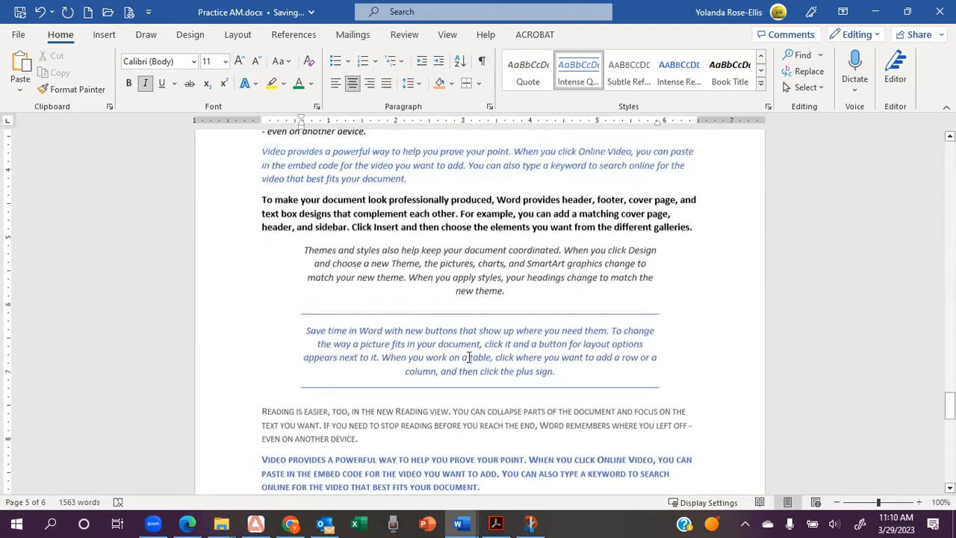
scroll(470, 357, "down", 3)
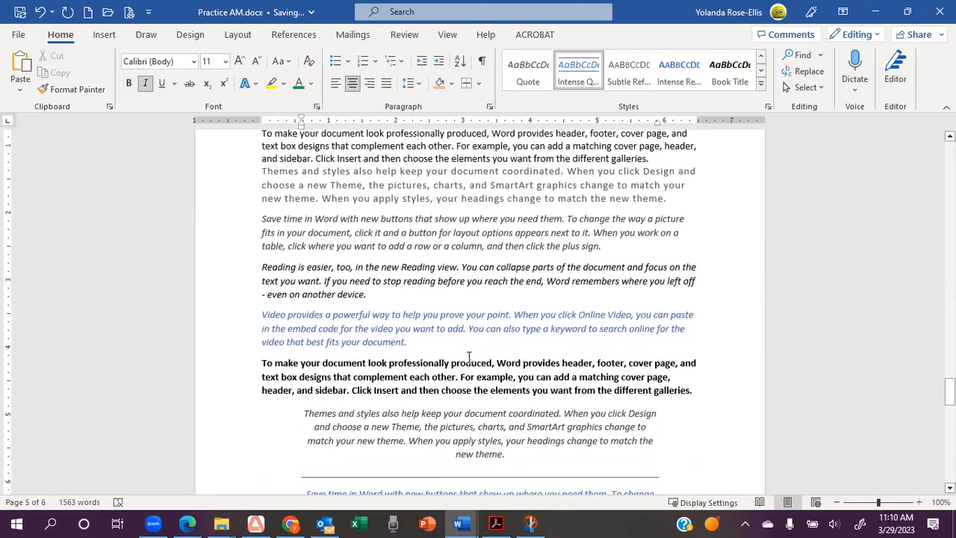
scroll(470, 358, "down", 7)
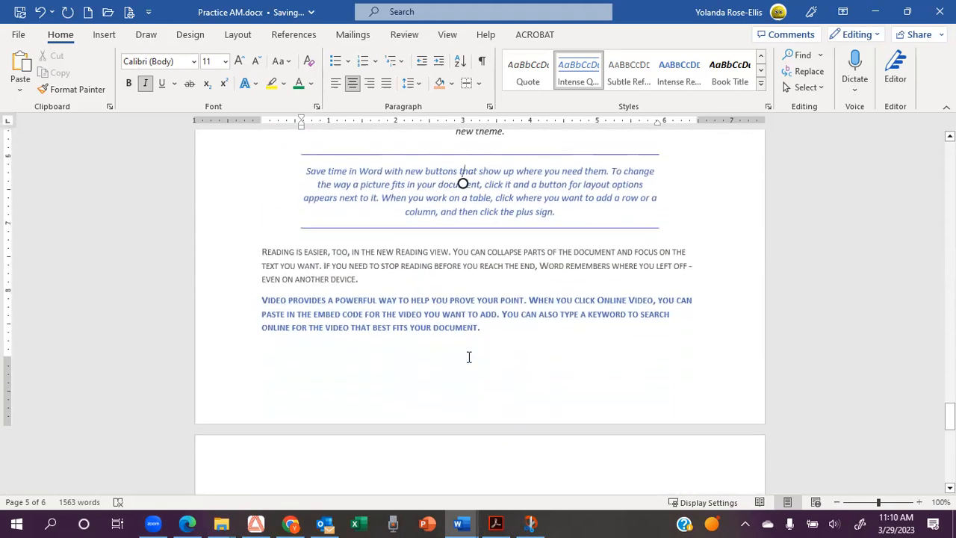
scroll(470, 357, "up", 3)
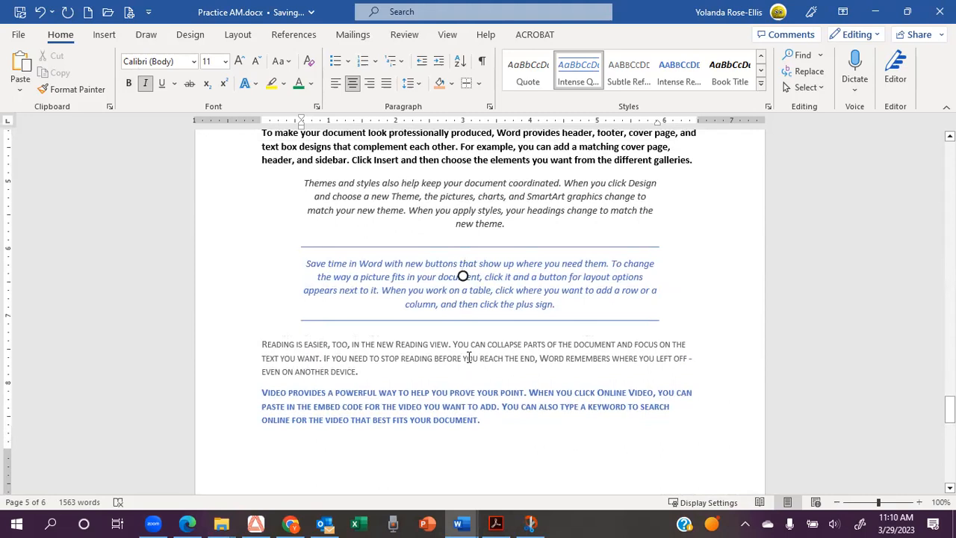
scroll(469, 358, "up", 2)
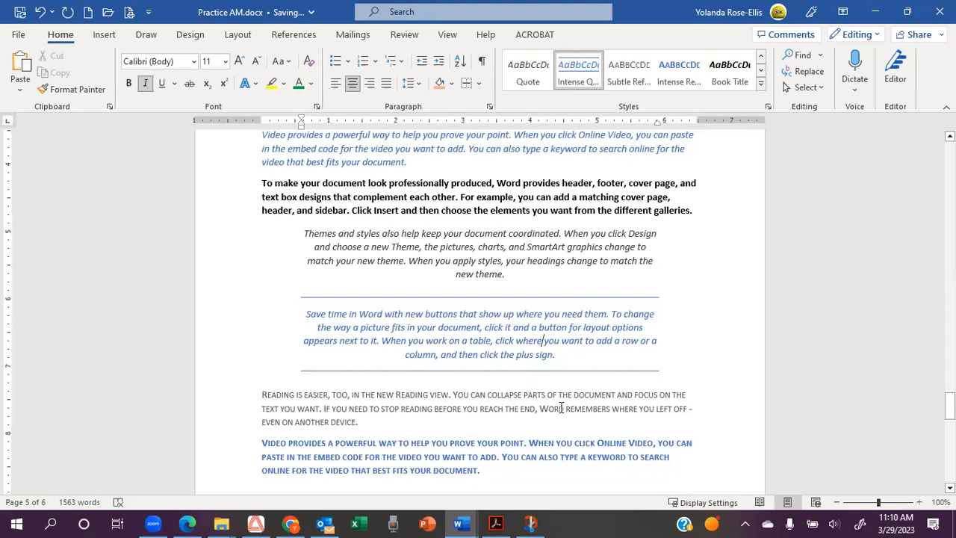
scroll(561, 408, "down", 1)
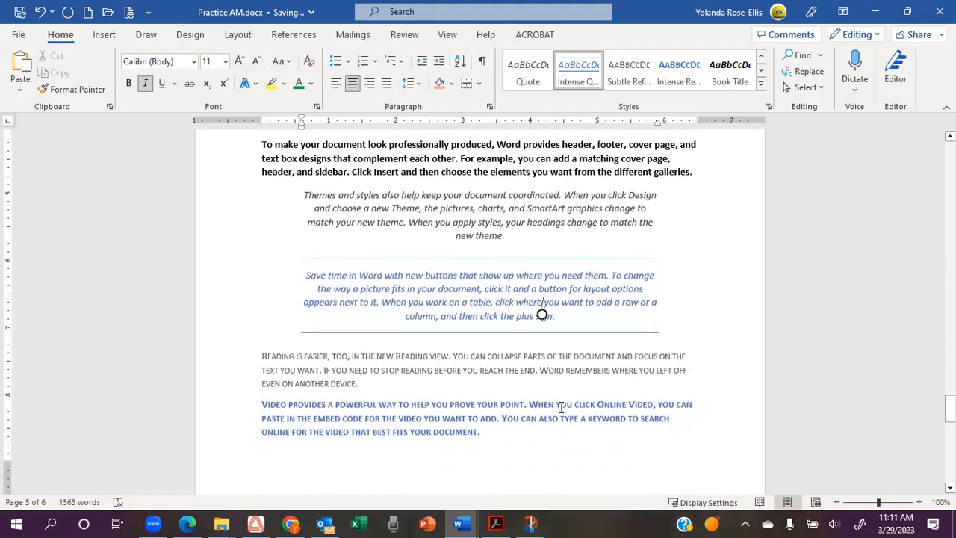
scroll(561, 408, "down", 2)
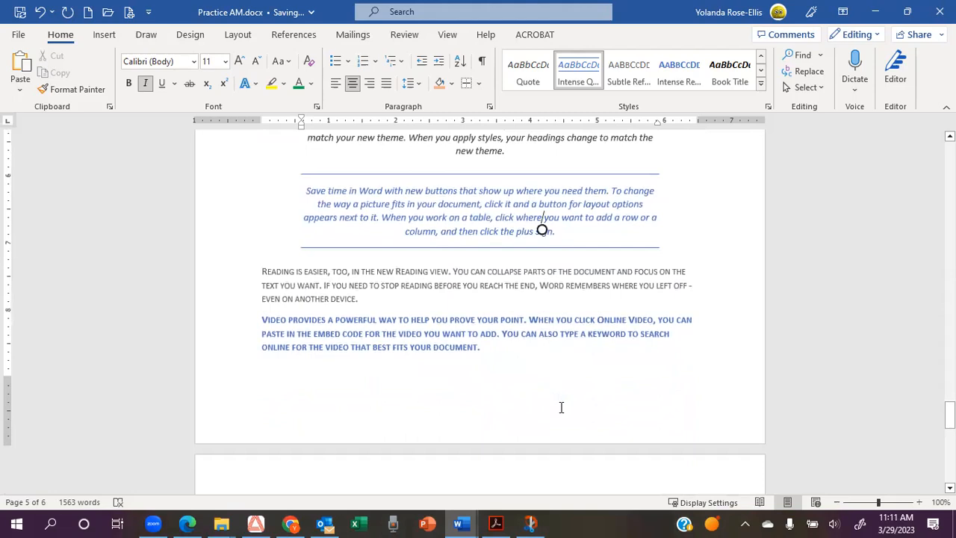
scroll(561, 408, "up", 9)
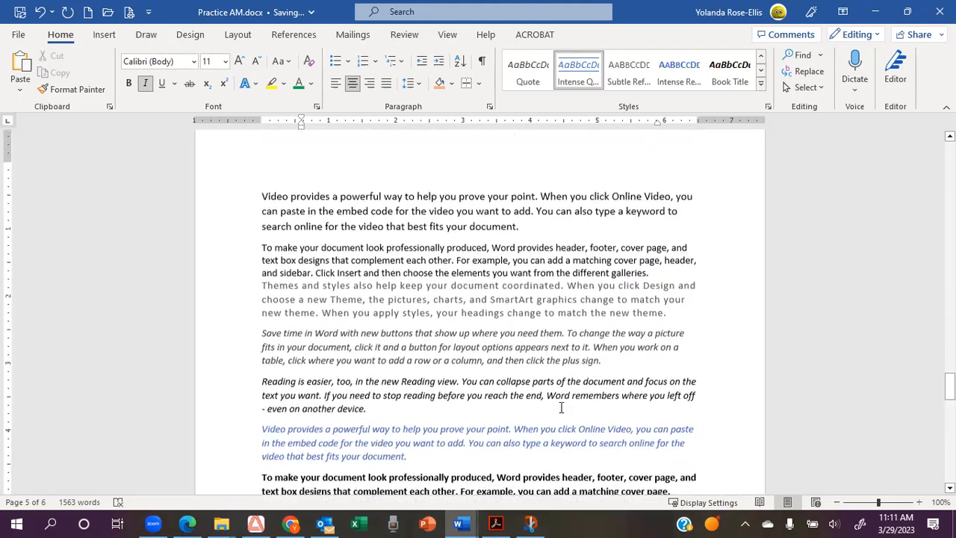
scroll(562, 408, "up", 4)
scroll(561, 406, "down", 2)
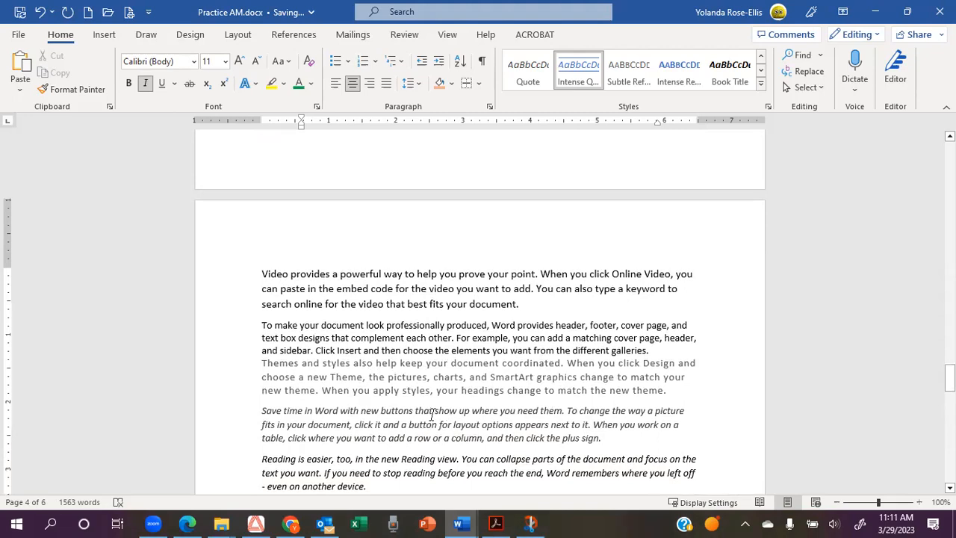
Insert a new line reading "Title" above the first "Video provides" paragraph at the start of page 5.
left_click(261, 274)
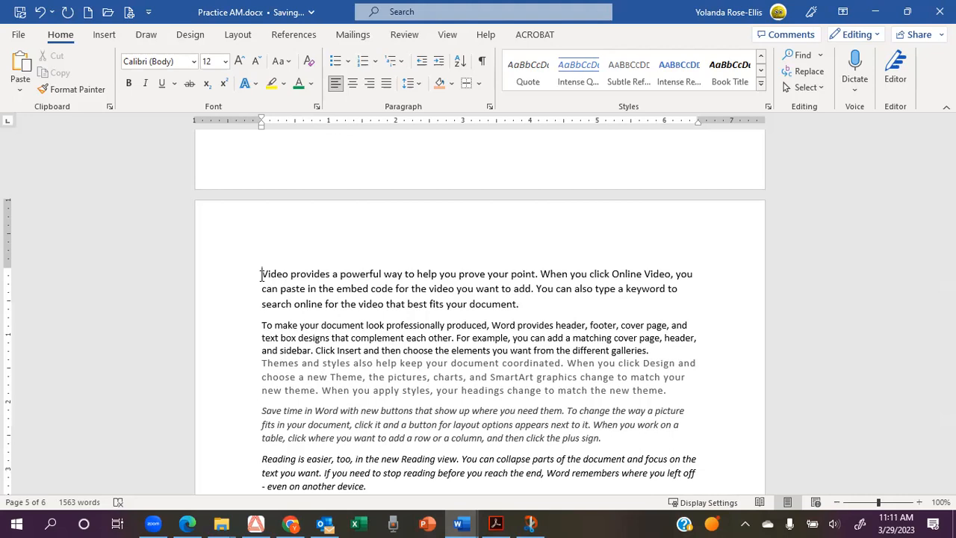
left_click(443, 289)
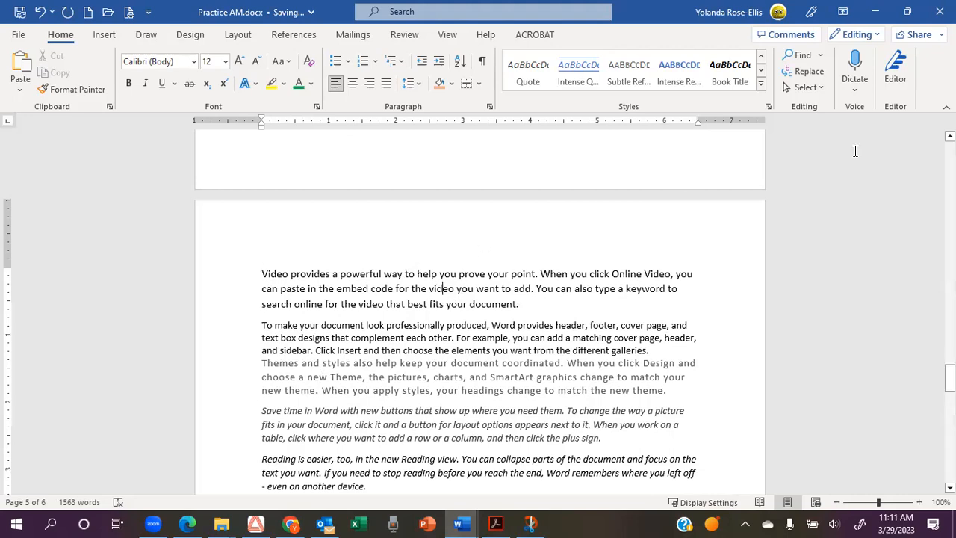
left_click(761, 58)
left_click(762, 57)
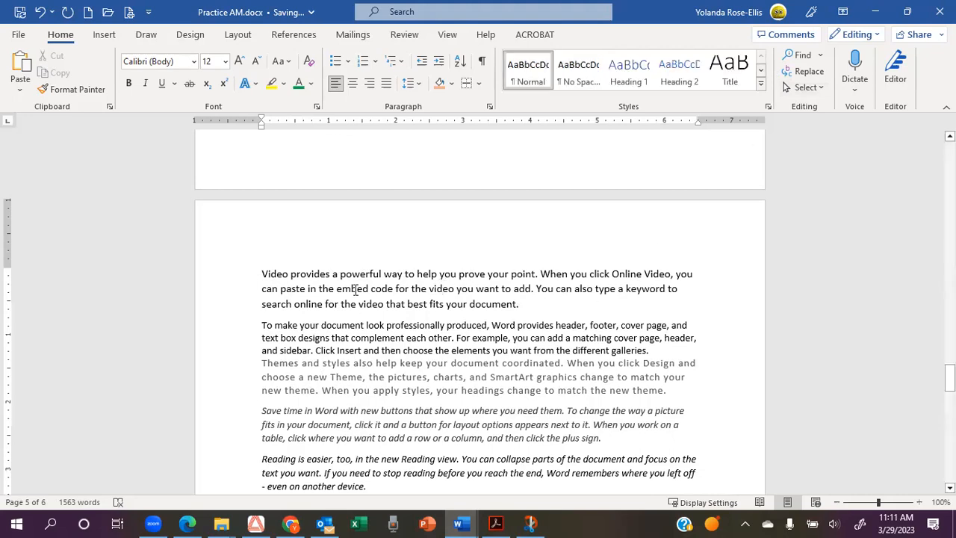
left_click(263, 273)
key("Return")
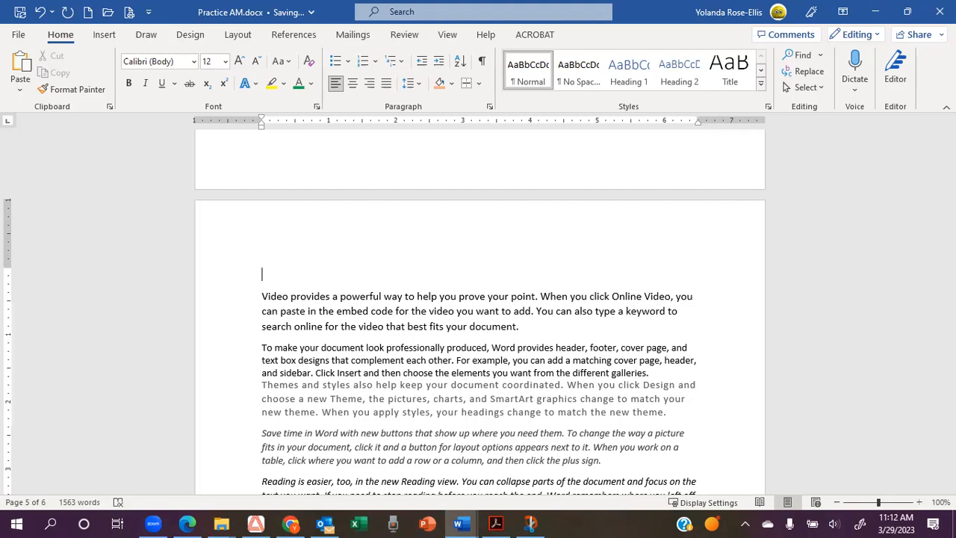
type("Ti")
type("t")
type("ke")
key("BackSpace")
key("BackSpace")
type("le")
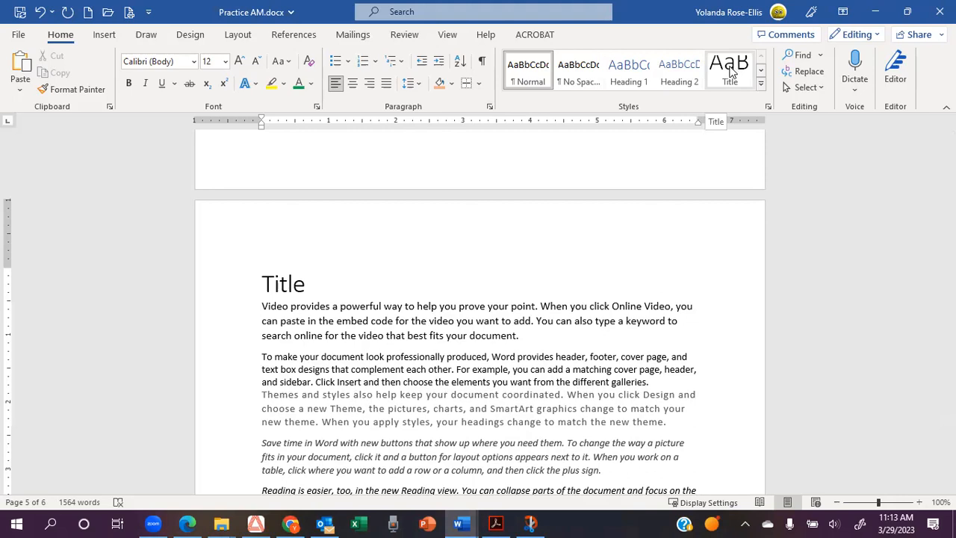
Apply the Title style to the "Title" line at the start of page 5 and centre it.
left_click(730, 70)
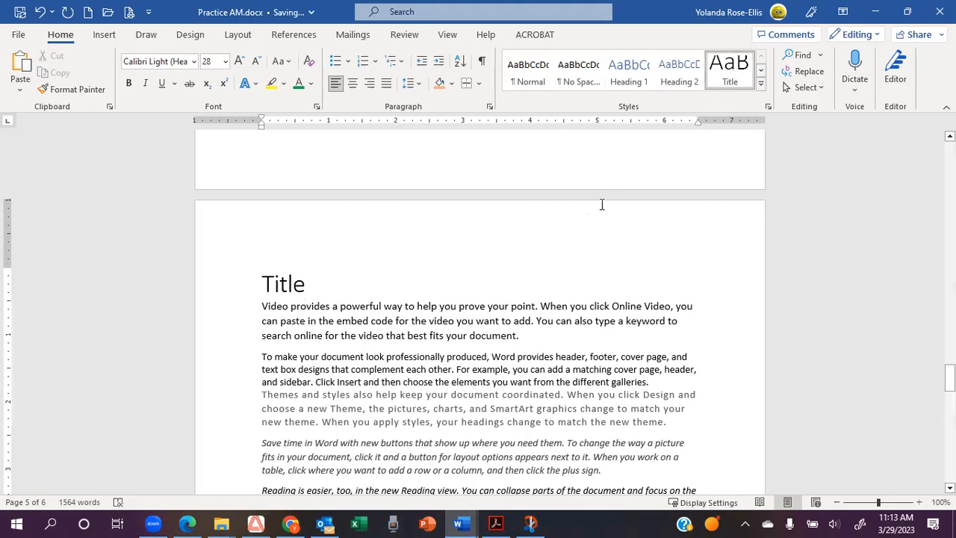
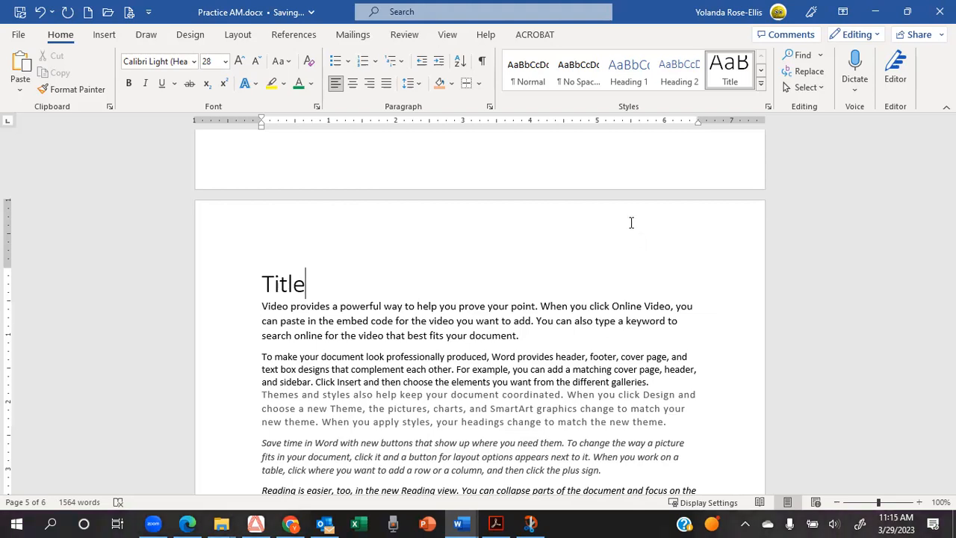
left_click(353, 88)
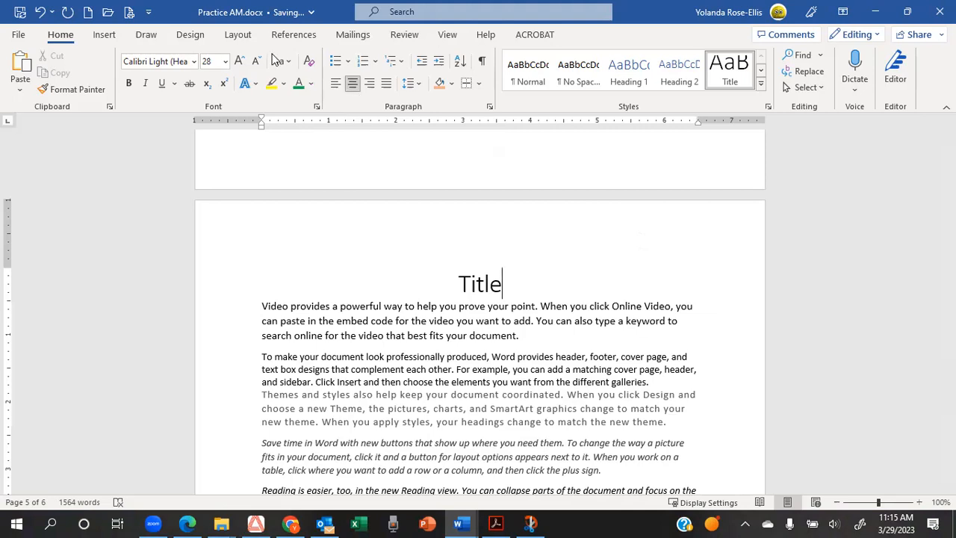
Add space after the "Title" paragraph on page 5.
left_click(419, 86)
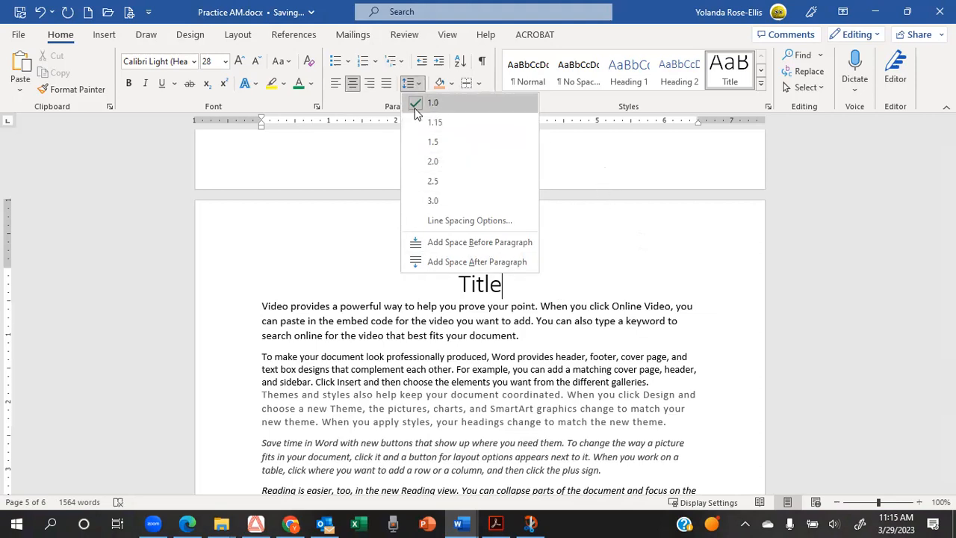
left_click(349, 104)
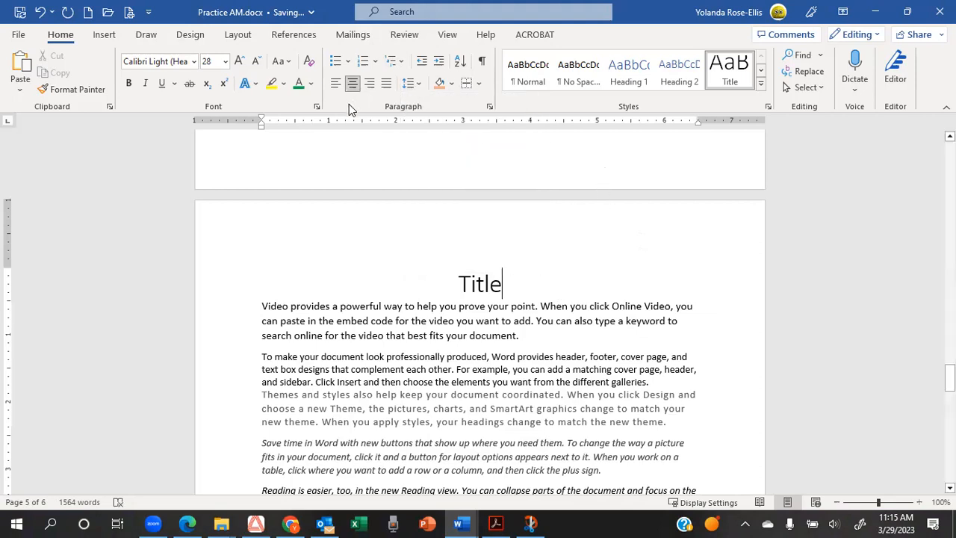
left_click(422, 87)
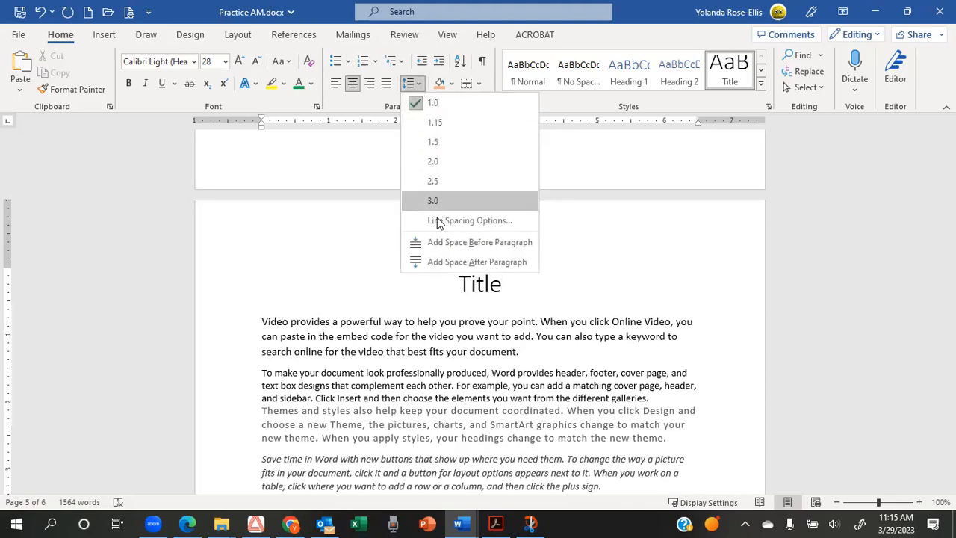
left_click(464, 262)
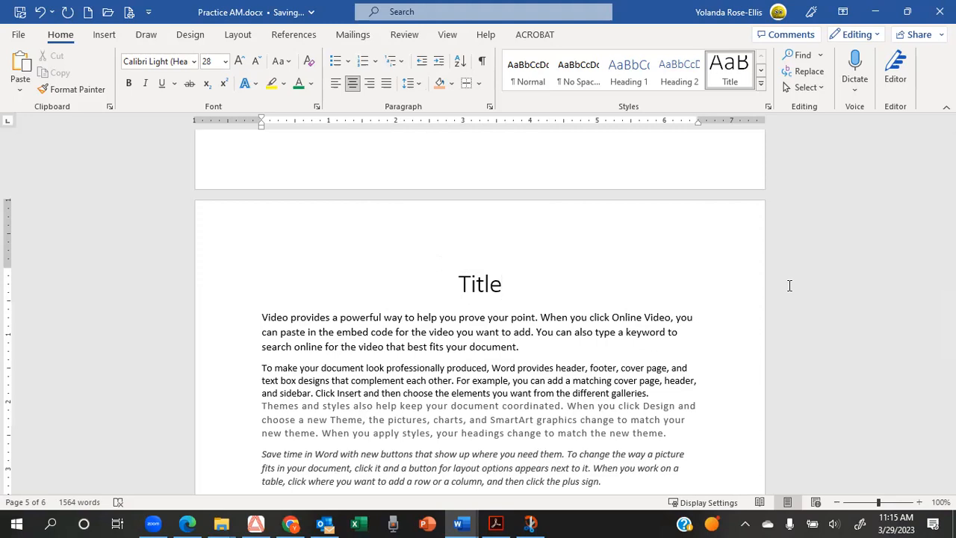
Below the last paragraph on page 6, add two separate lines reading "Heading 1" and "Heading 2".
key("ctrl+End")
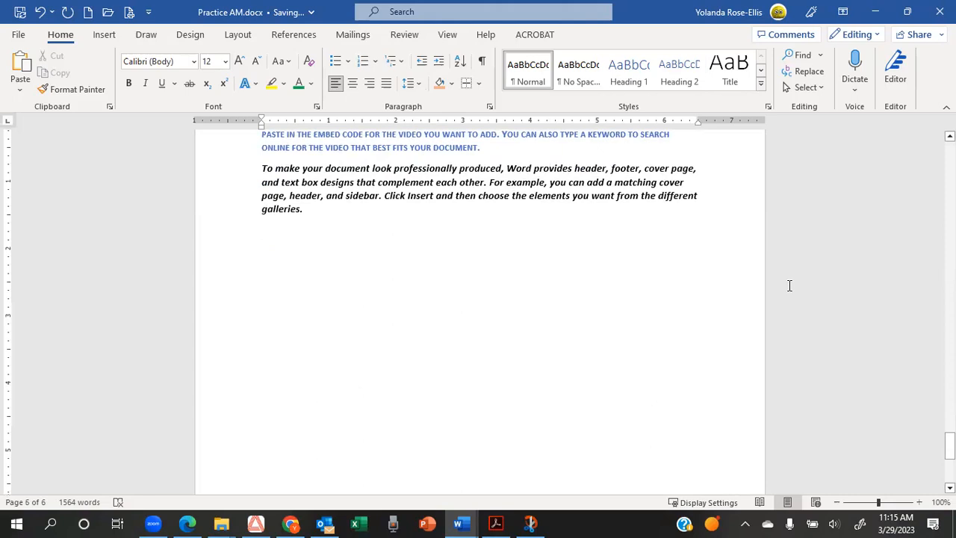
scroll(789, 286, "down", 8)
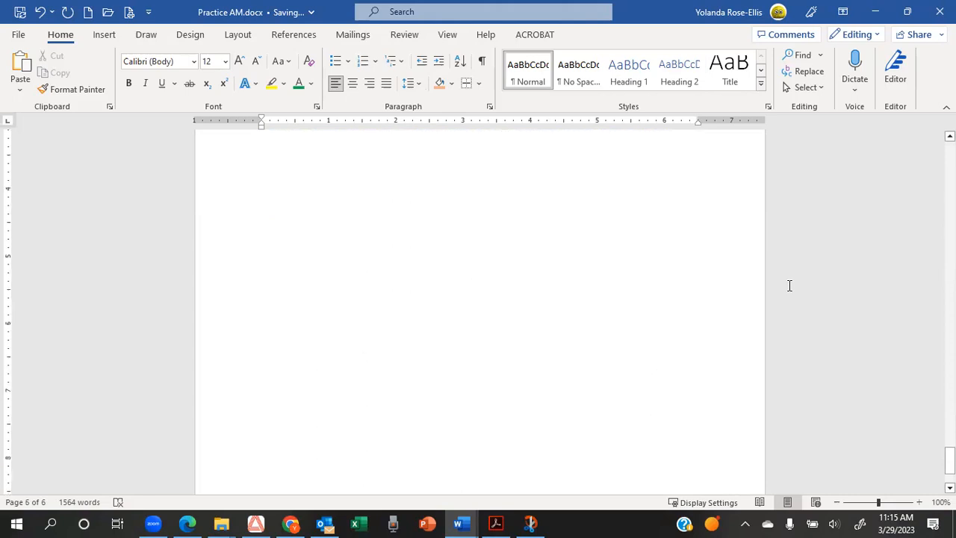
scroll(790, 286, "up", 7)
scroll(790, 285, "down", 3)
scroll(790, 286, "up", 5)
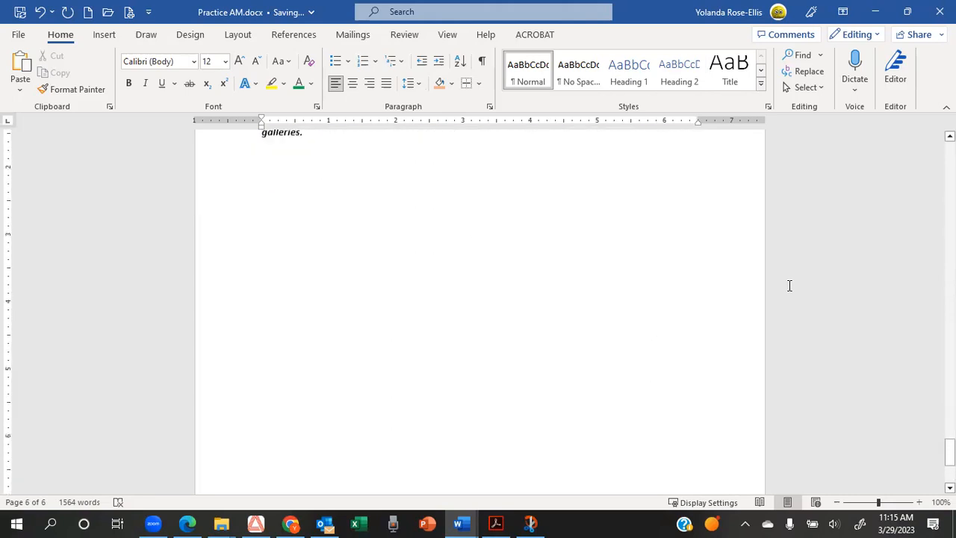
left_click(565, 283)
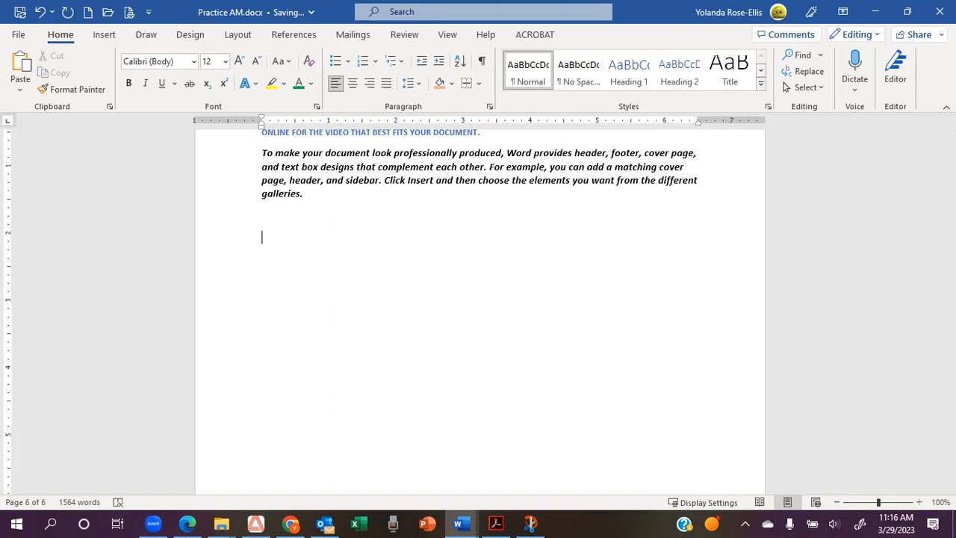
type("Headin")
type("1")
key("Return")
type("Heading")
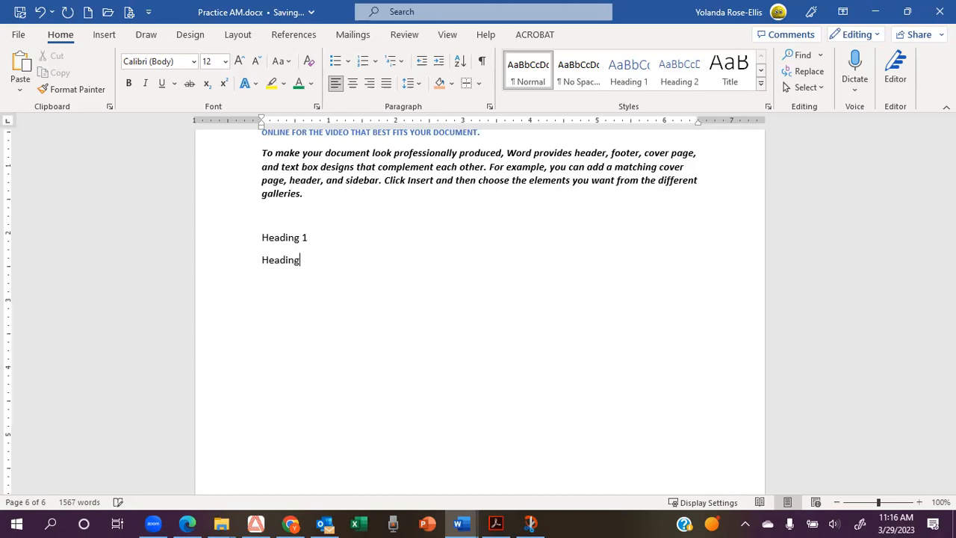
type(" 2")
key("Return")
Add the lines "Heading 3" and "Heading 4" directly below the "Heading 2" line.
type("Head")
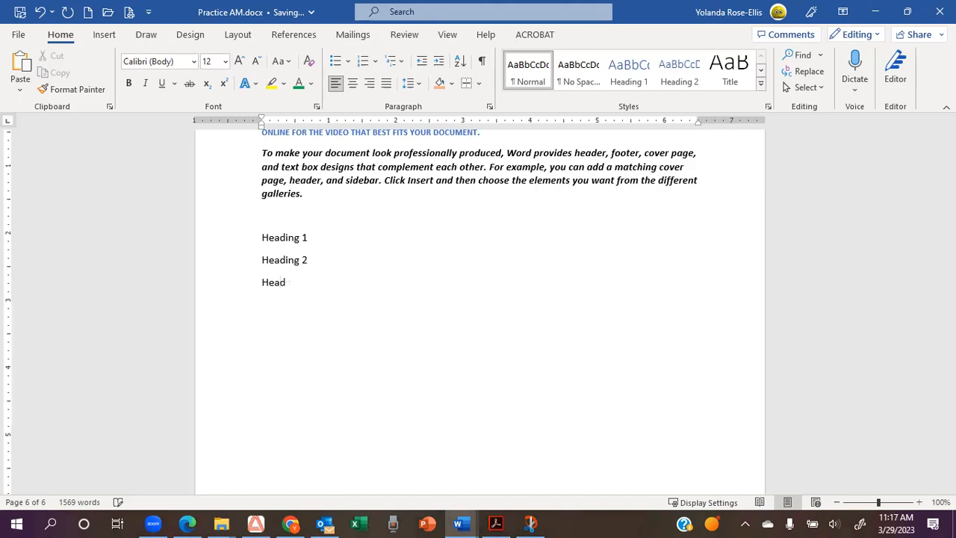
type("ing 3")
key("Return")
type("Heding")
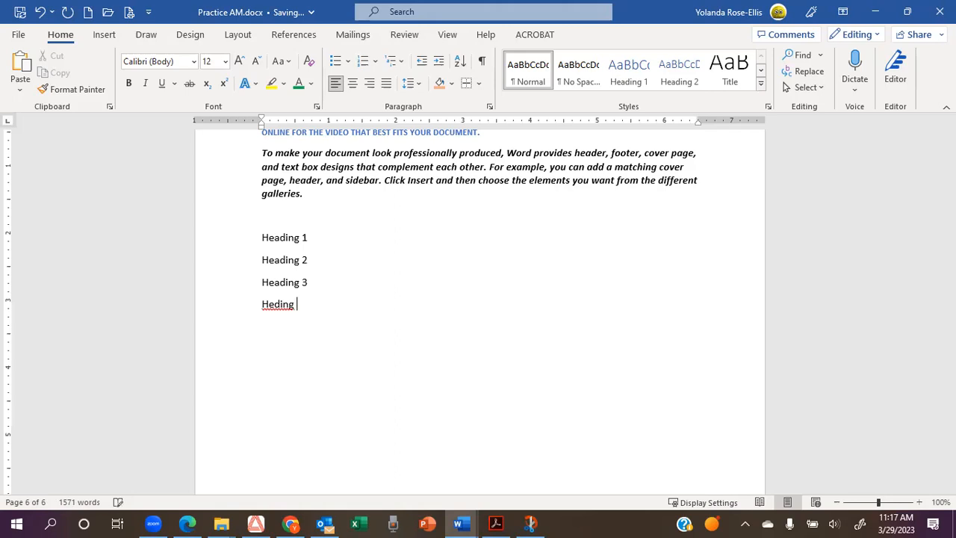
type(" 4")
left_click(273, 304)
type("a")
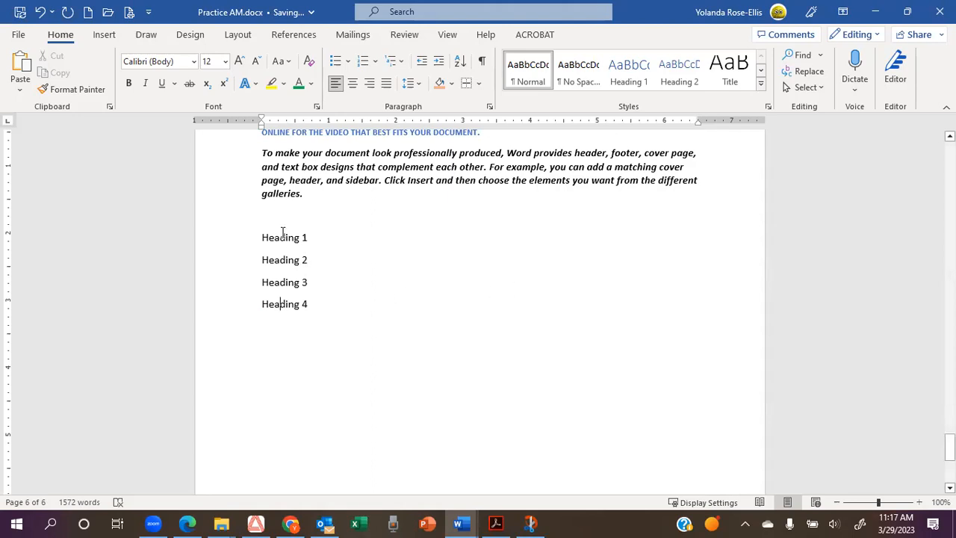
Duplicate the four heading lines below the originals, leaving a blank line between the two sets.
left_click(260, 238)
left_click_drag(260, 238, 314, 305)
key("ctrl+c")
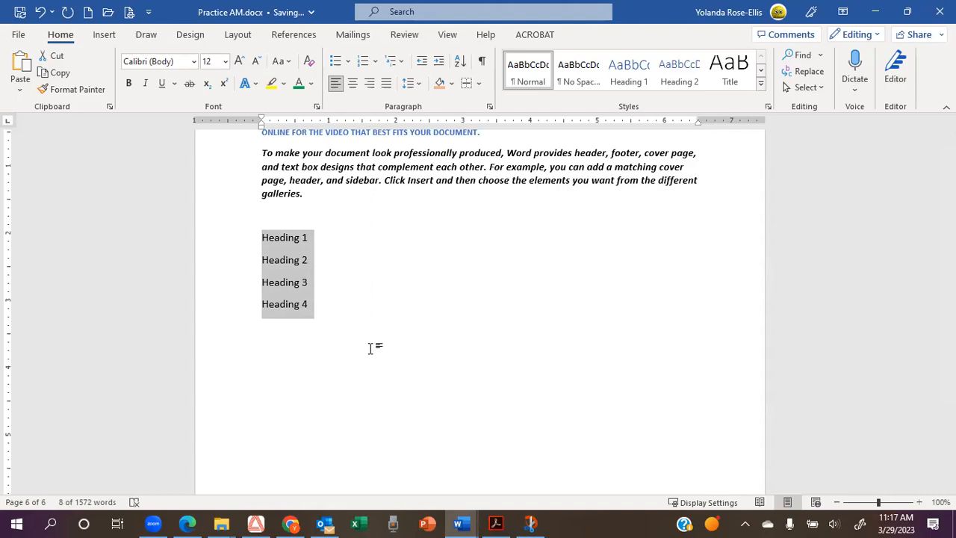
left_click(265, 343)
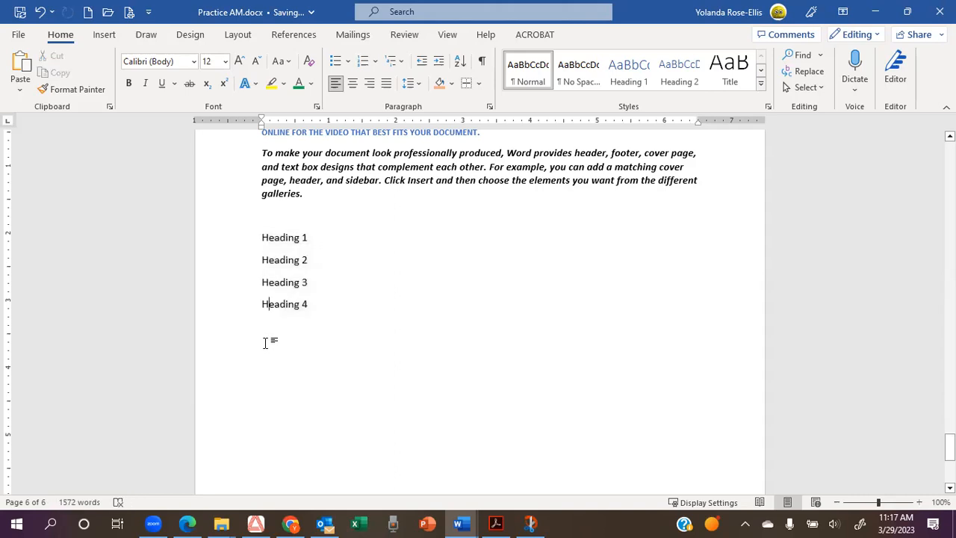
double_click(266, 343)
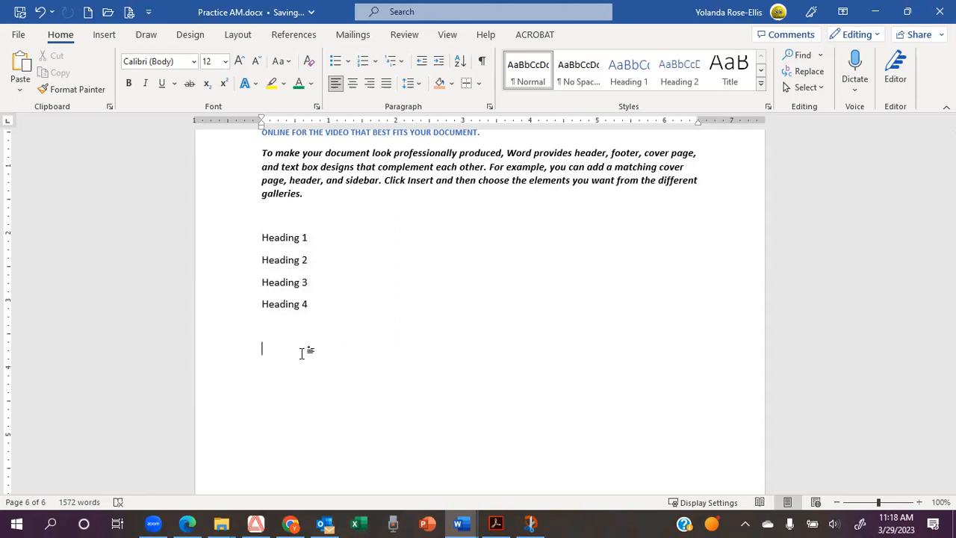
key("ctrl+v")
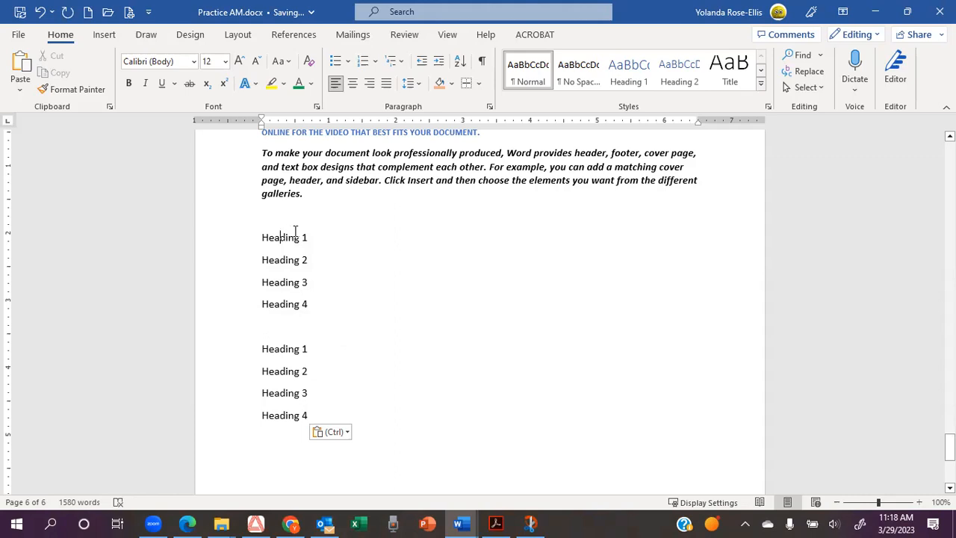
In the first set of lines, apply the Heading 1 style to "Heading 1" and the Heading 2 style to "Heading 2".
left_click(625, 76)
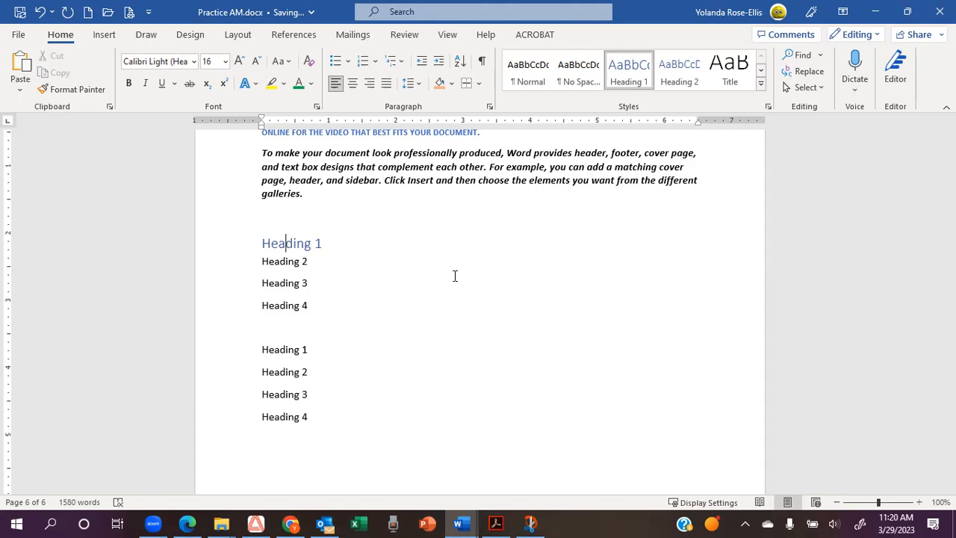
left_click(295, 261)
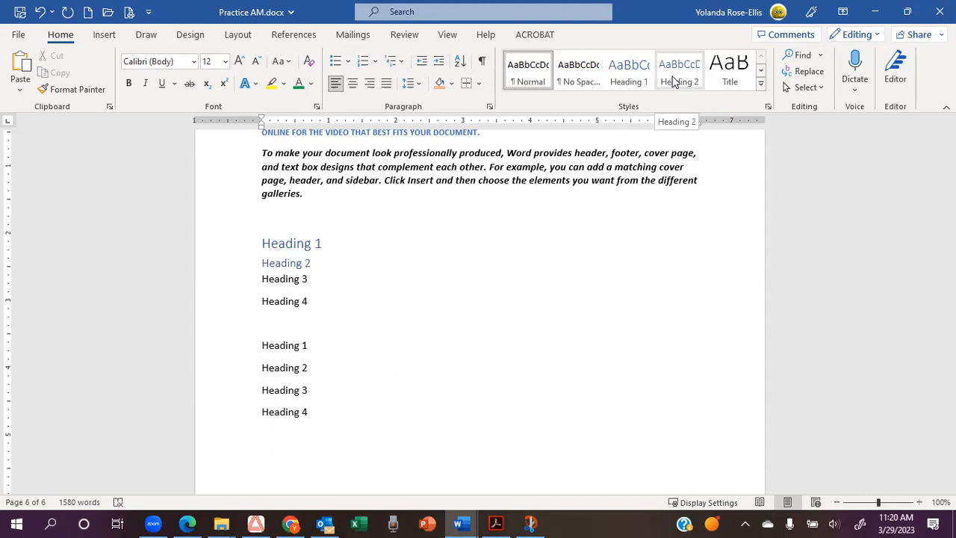
left_click(672, 81)
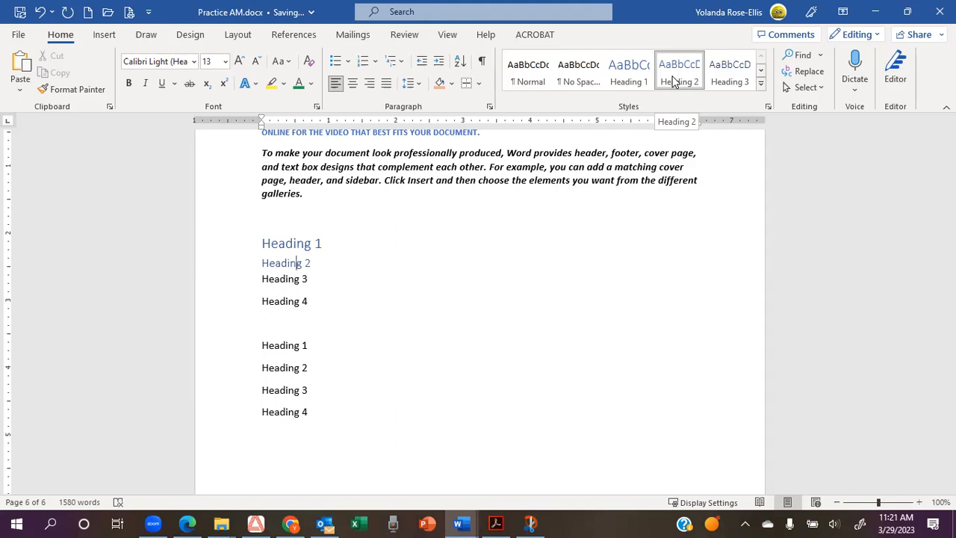
left_click(674, 82)
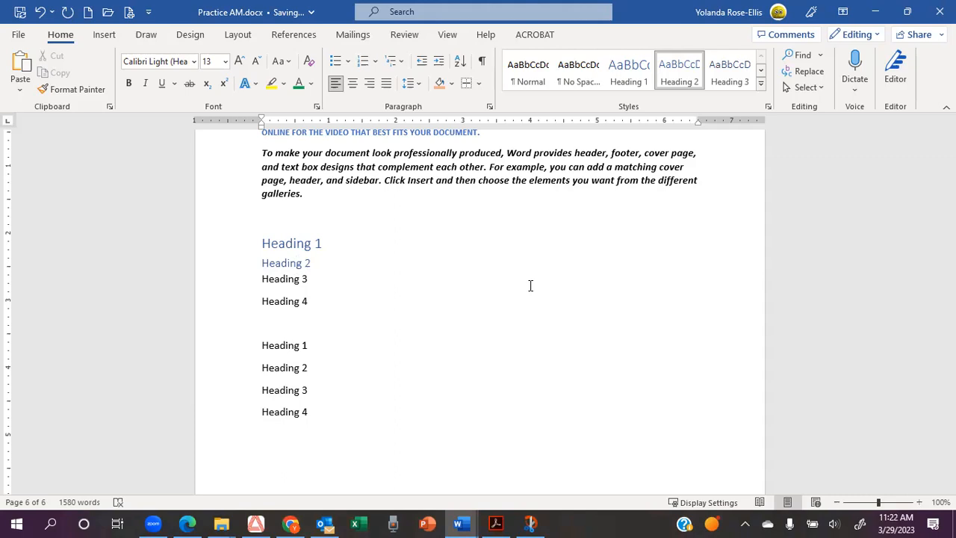
Apply the Heading 3 style to the "Heading 3" line in the first set.
left_click(290, 278)
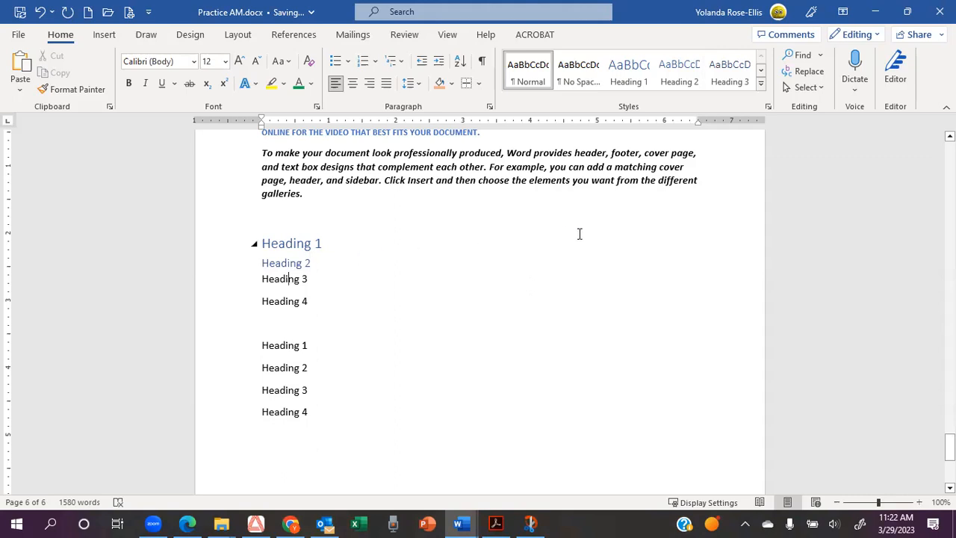
left_click(762, 88)
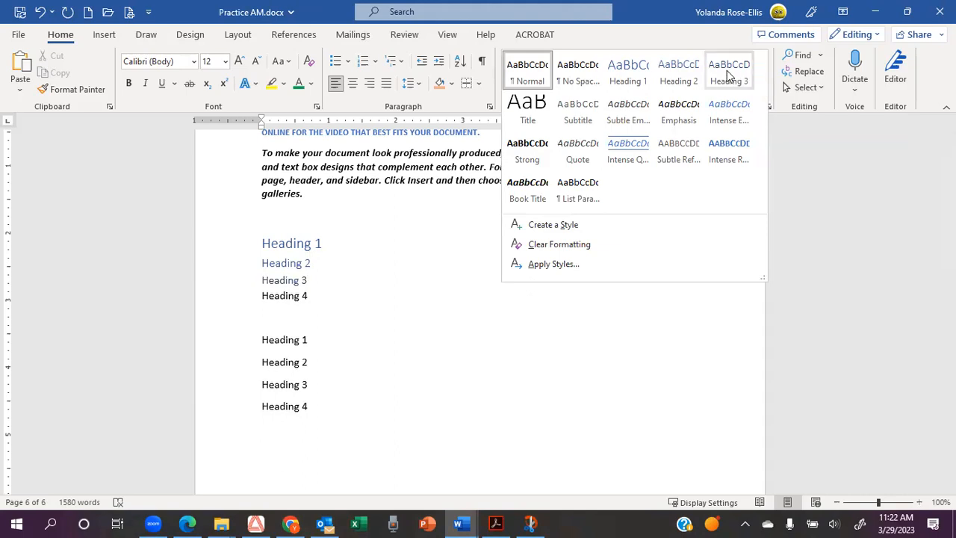
left_click(728, 75)
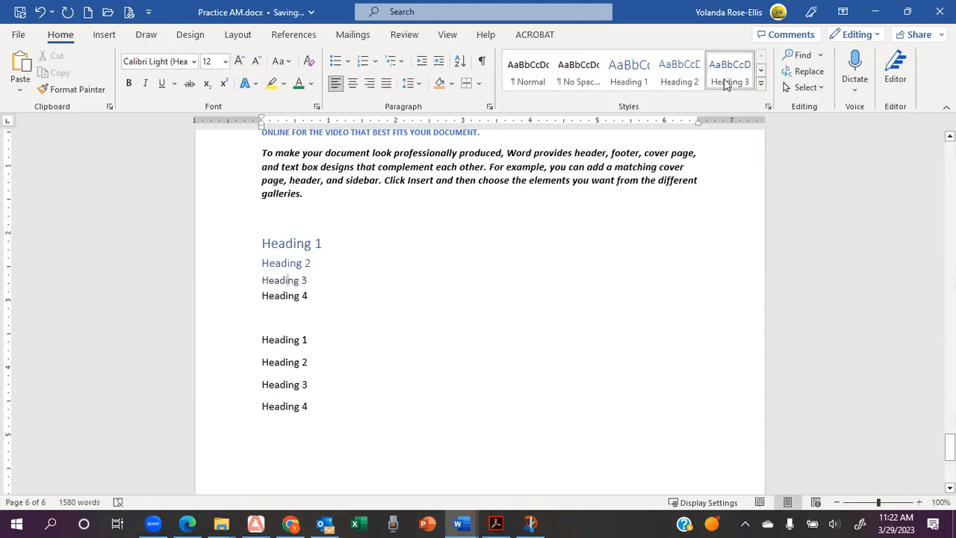
Apply the Heading 4 style to the "Heading 4" line in the first set.
left_click(762, 87)
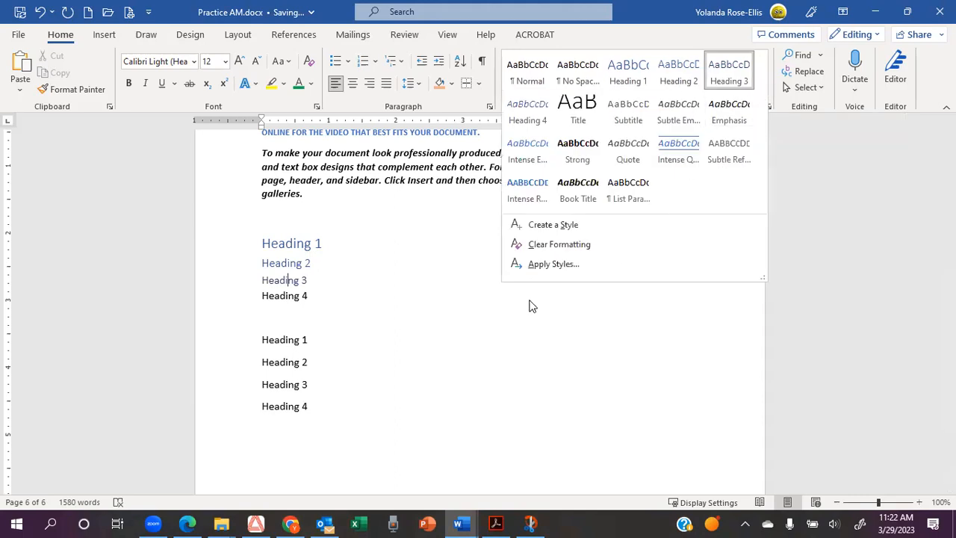
left_click(286, 297)
left_click(286, 295)
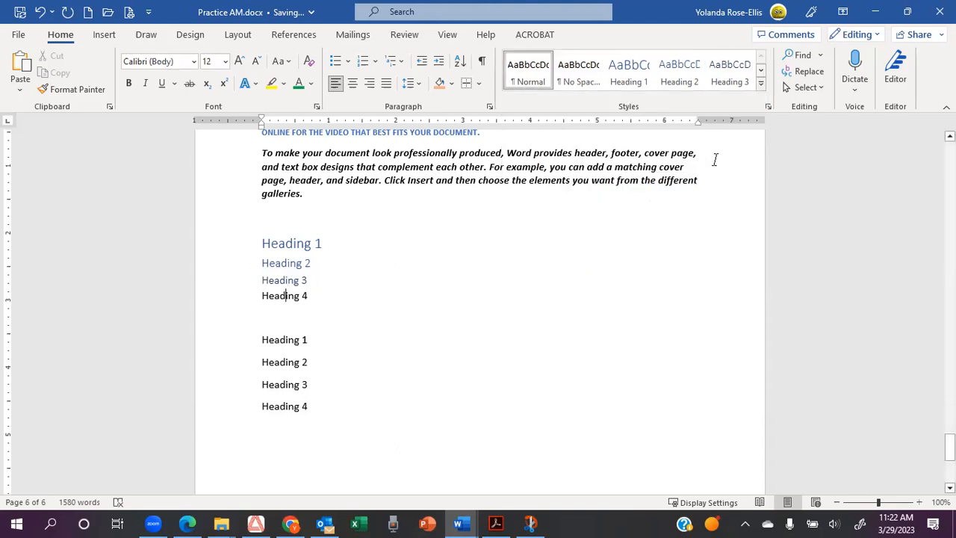
left_click(762, 71)
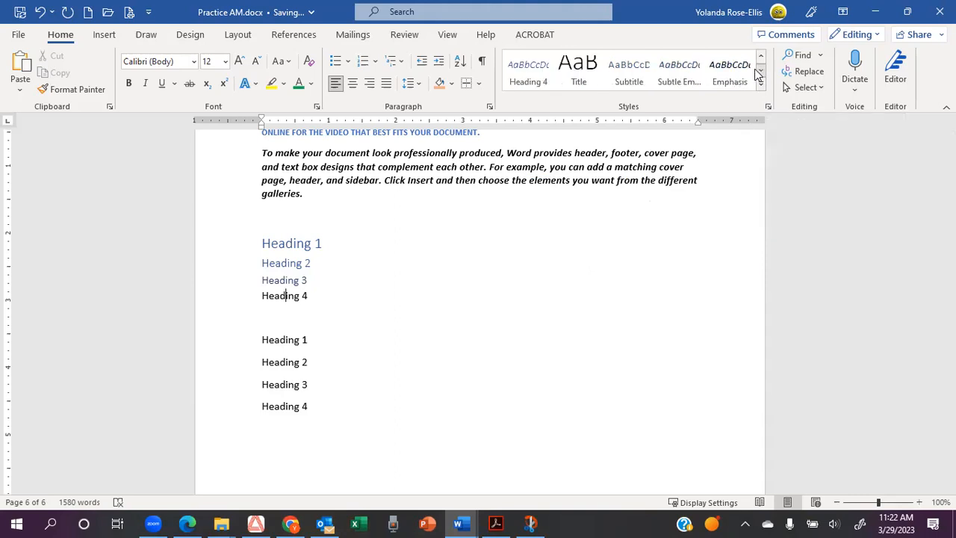
left_click(531, 75)
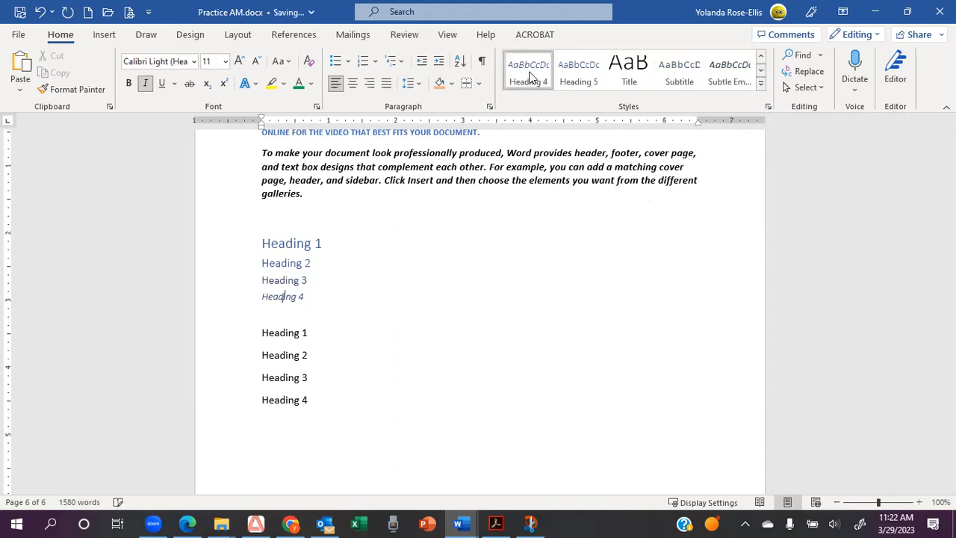
In the duplicated set, apply the Heading 1 style to "Heading 1" and the Heading 2 style to "Heading 2".
left_click(284, 332)
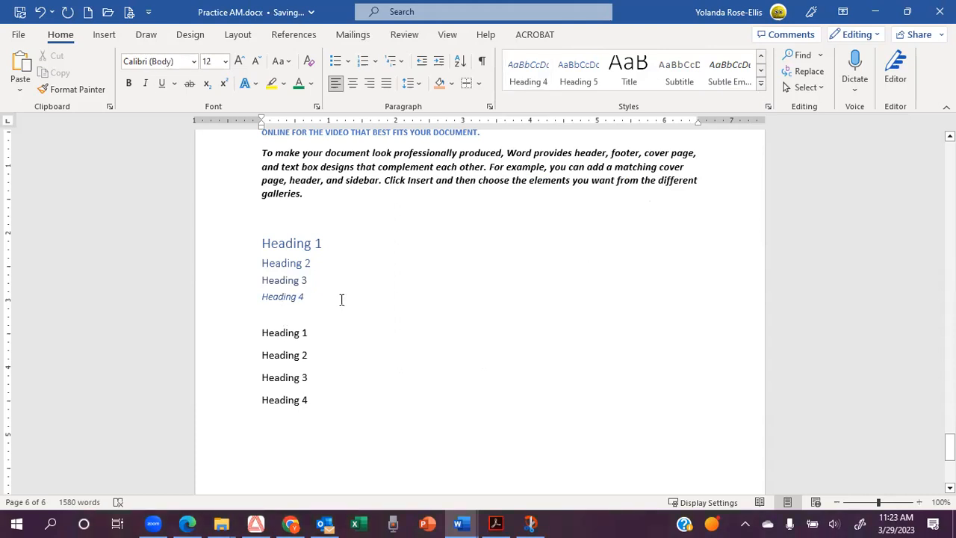
left_click(760, 84)
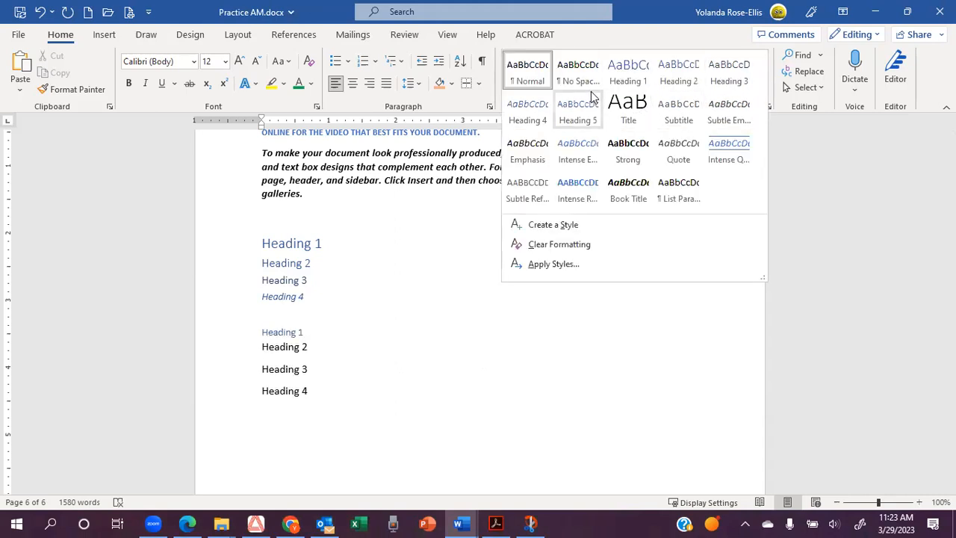
left_click(635, 75)
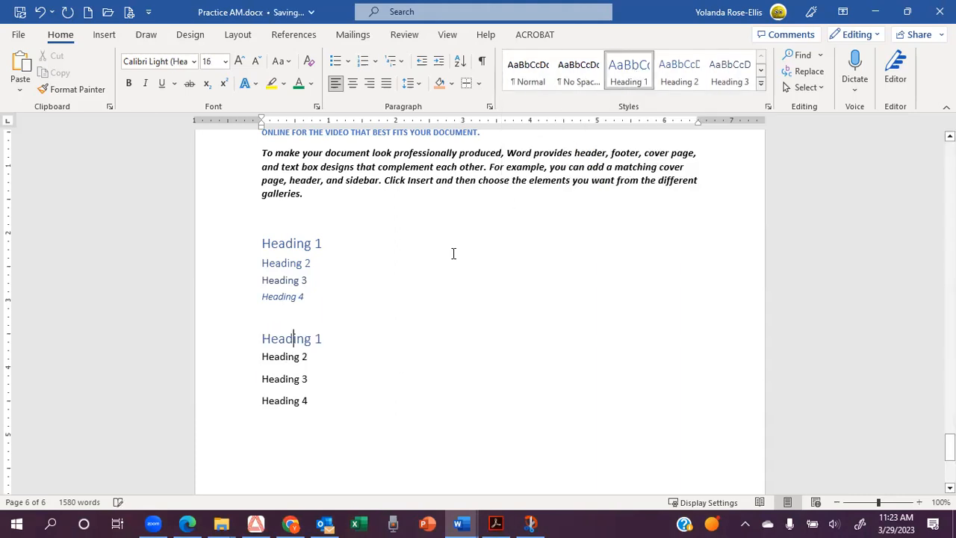
left_click(294, 356)
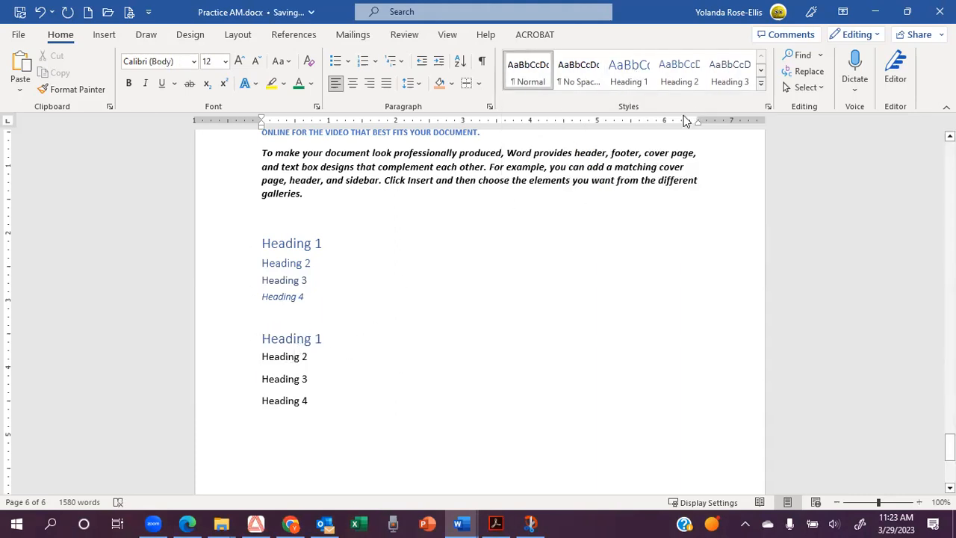
left_click(681, 71)
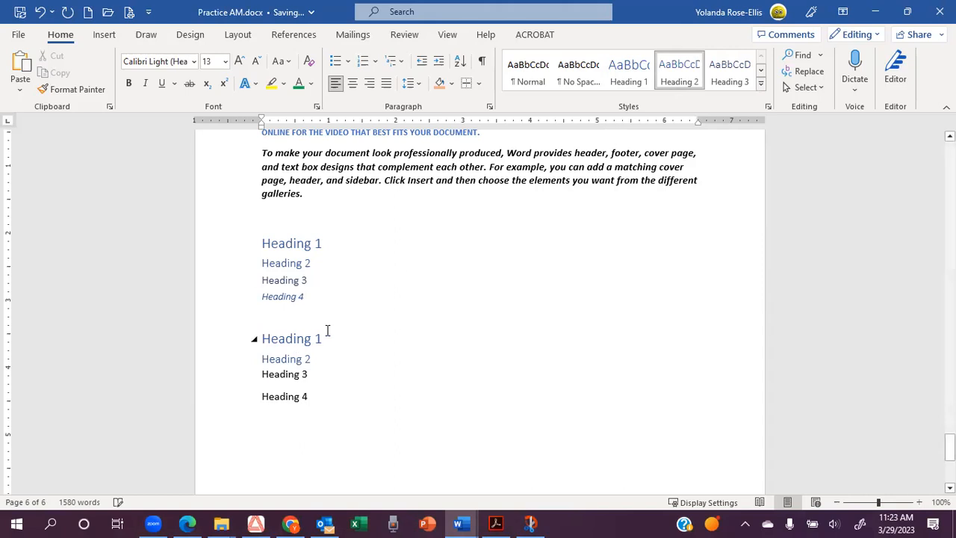
In the duplicated set, apply the Heading 3 style to "Heading 3" and the Heading 4 style to "Heading 4".
left_click(286, 376)
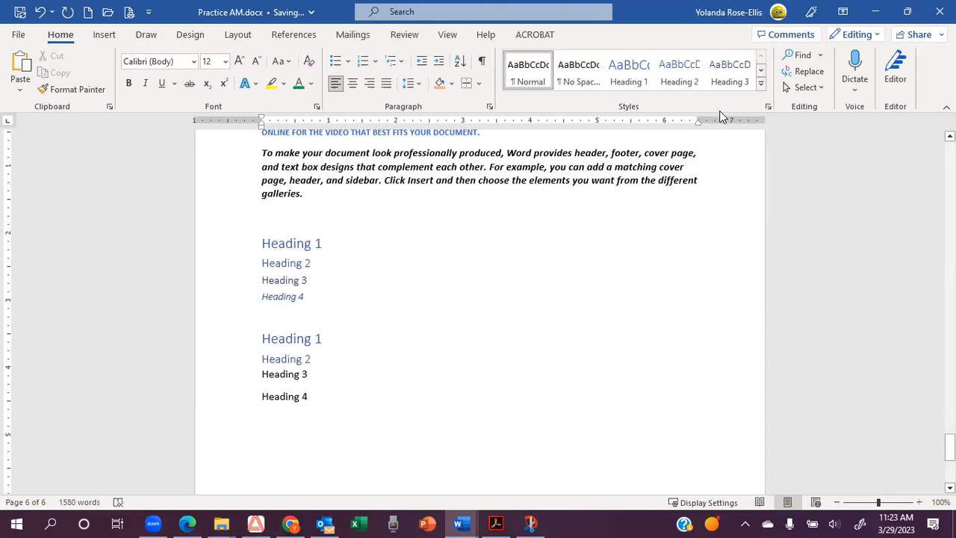
left_click(723, 82)
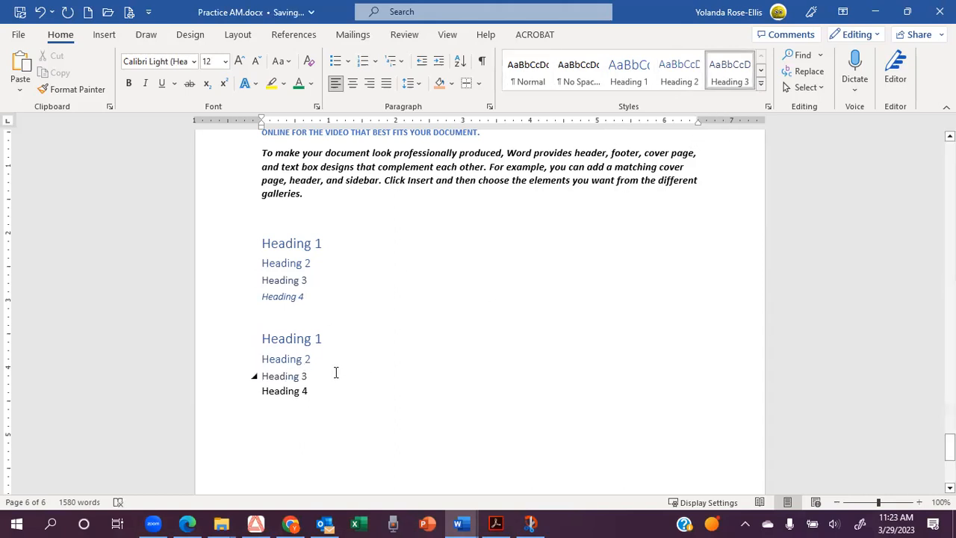
left_click(288, 390)
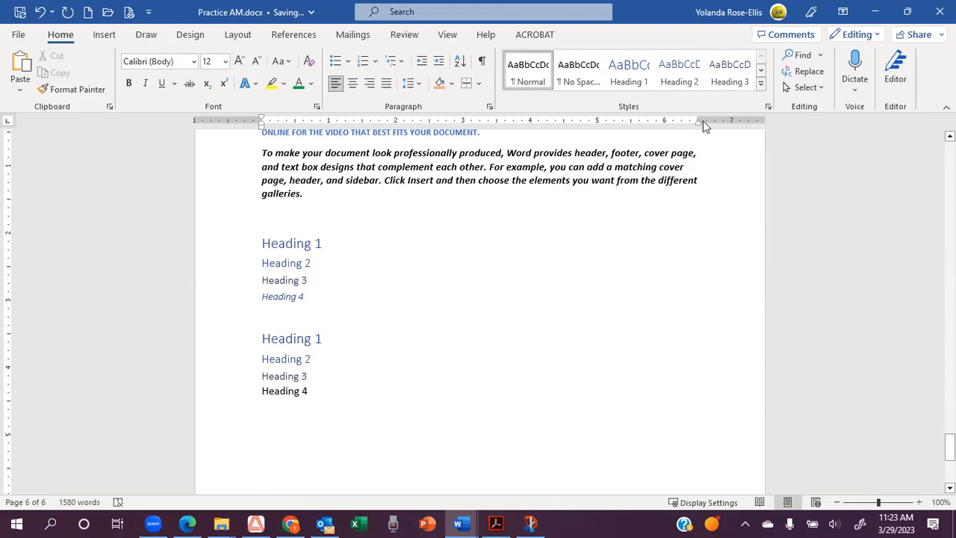
left_click(762, 71)
left_click(529, 78)
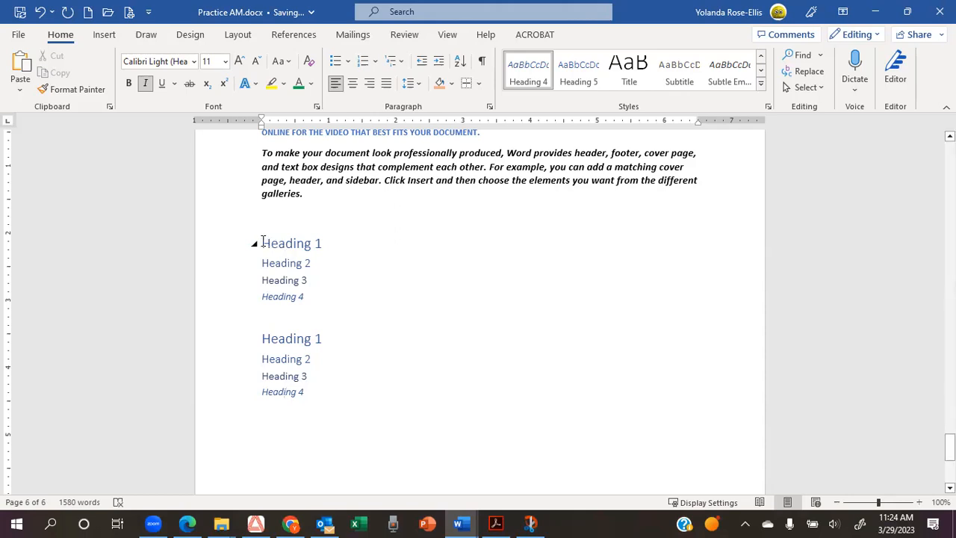
Collapse the content under both "Heading 1" lines, first in the original set and then in the duplicated set.
left_click(254, 244)
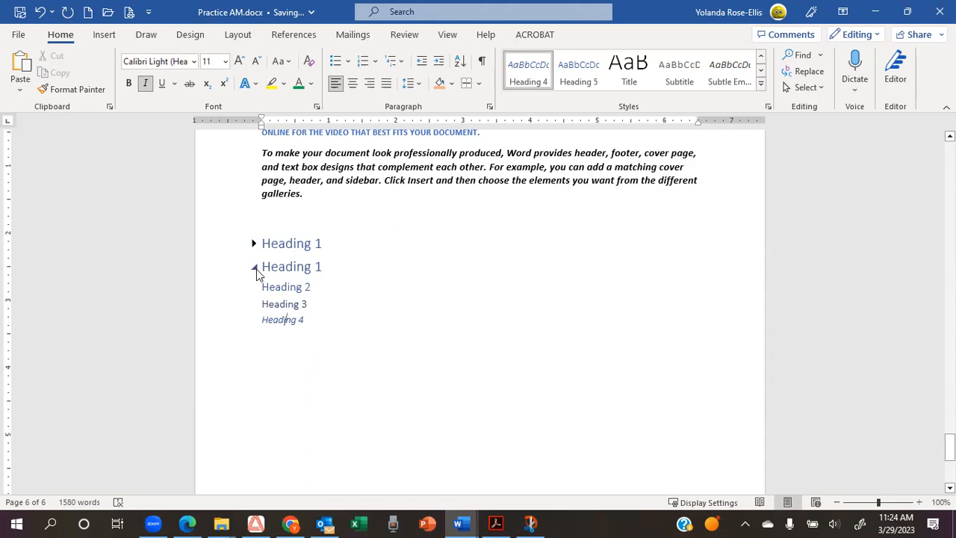
left_click(255, 268)
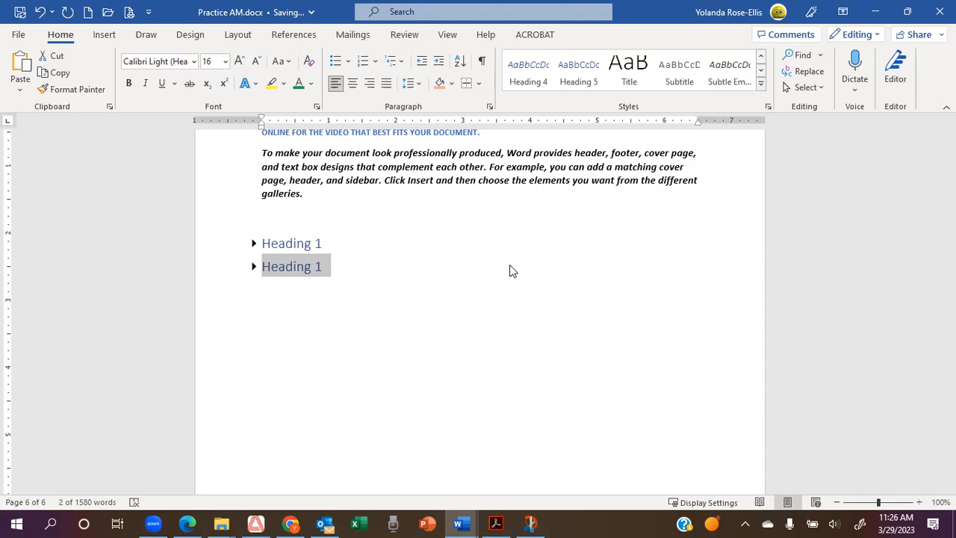
Expand both collapsed "Heading 1" sections, collapsing and re-expanding "Heading 3" in the first set before expanding the second section.
left_click(254, 245)
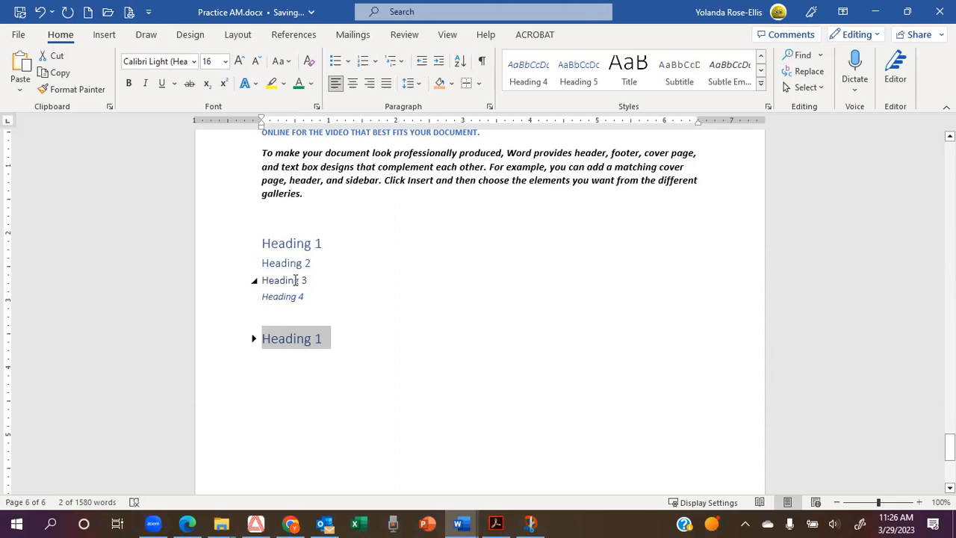
left_click(254, 281)
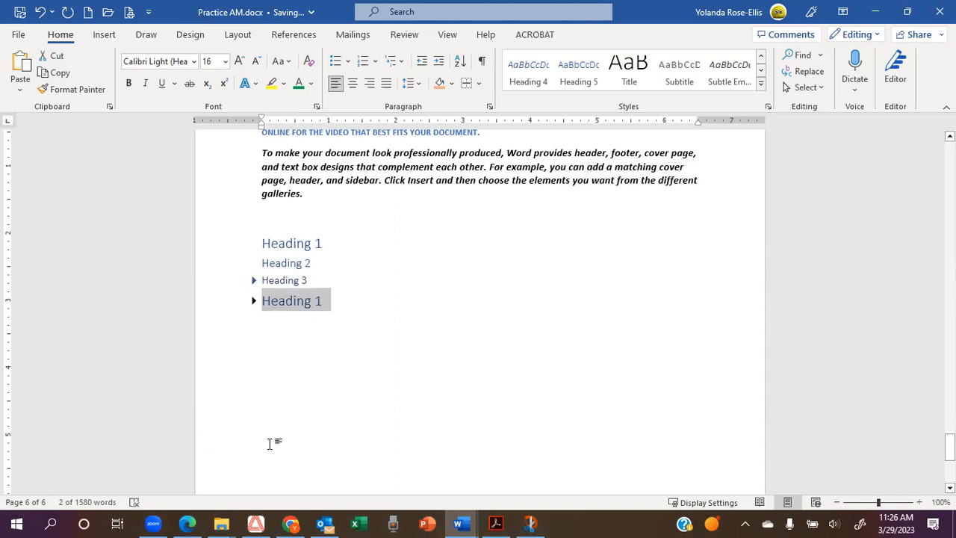
left_click(255, 281)
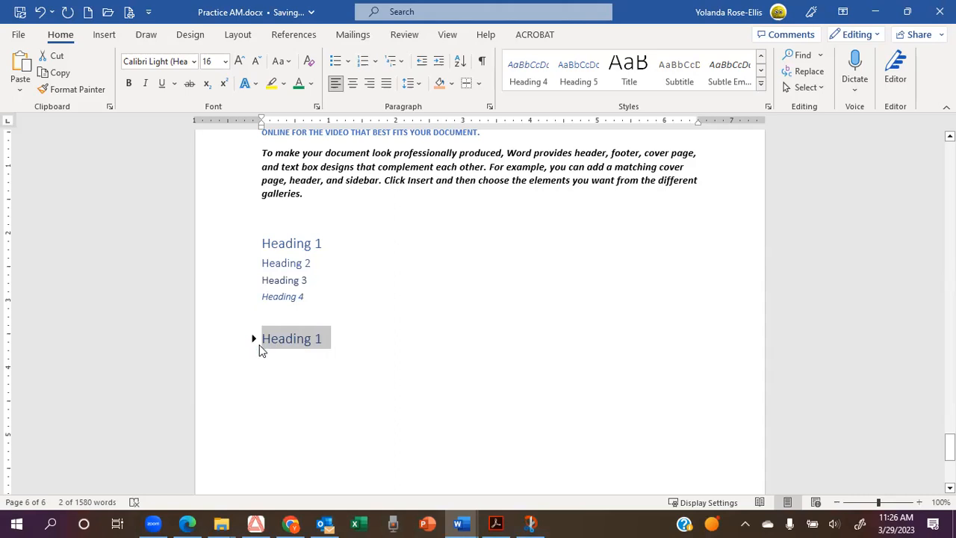
left_click(254, 338)
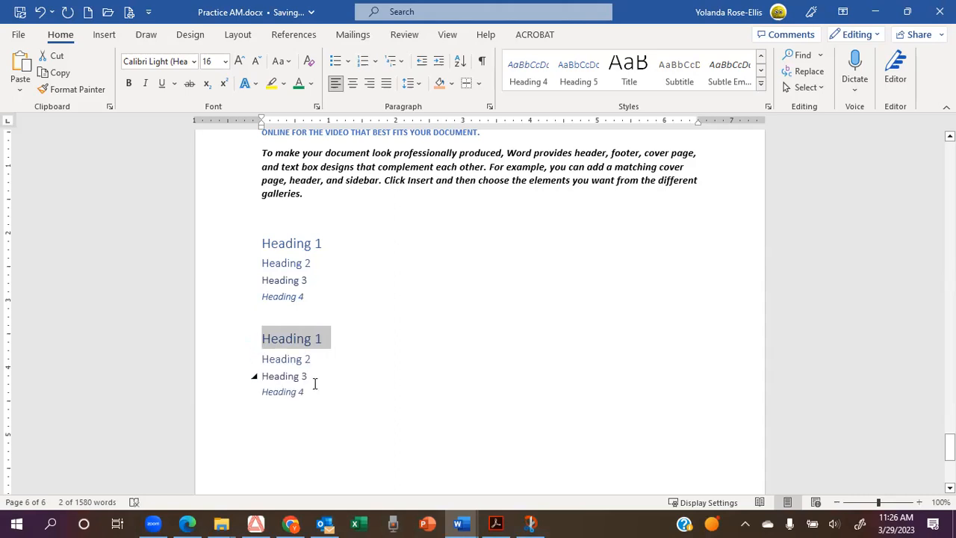